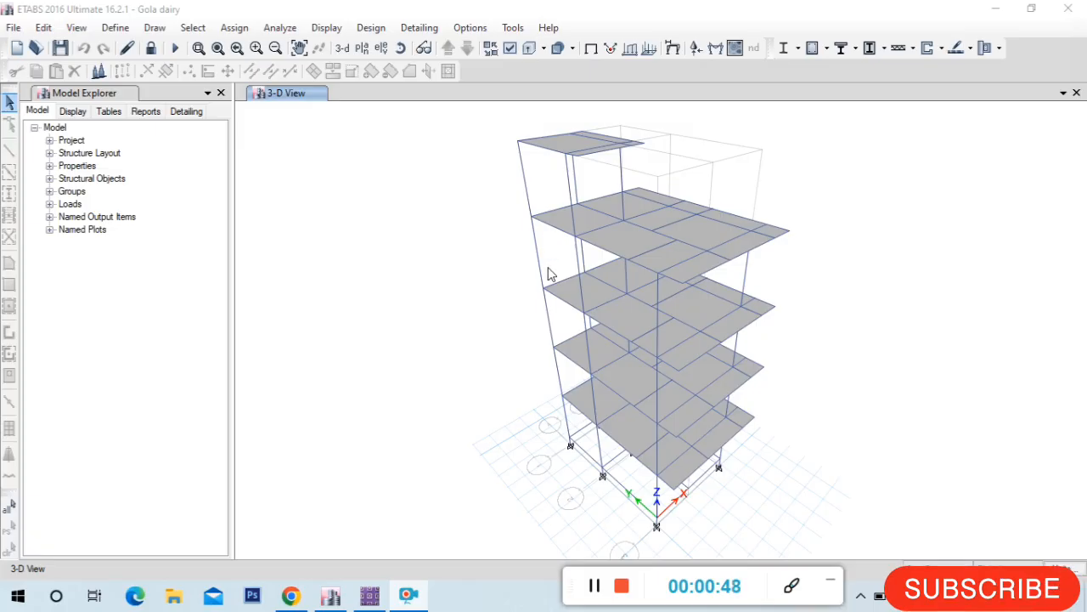
# - Display the Plinth/Ground plan view and examine the column and beam layout on the grid
pyautogui.click(364, 47)
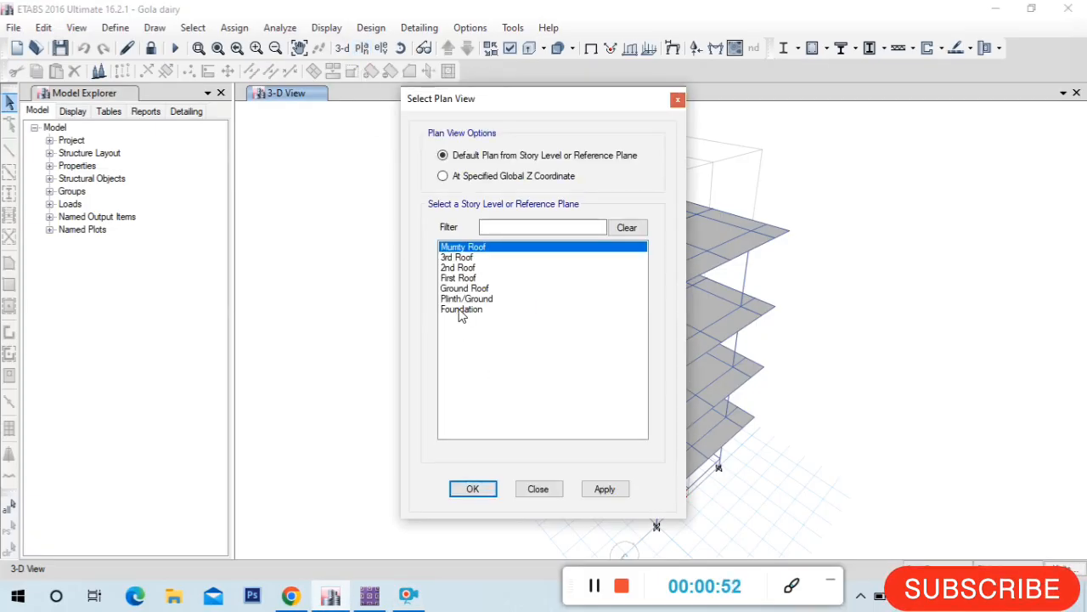
pyautogui.click(463, 312)
pyautogui.click(465, 300)
pyautogui.click(601, 496)
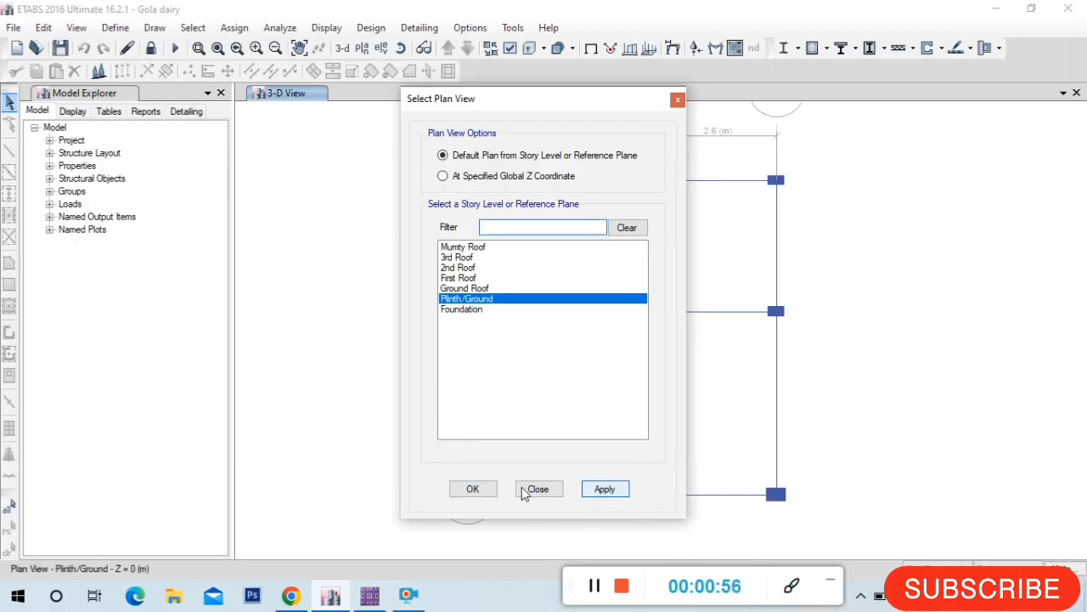
pyautogui.click(475, 489)
pyautogui.moveTo(563, 303); pyautogui.dragTo(437, 314, button='middle')
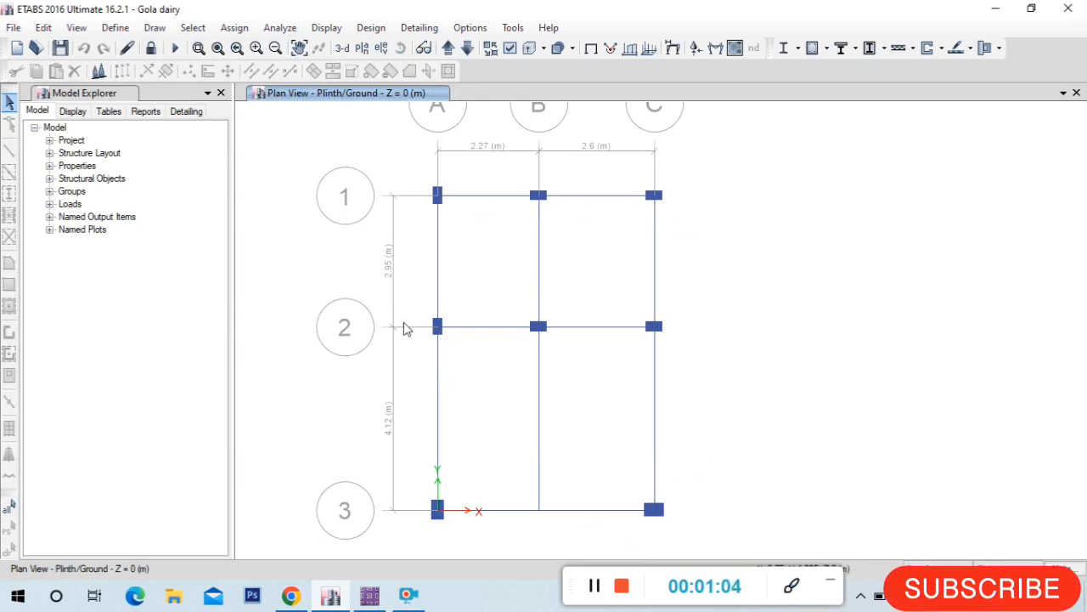
pyautogui.scroll(-5, 535, 210)
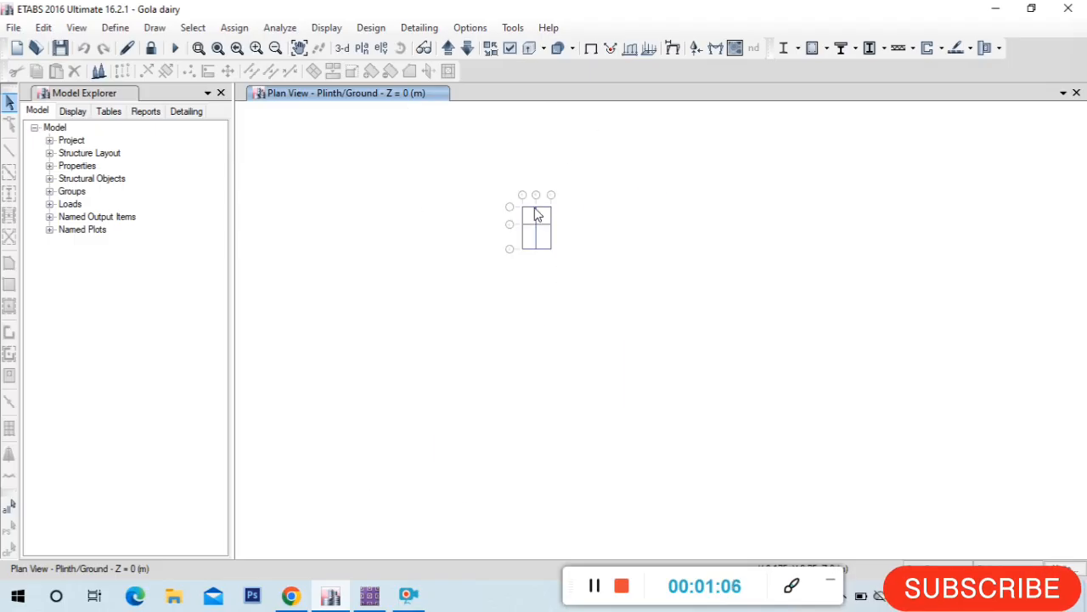
pyautogui.scroll(5, 532, 212)
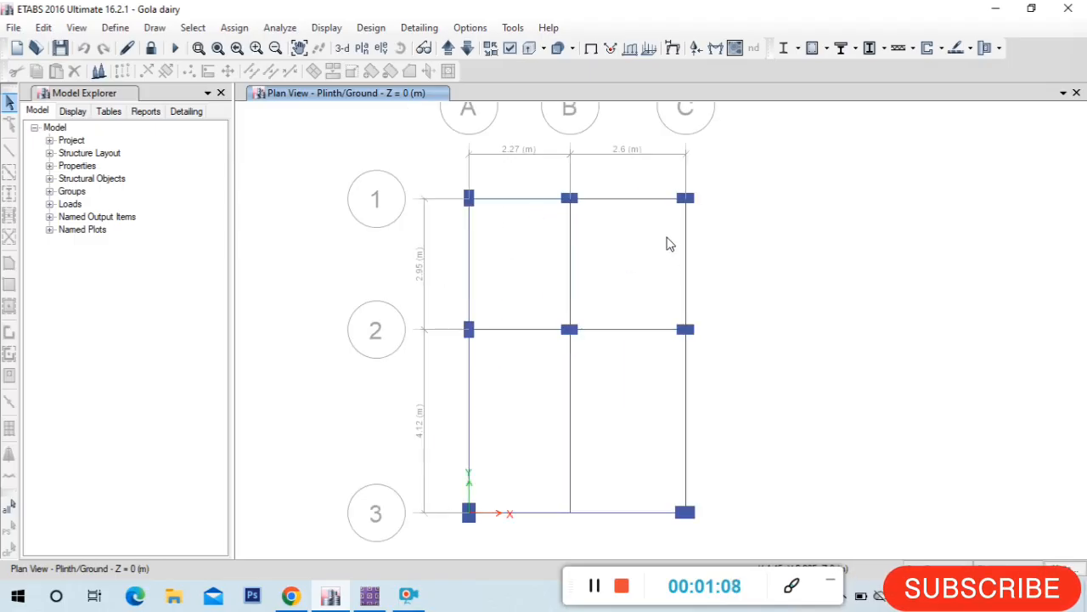
pyautogui.scroll(-3, 669, 174)
pyautogui.scroll(3, 666, 174)
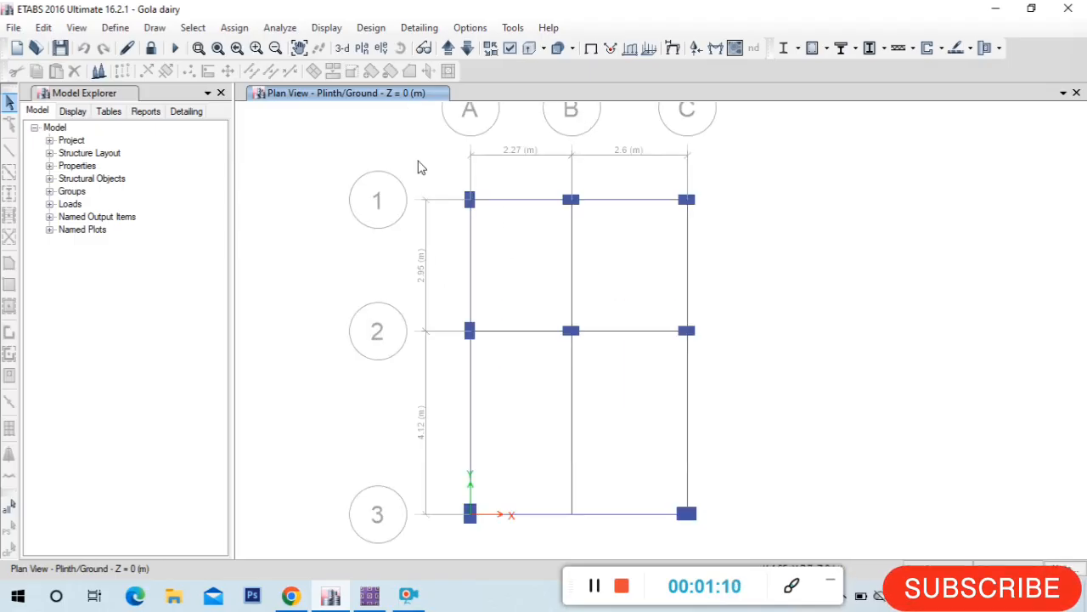
# - Move up to the Ground Roof plan and examine its slab, beams and column orientations, including the column at A-2
pyautogui.click(448, 50)
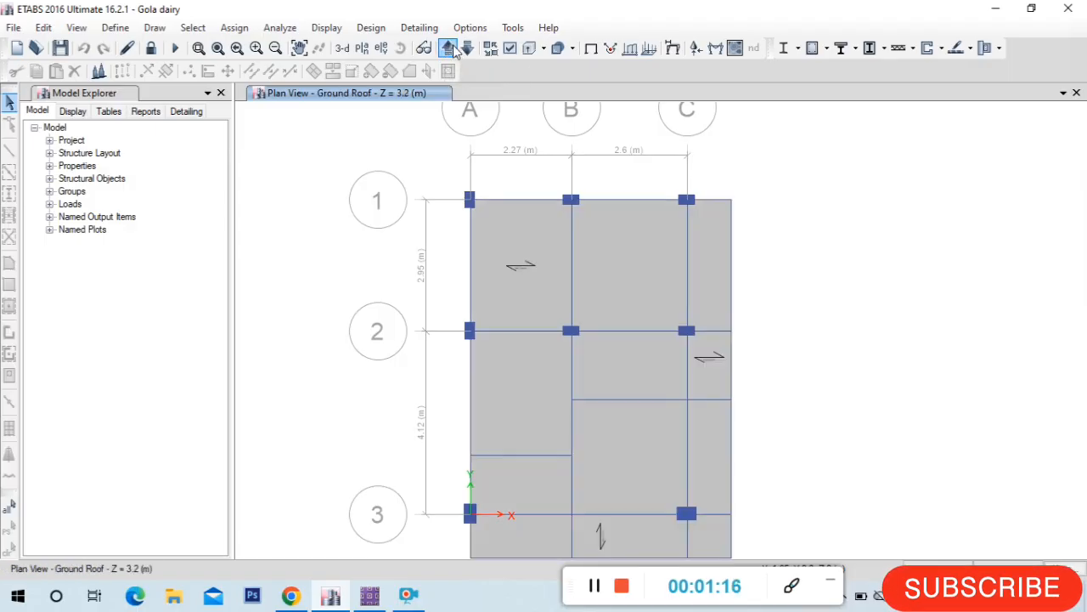
pyautogui.scroll(-4, 612, 178)
pyautogui.scroll(4, 629, 228)
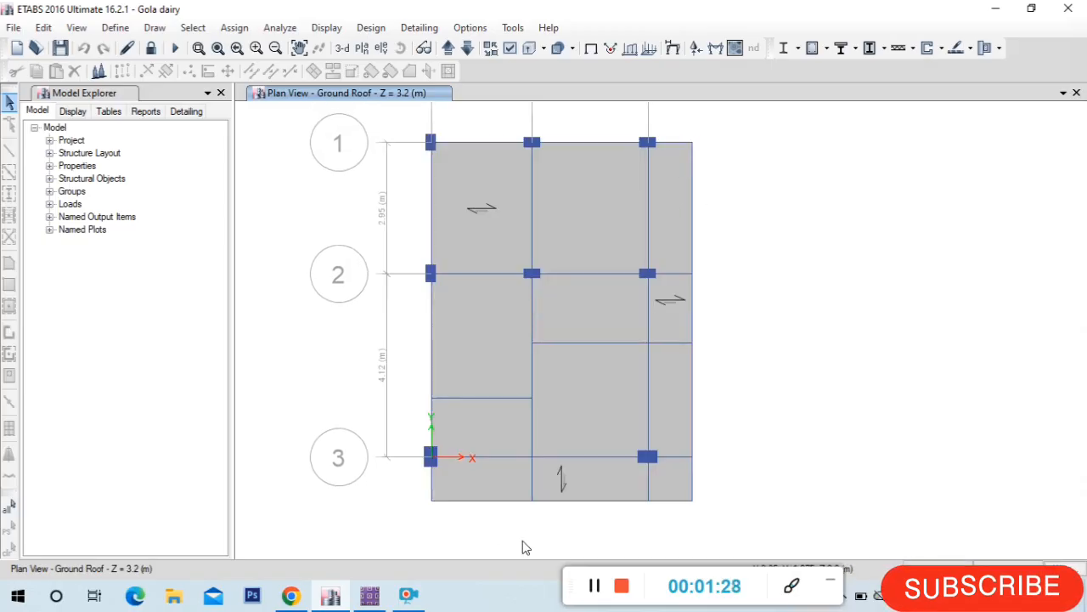
pyautogui.moveTo(453, 257); pyautogui.dragTo(452, 310, button='middle')
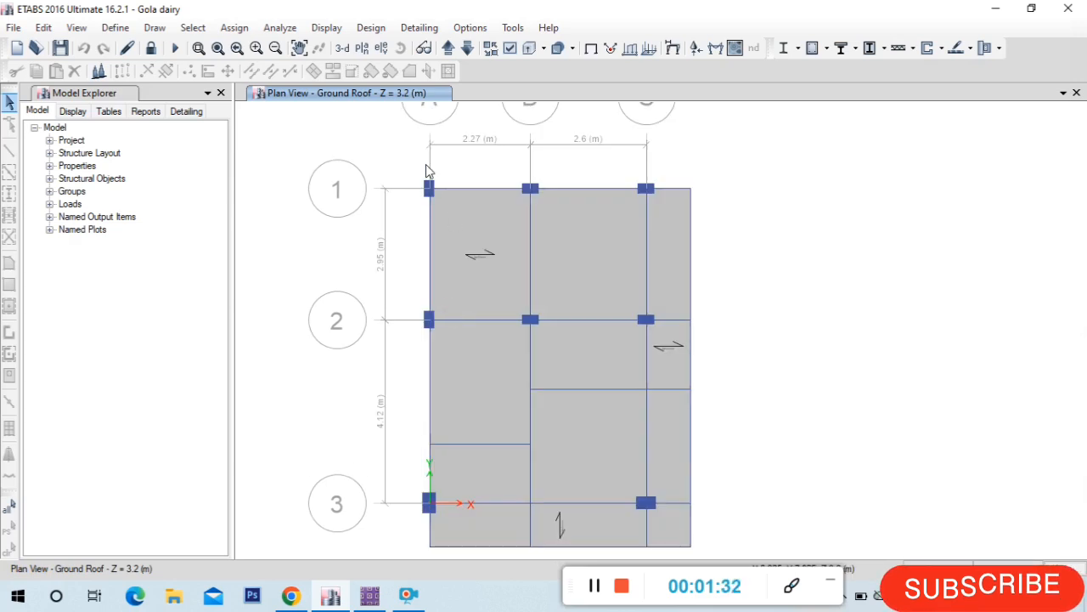
pyautogui.moveTo(467, 342); pyautogui.dragTo(442, 291, button='middle')
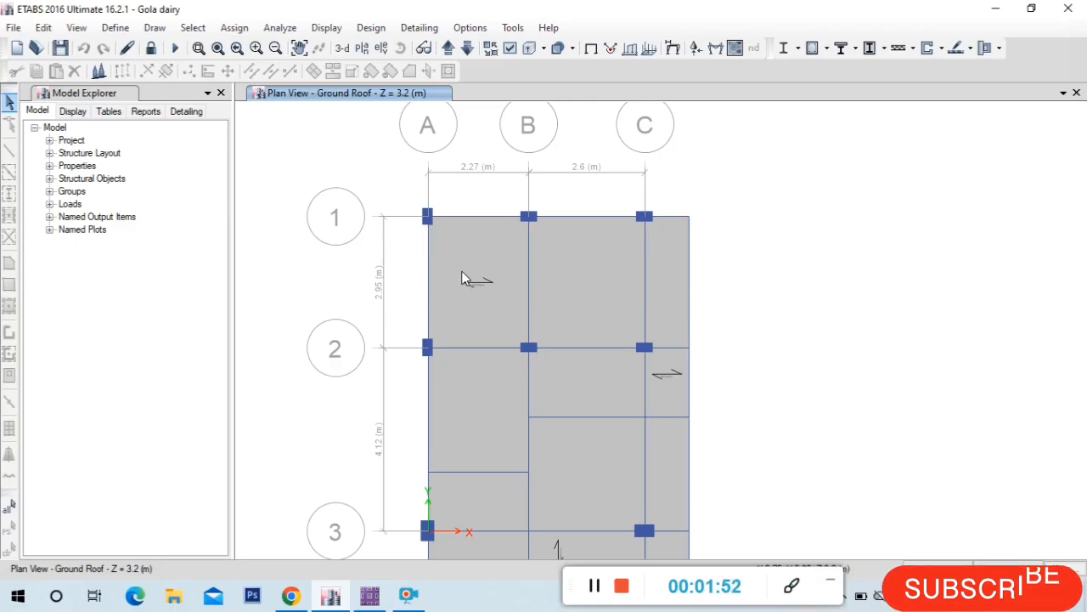
pyautogui.moveTo(465, 304); pyautogui.dragTo(476, 287, button='middle')
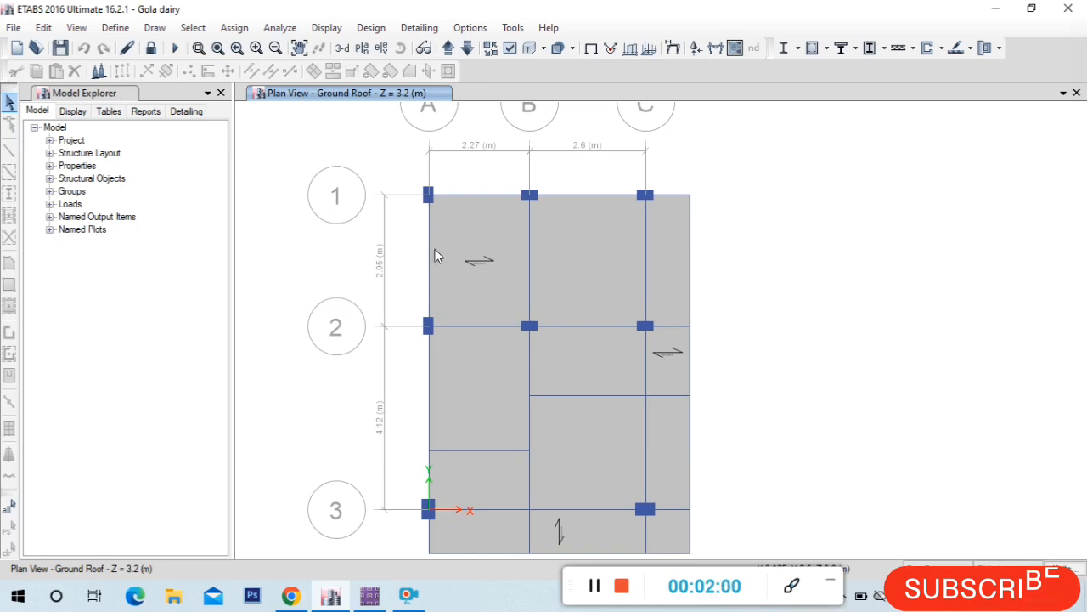
pyautogui.moveTo(492, 260); pyautogui.dragTo(478, 206, button='middle')
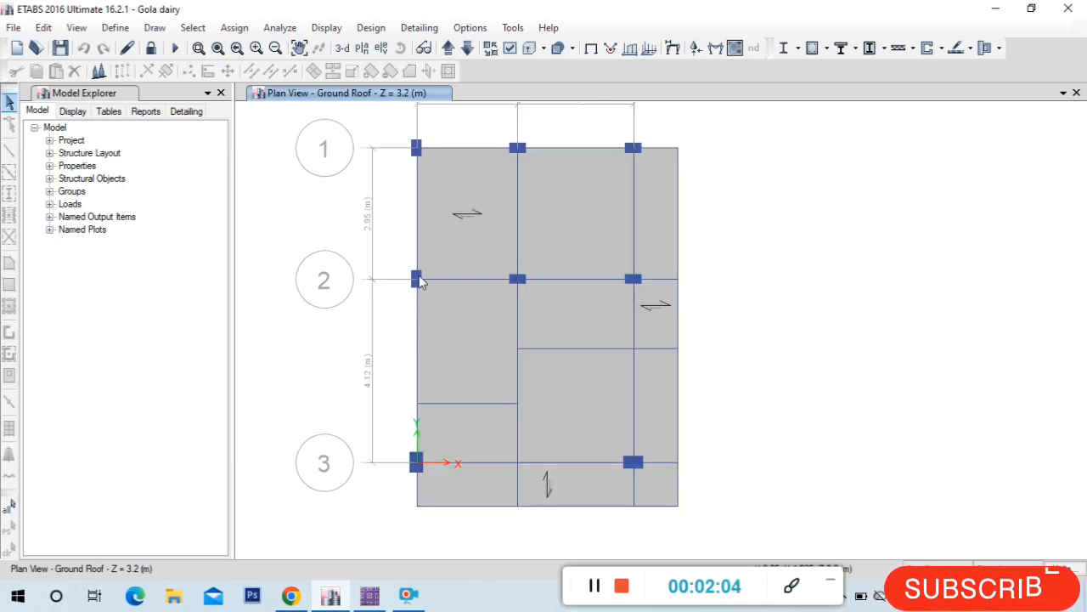
pyautogui.scroll(3, 416, 287)
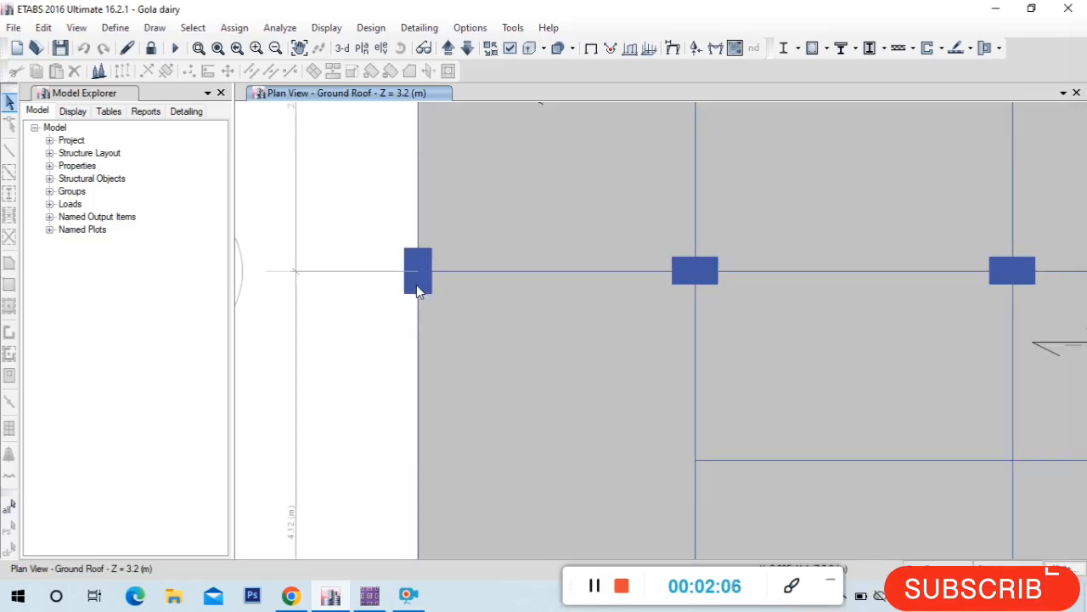
pyautogui.scroll(-3, 413, 272)
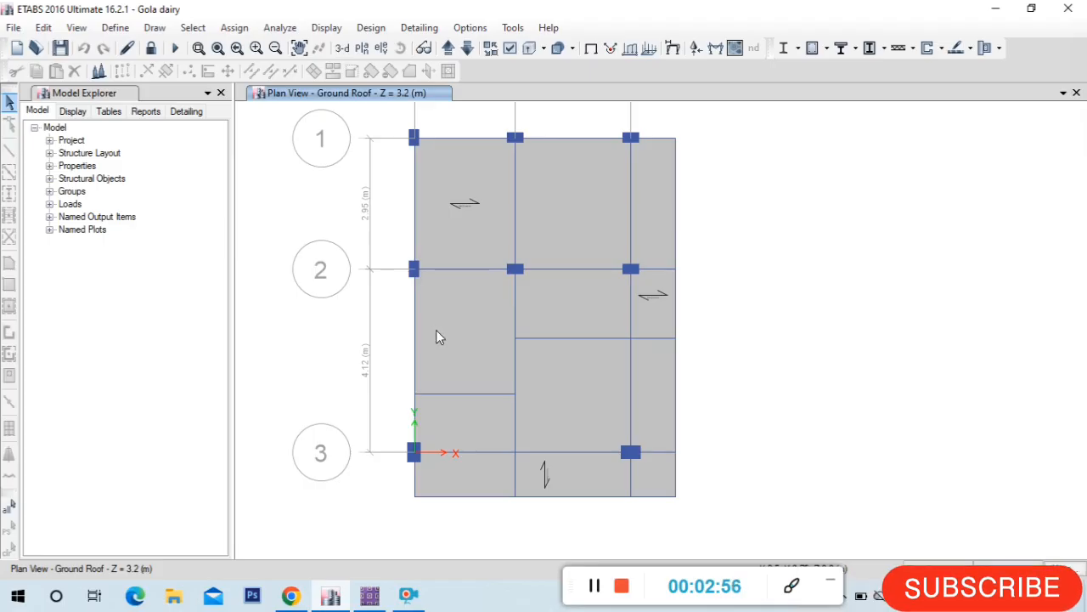
# - Return to the 3-D view and show the rendered view of the building model
pyautogui.click(342, 48)
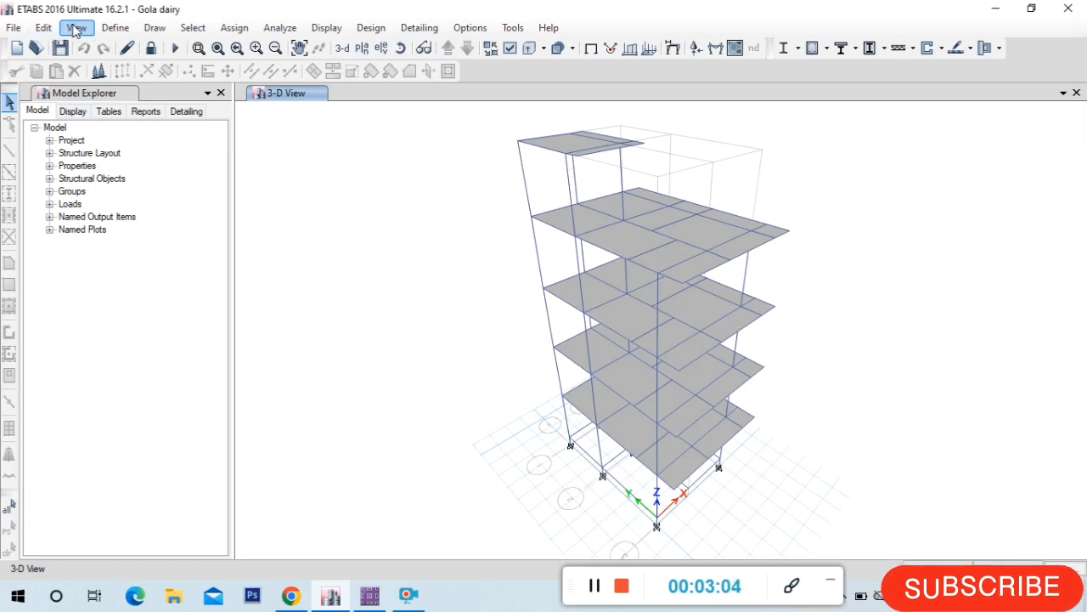
pyautogui.click(76, 28)
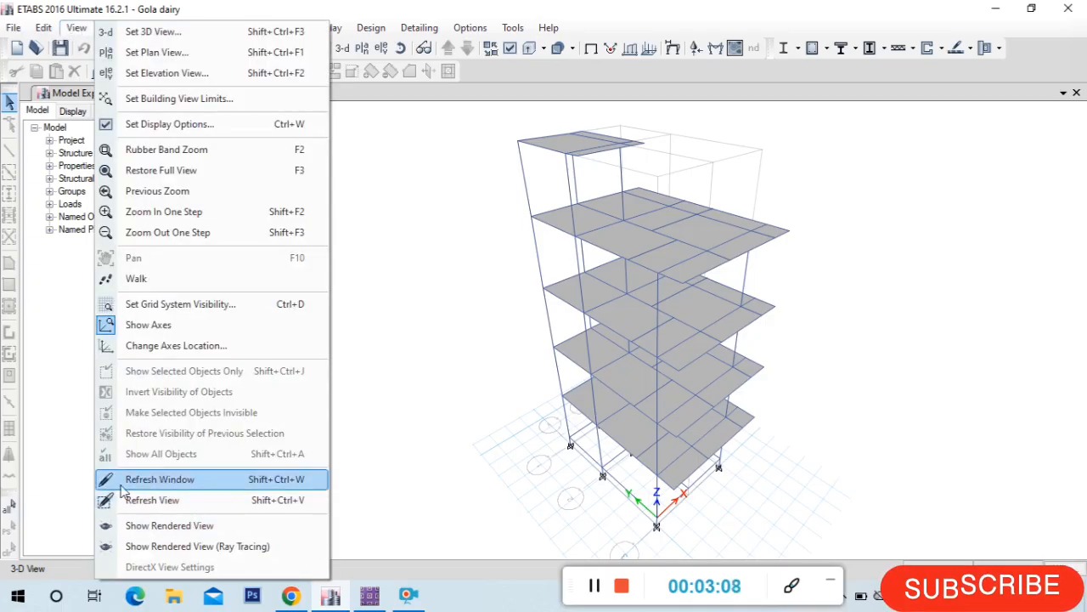
pyautogui.click(175, 527)
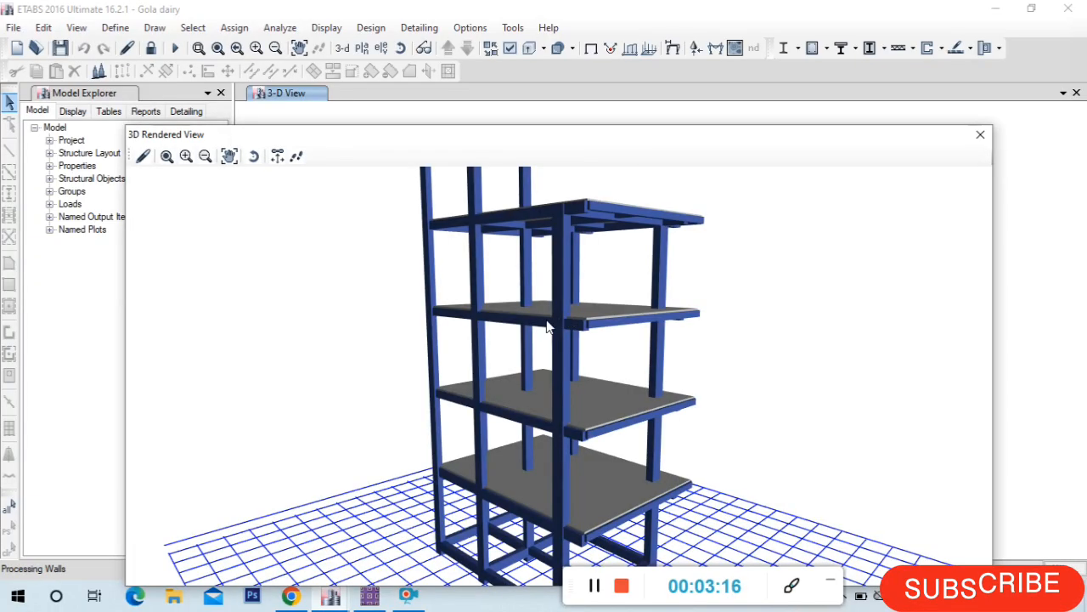
# - Examine the rendered building frame and slabs from several sides, both close up and as a whole, and close the rendered view
pyautogui.scroll(-5, 508, 384)
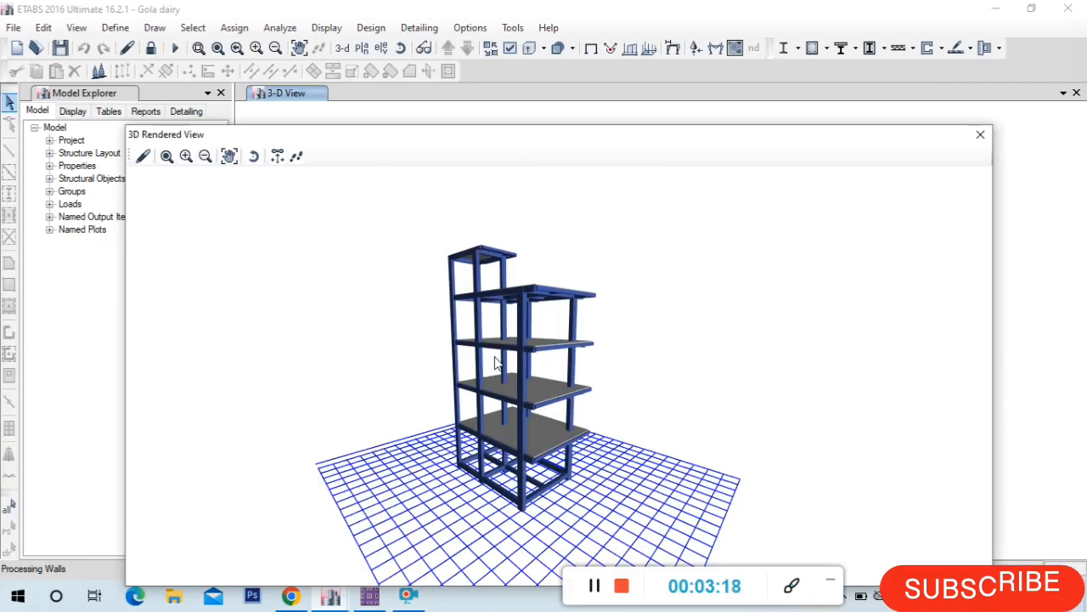
pyautogui.moveTo(496, 362); pyautogui.dragTo(493, 287)
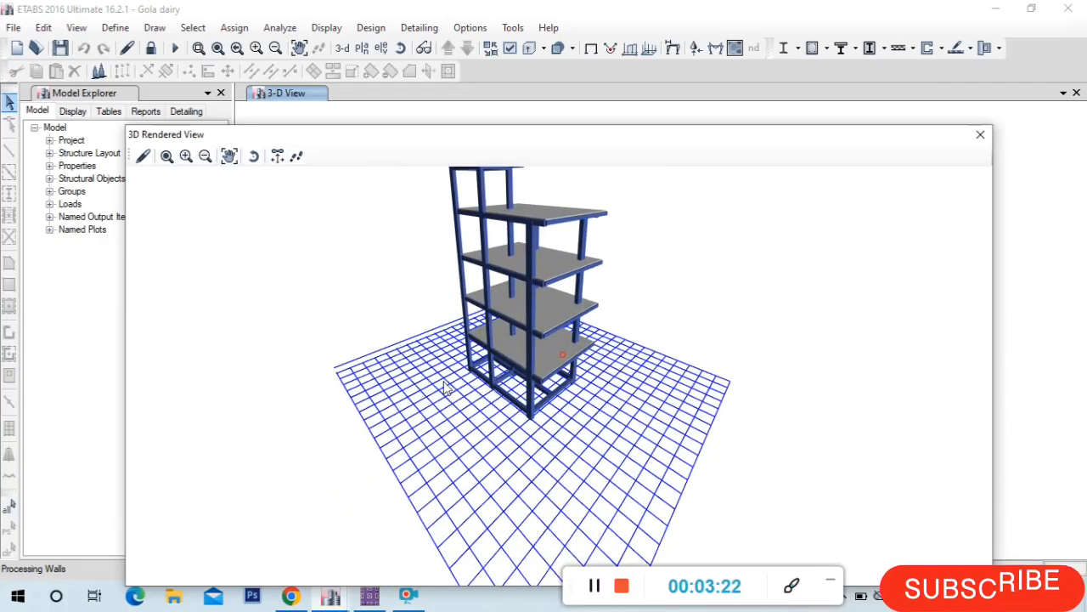
pyautogui.moveTo(450, 386); pyautogui.dragTo(289, 377)
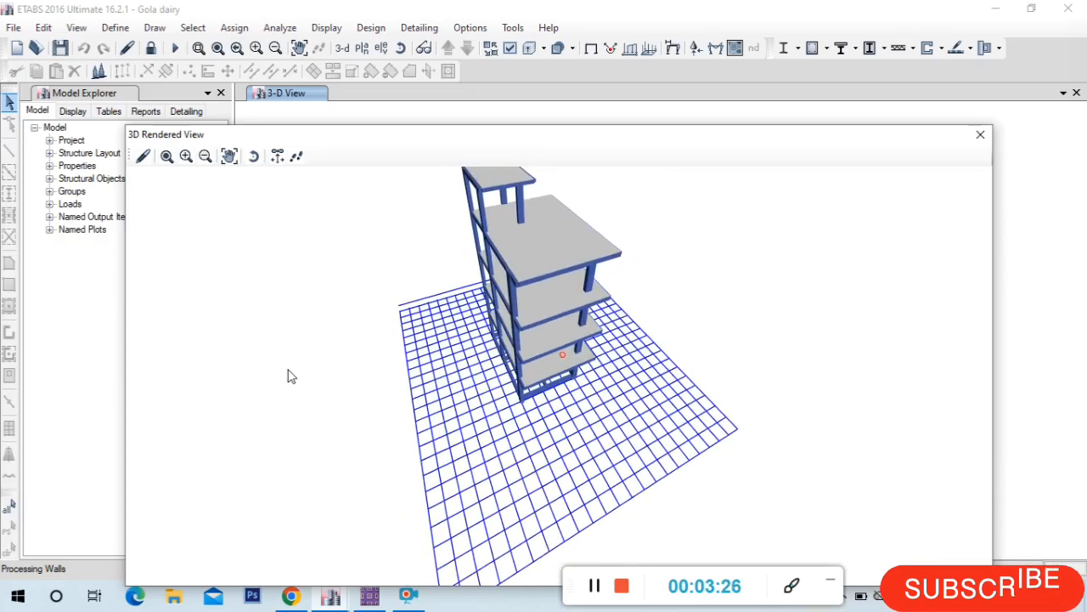
pyautogui.scroll(2, 449, 223)
pyautogui.scroll(2, 514, 316)
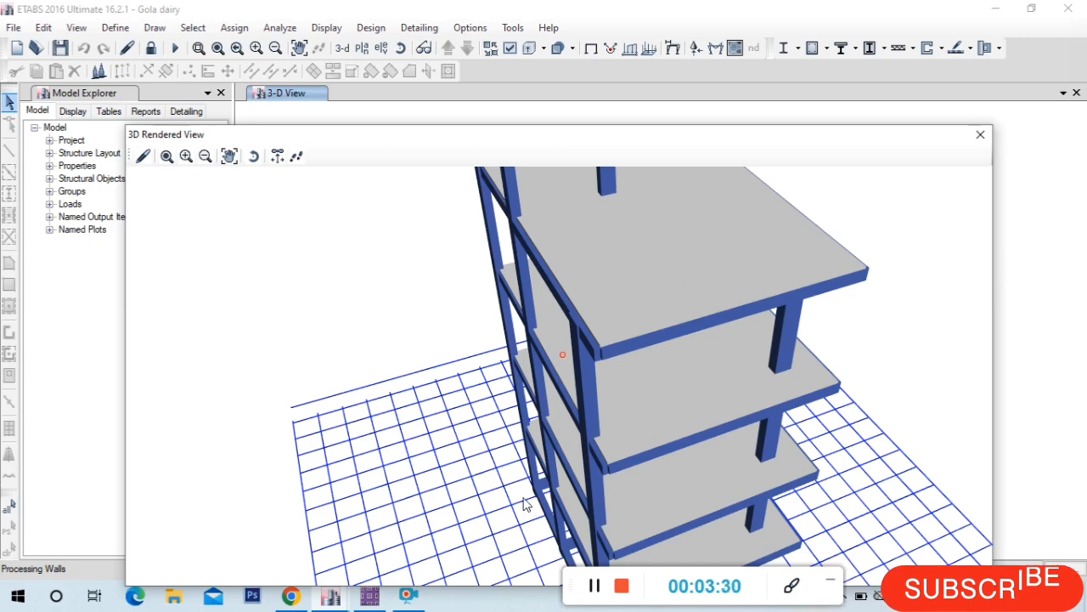
pyautogui.scroll(-3, 458, 259)
pyautogui.scroll(2, 566, 348)
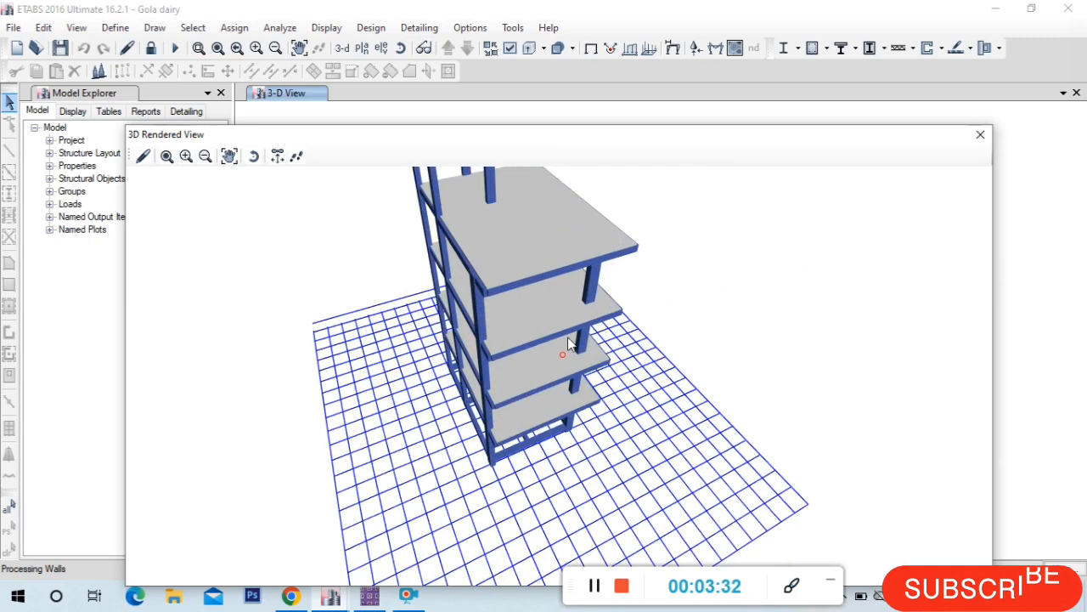
pyautogui.scroll(-2, 523, 467)
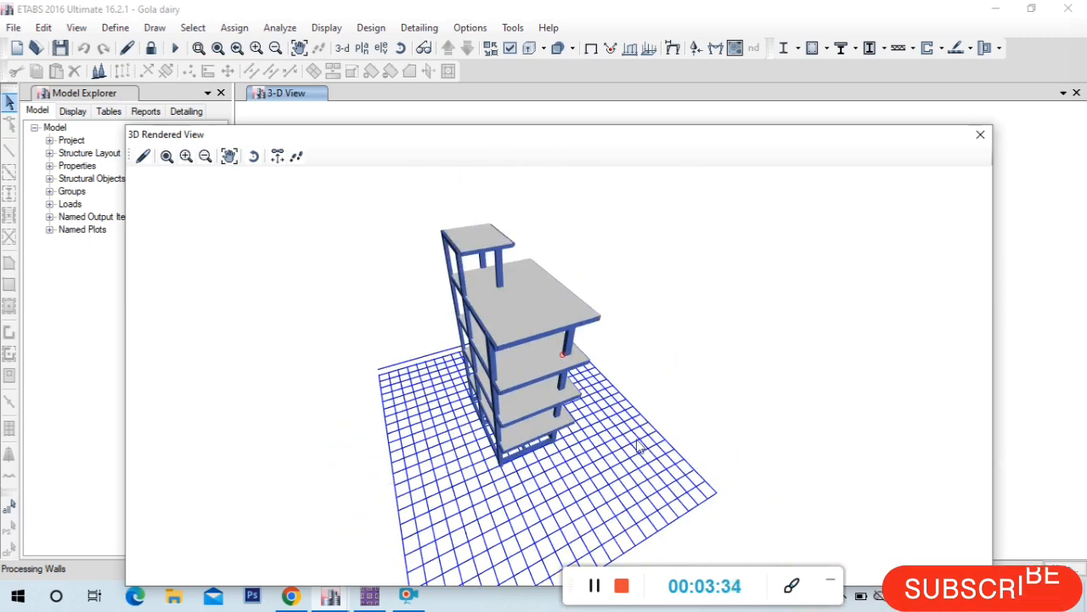
pyautogui.moveTo(641, 481); pyautogui.dragTo(133, 483)
pyautogui.scroll(2, 589, 260)
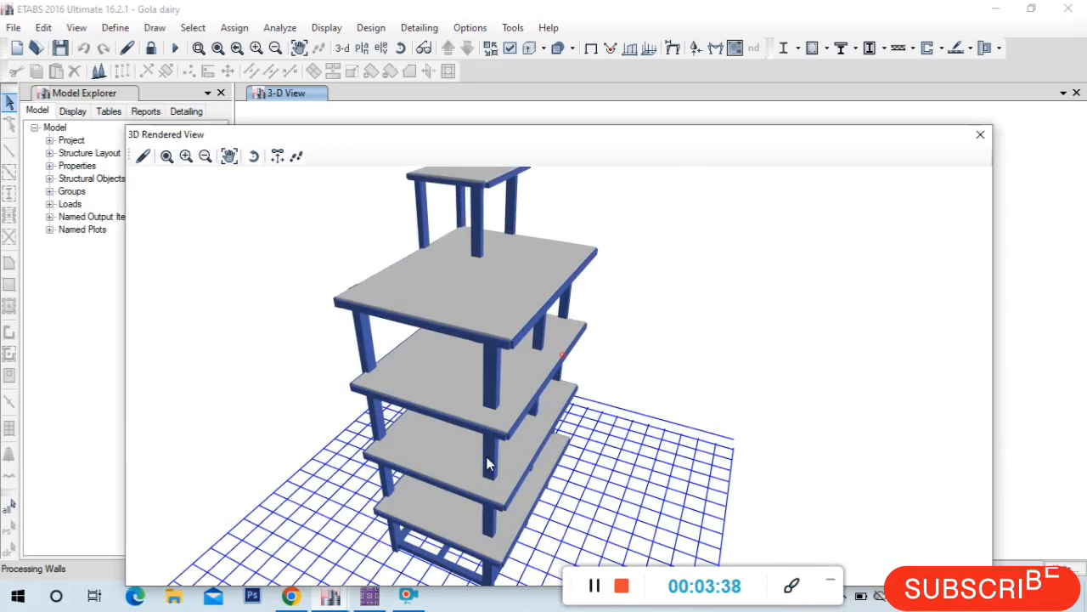
pyautogui.scroll(2, 488, 463)
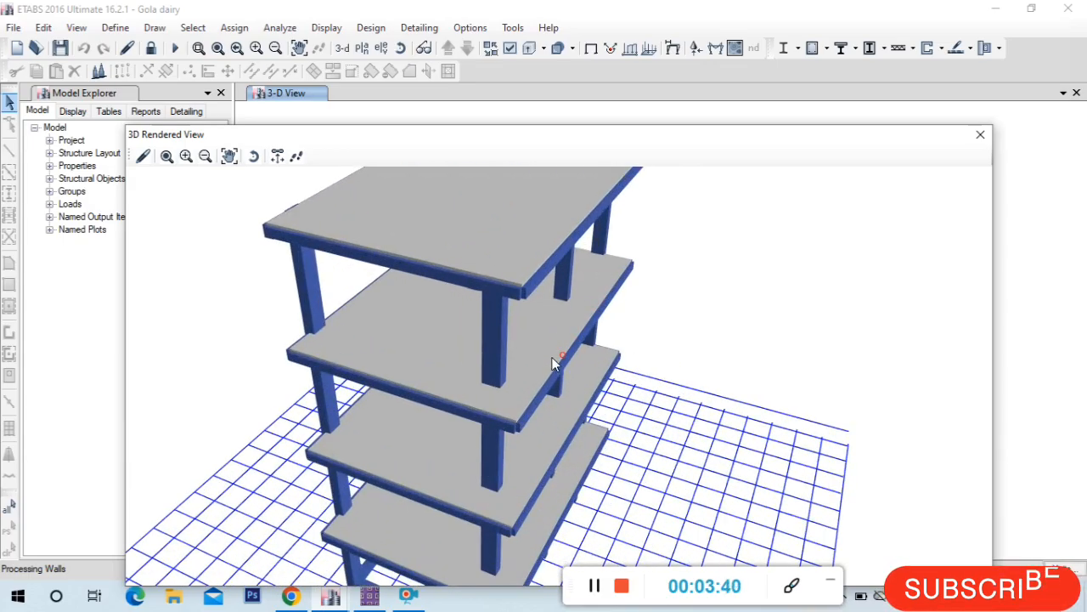
pyautogui.scroll(-3, 552, 365)
pyautogui.scroll(2, 550, 382)
pyautogui.scroll(-3, 545, 380)
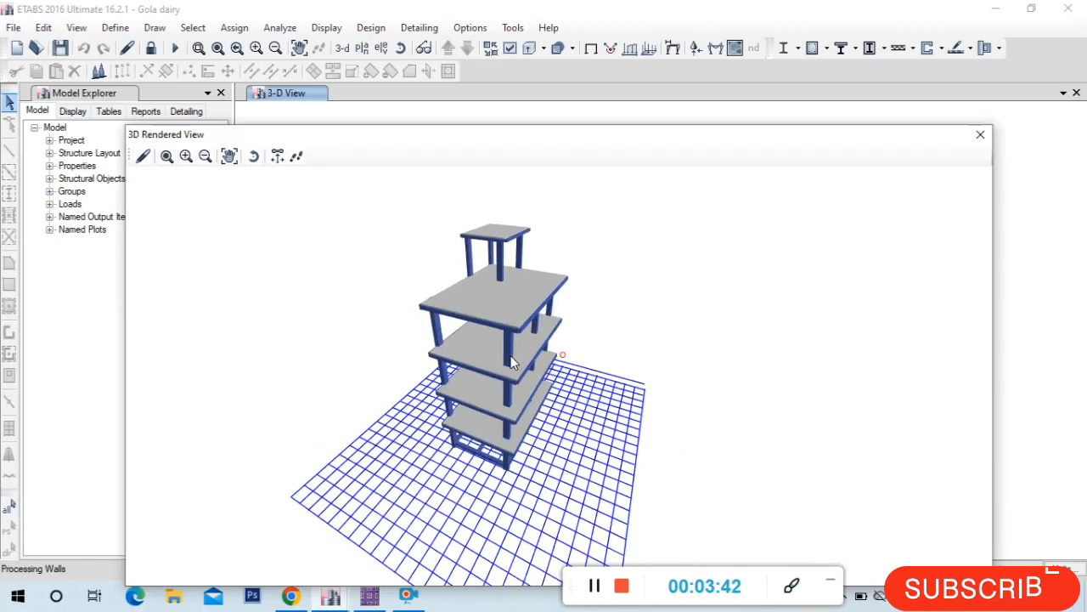
pyautogui.moveTo(454, 353); pyautogui.dragTo(507, 334)
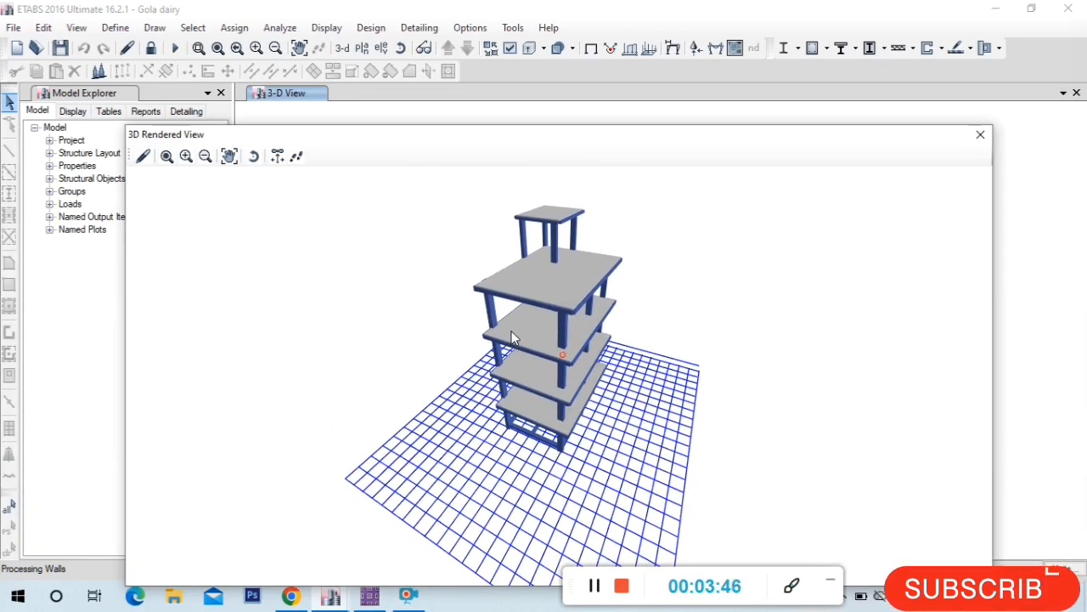
pyautogui.click(980, 137)
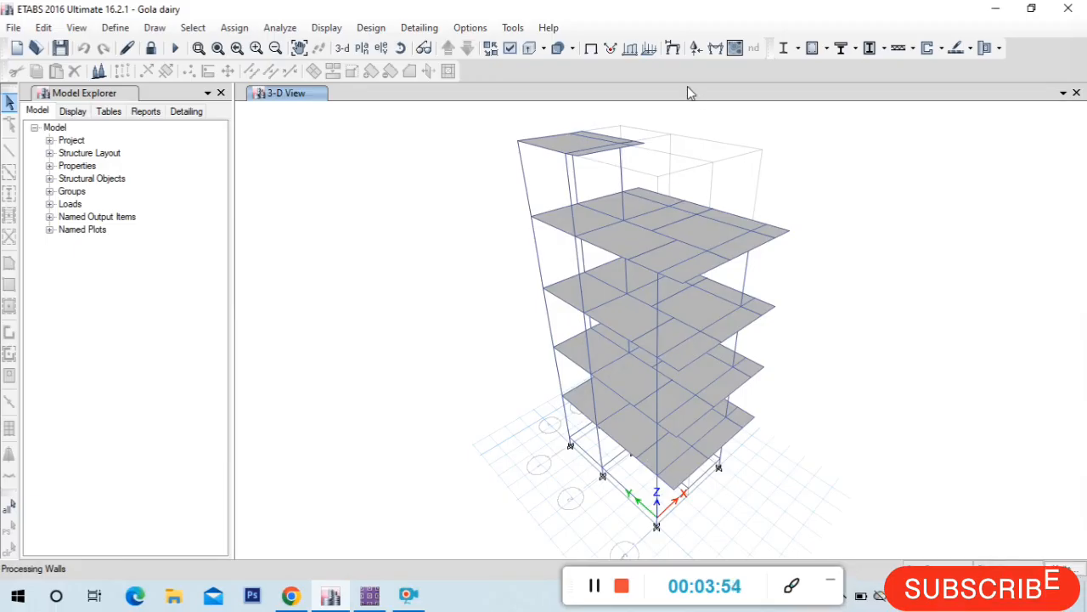
# - Display the Foundation plan view and check the model lock, cancelling the unlock request to keep the analysis results
pyautogui.click(362, 47)
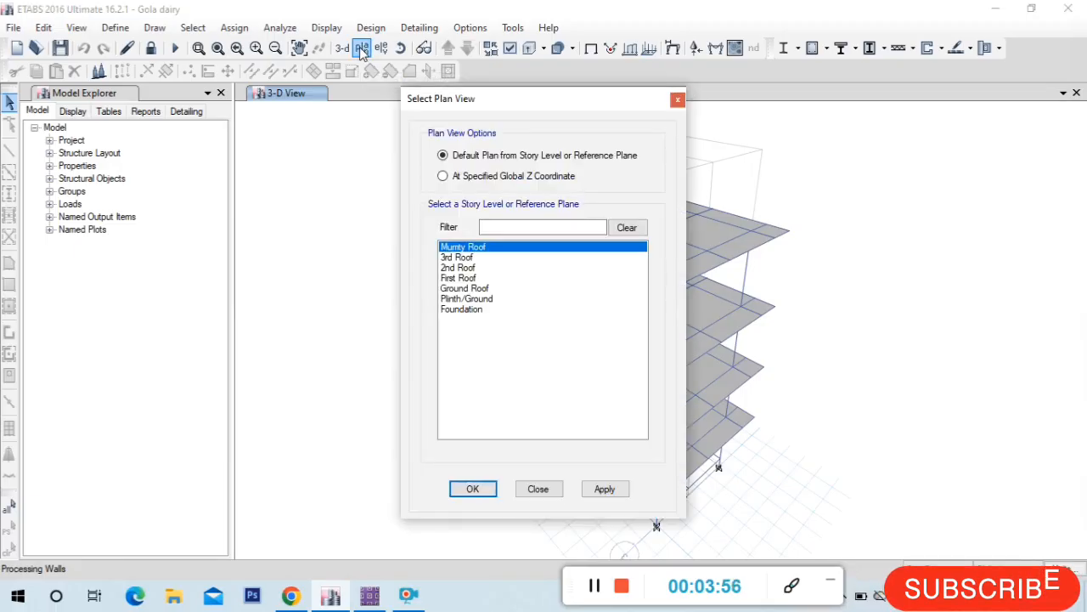
pyautogui.click(463, 311)
pyautogui.click(605, 489)
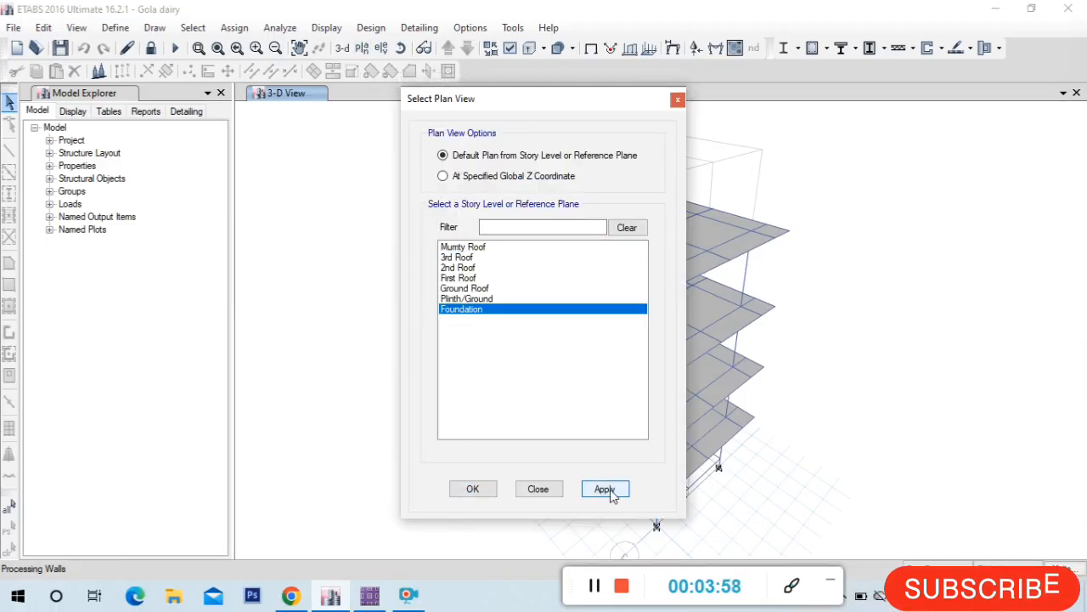
pyautogui.click(473, 489)
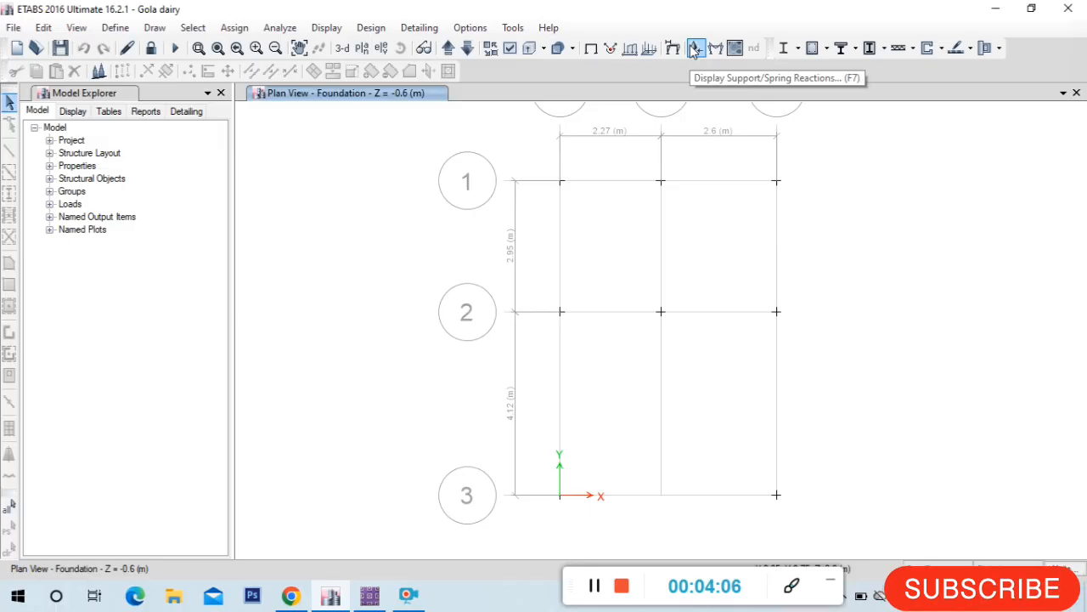
pyautogui.click(151, 49)
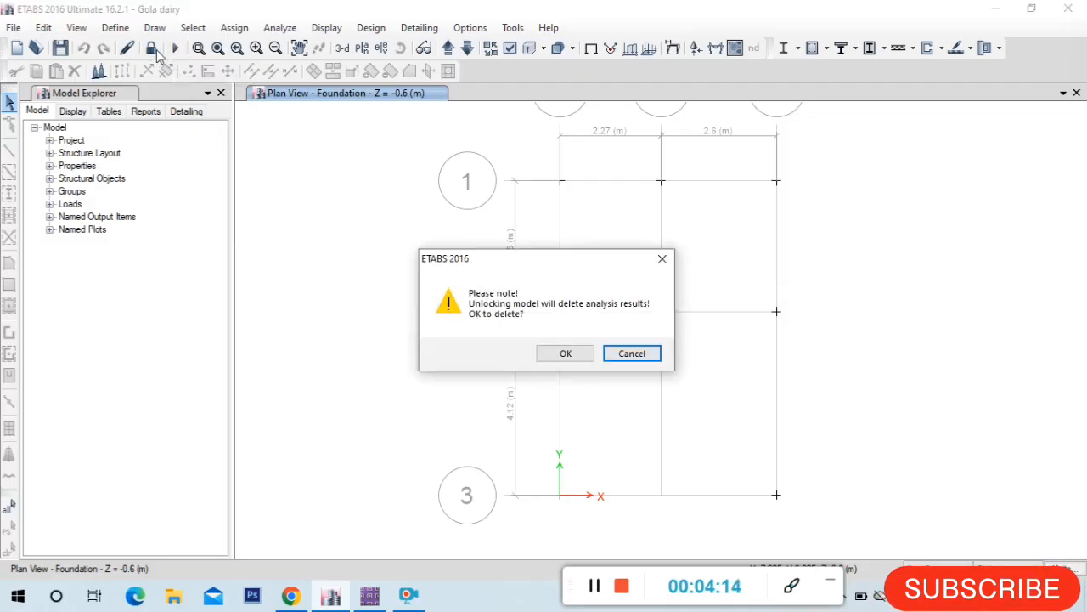
pyautogui.click(662, 258)
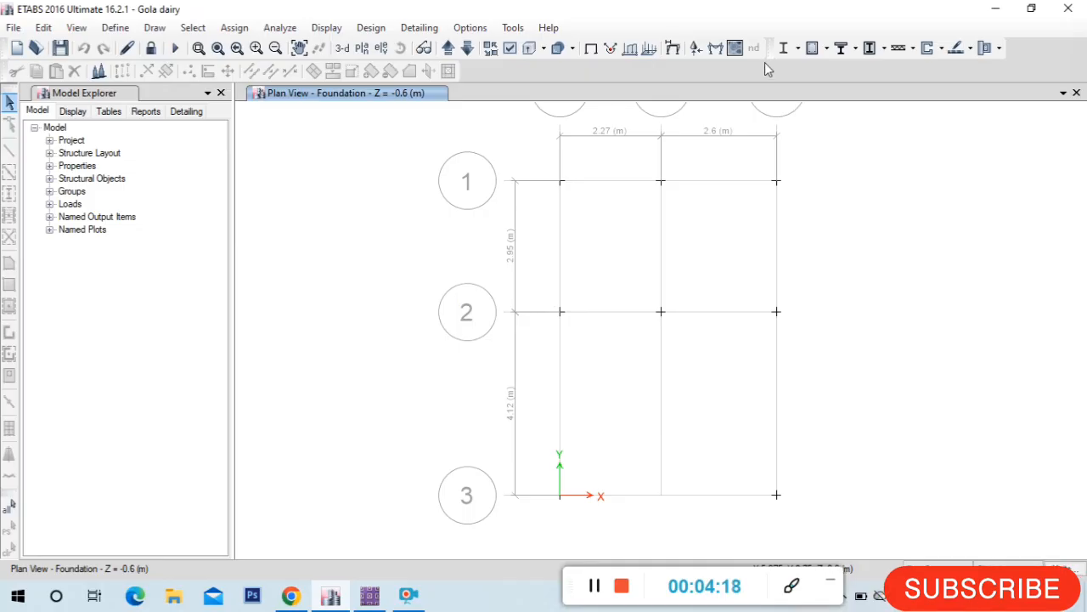
# - Display the Fz support reactions for the DL+LL combination in tabulated form on the foundation plan
pyautogui.click(694, 49)
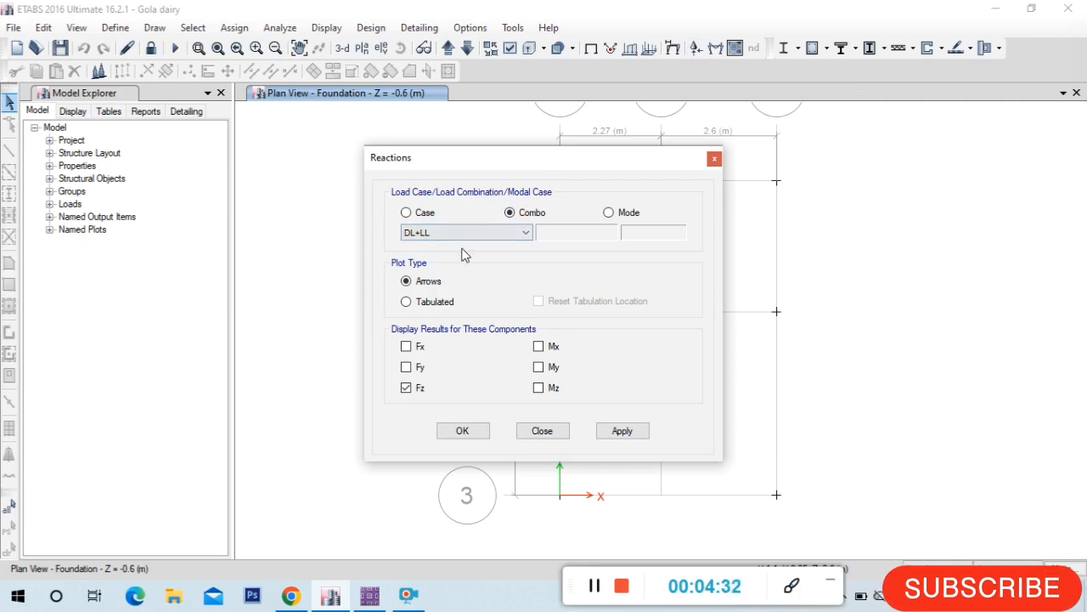
pyautogui.click(406, 214)
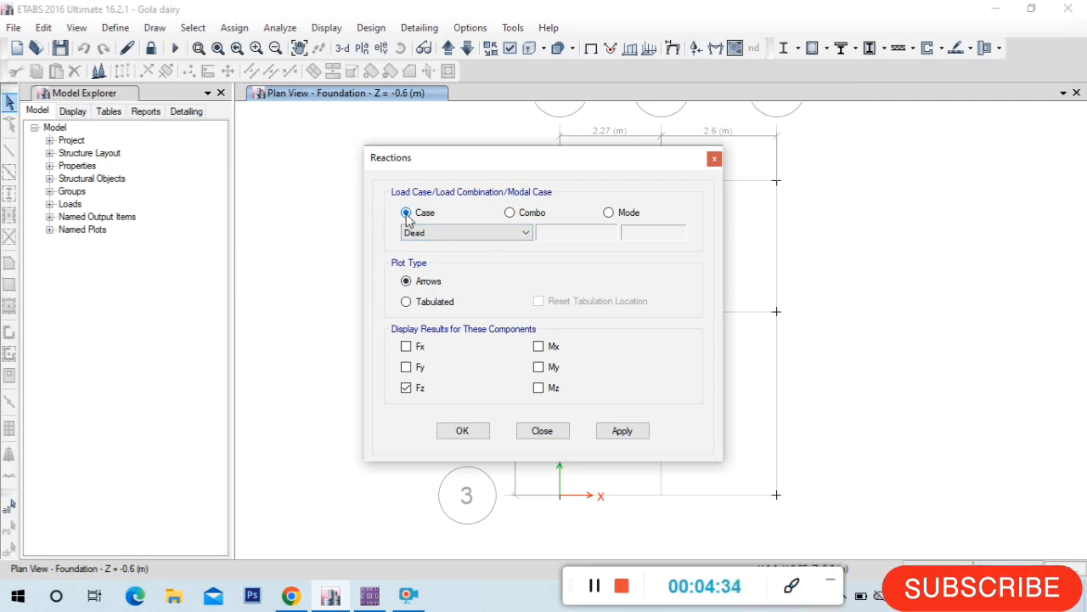
pyautogui.click(516, 233)
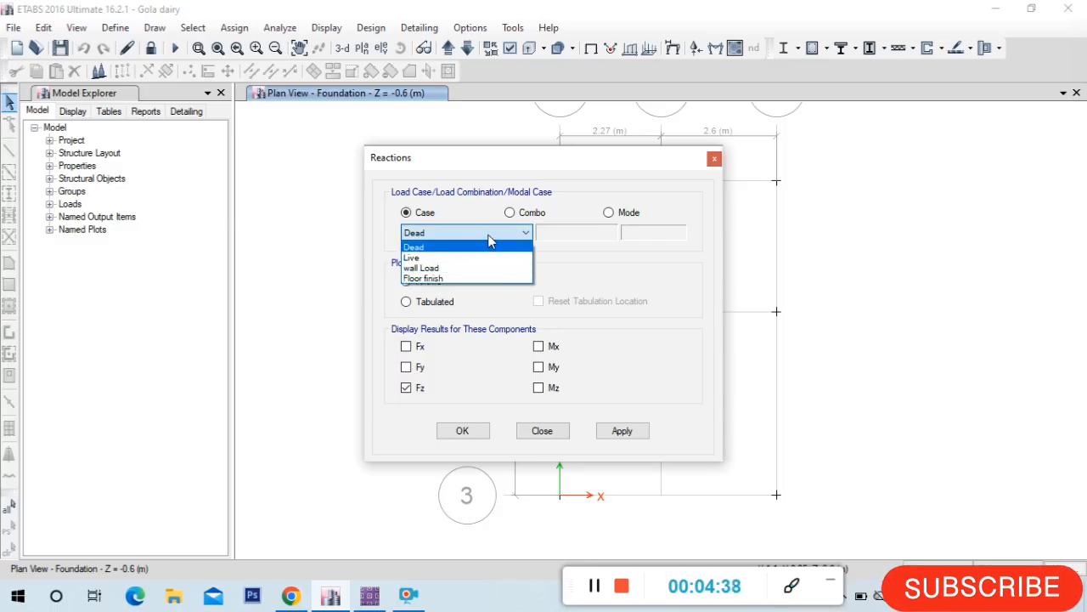
pyautogui.click(488, 246)
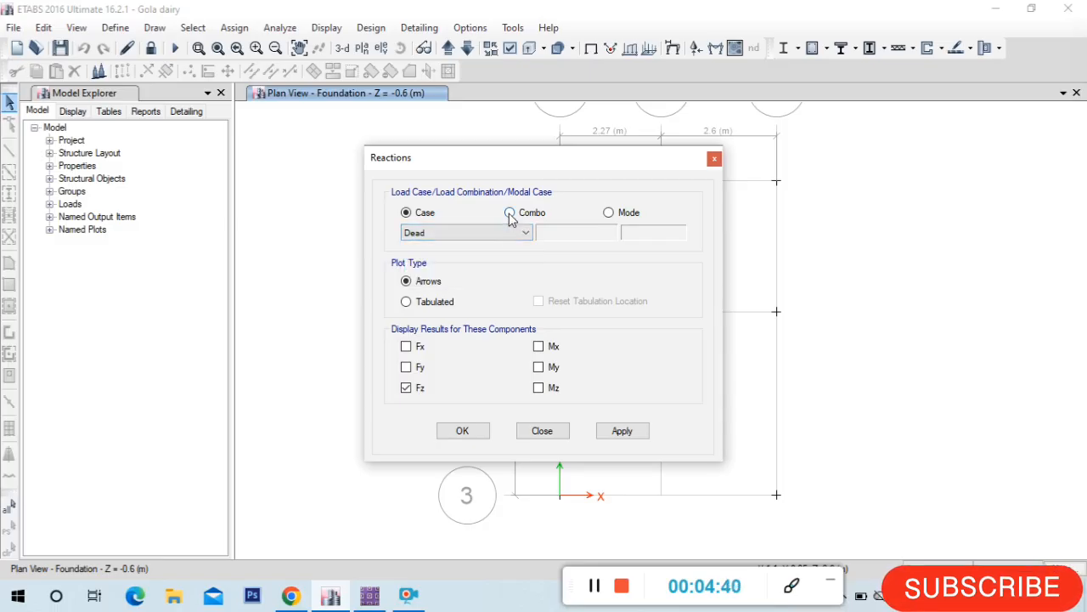
pyautogui.click(510, 213)
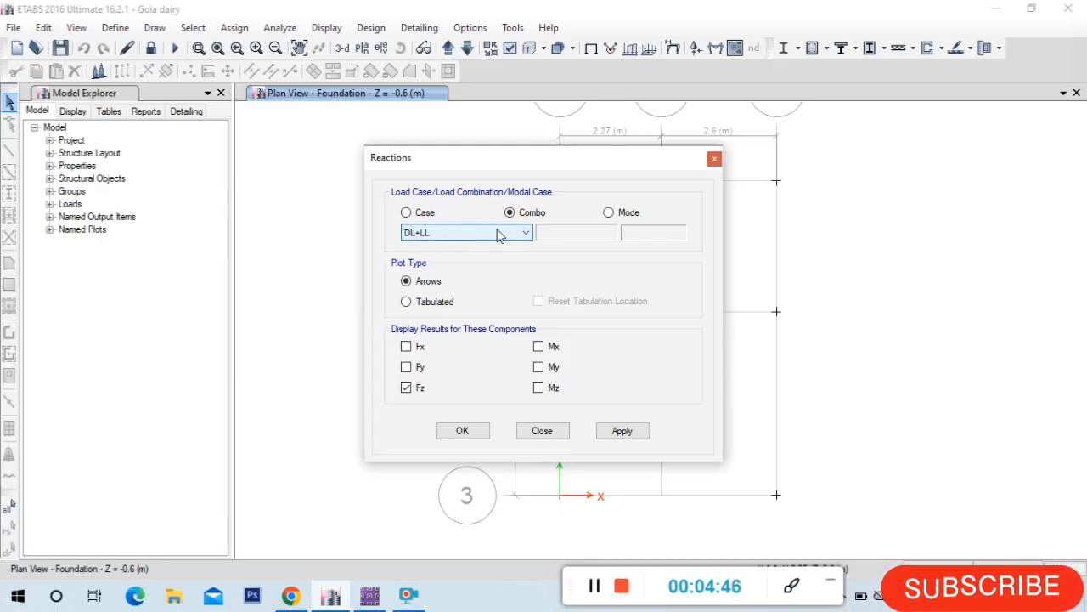
pyautogui.click(406, 303)
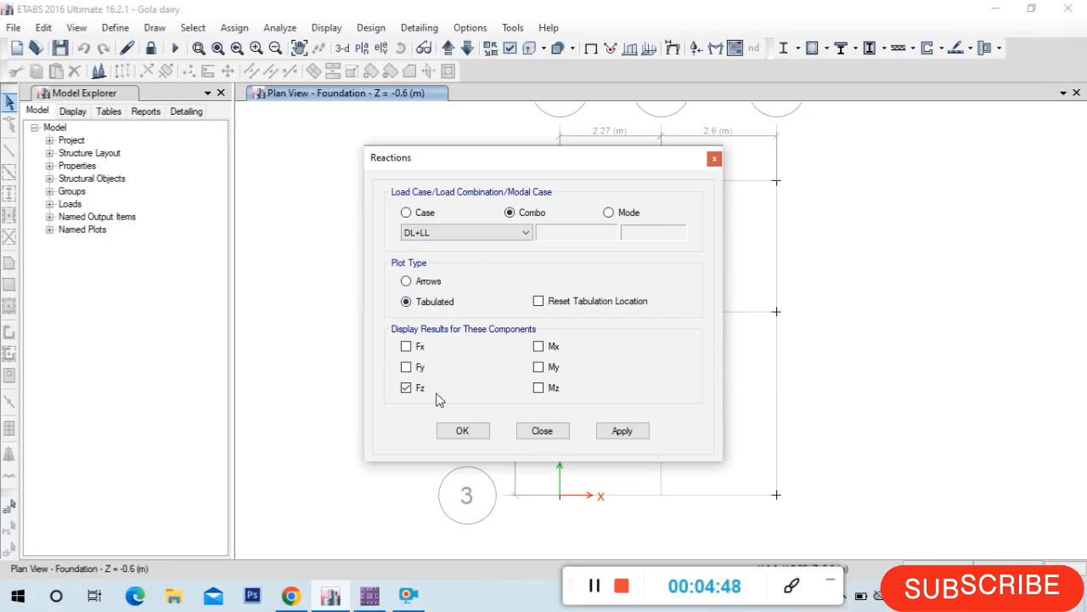
pyautogui.click(608, 435)
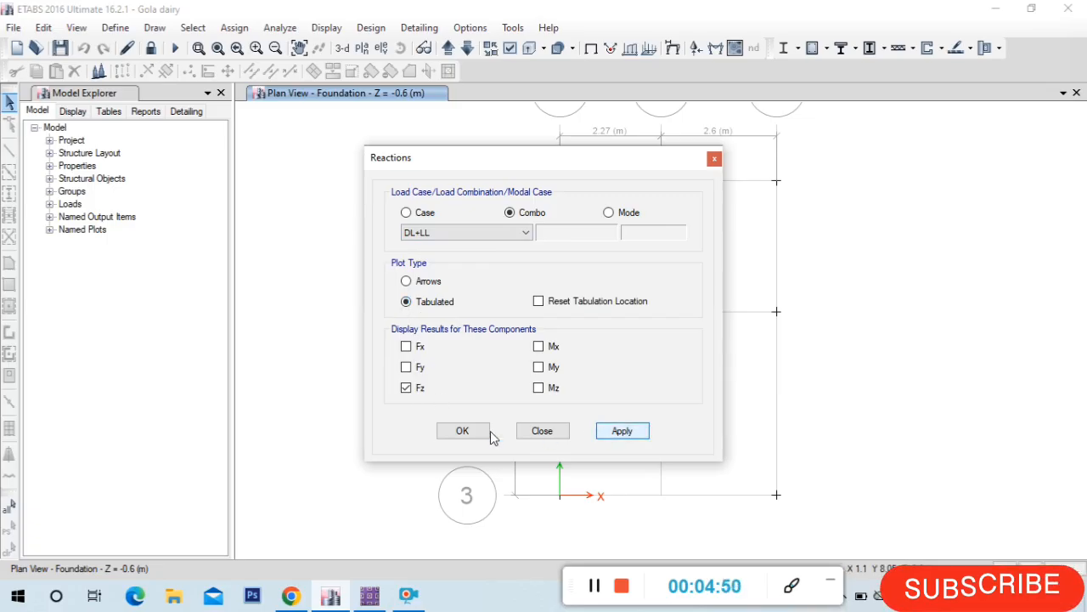
pyautogui.click(484, 431)
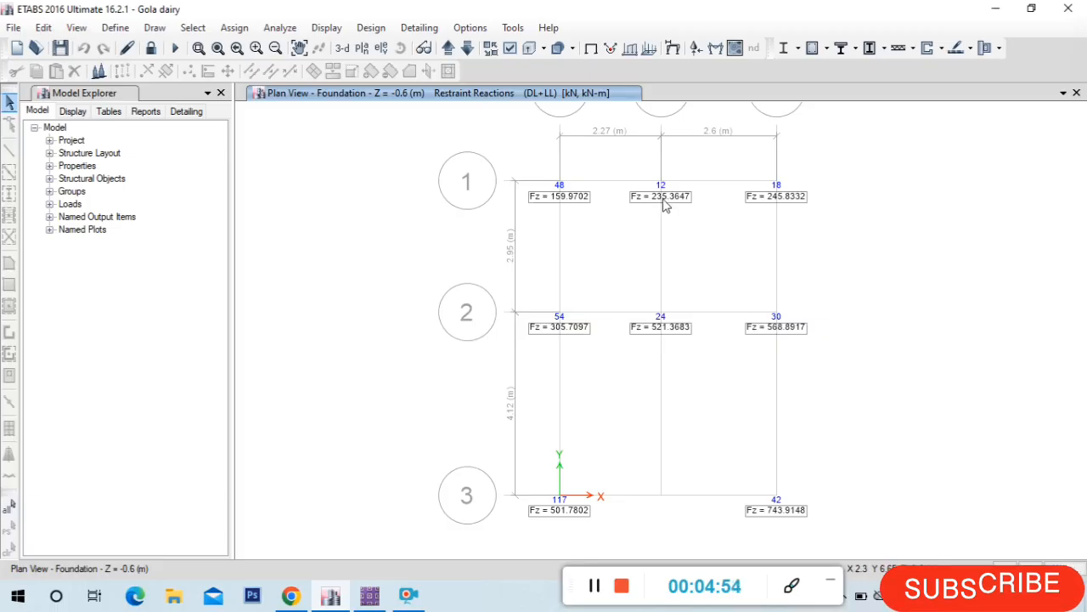
# - Examine the tabulated Fz reactions at all column supports on the foundation plan, both close up and as a whole
pyautogui.scroll(3, 680, 206)
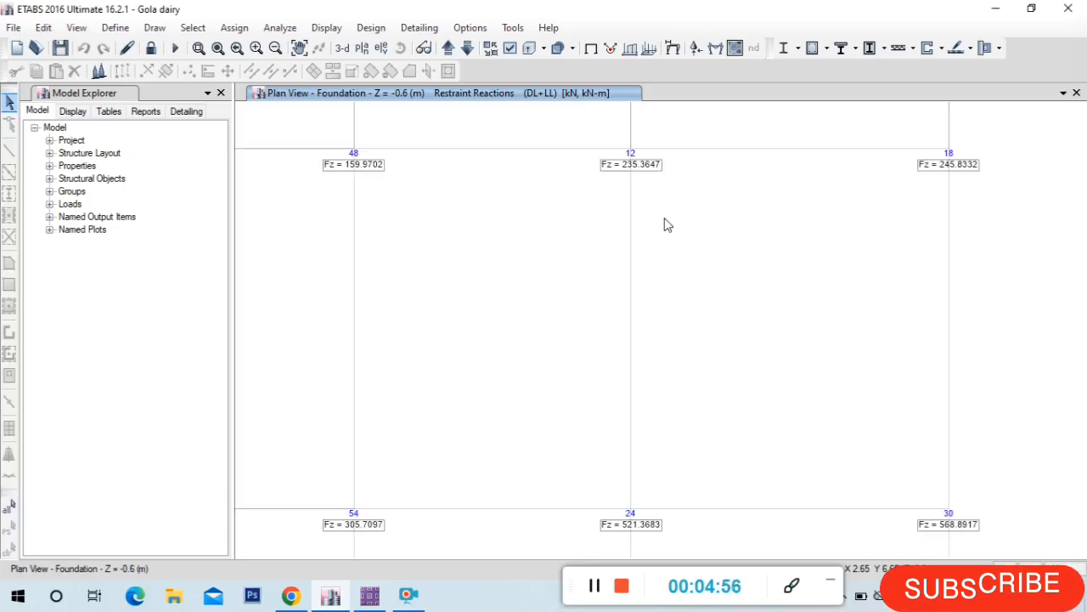
pyautogui.scroll(-3, 607, 264)
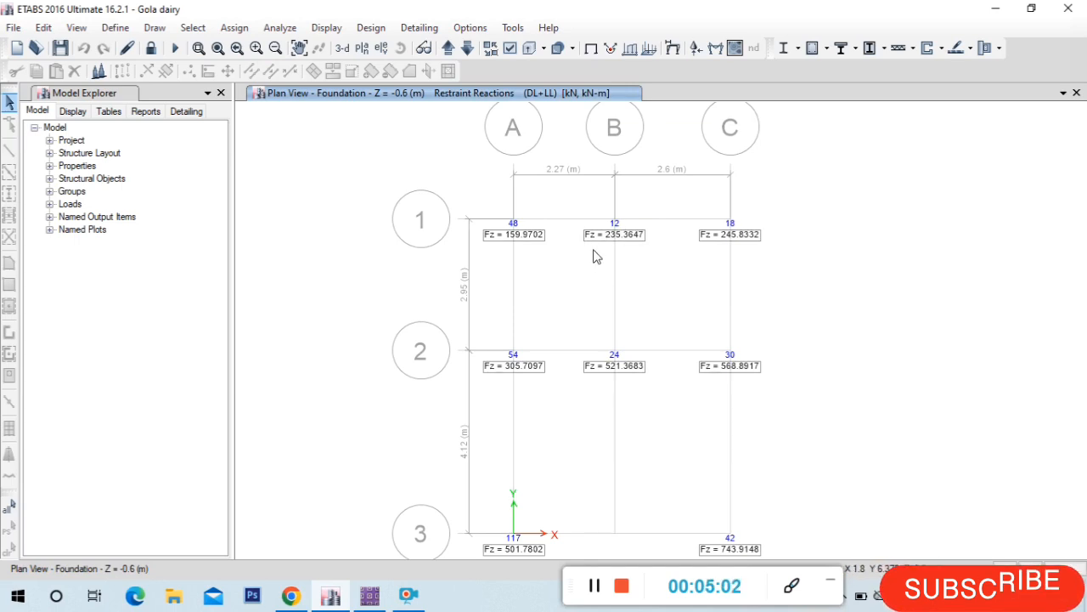
pyautogui.scroll(3, 587, 226)
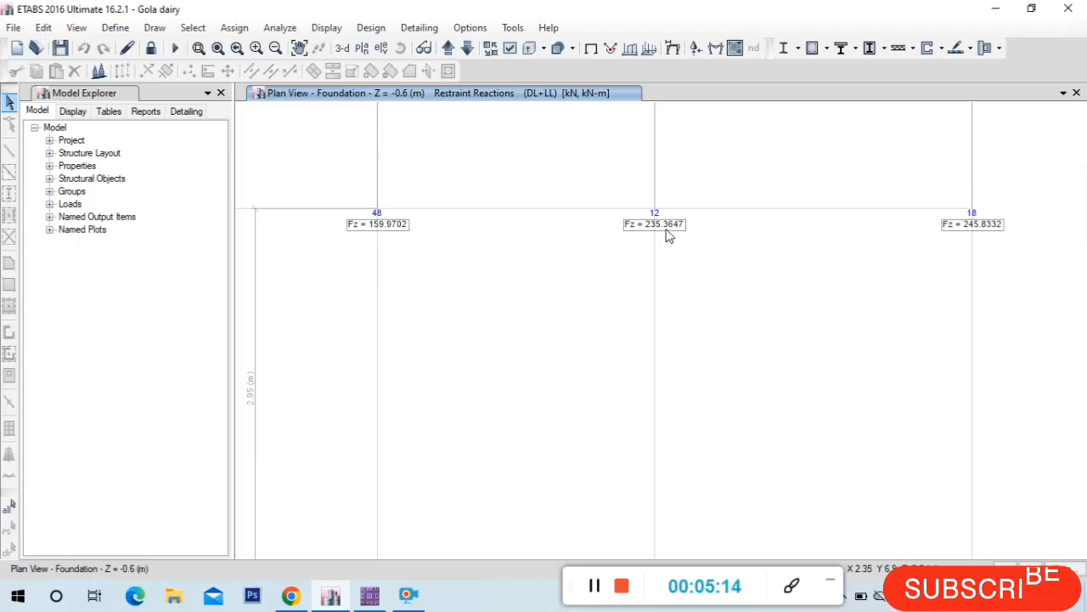
pyautogui.scroll(-5, 658, 228)
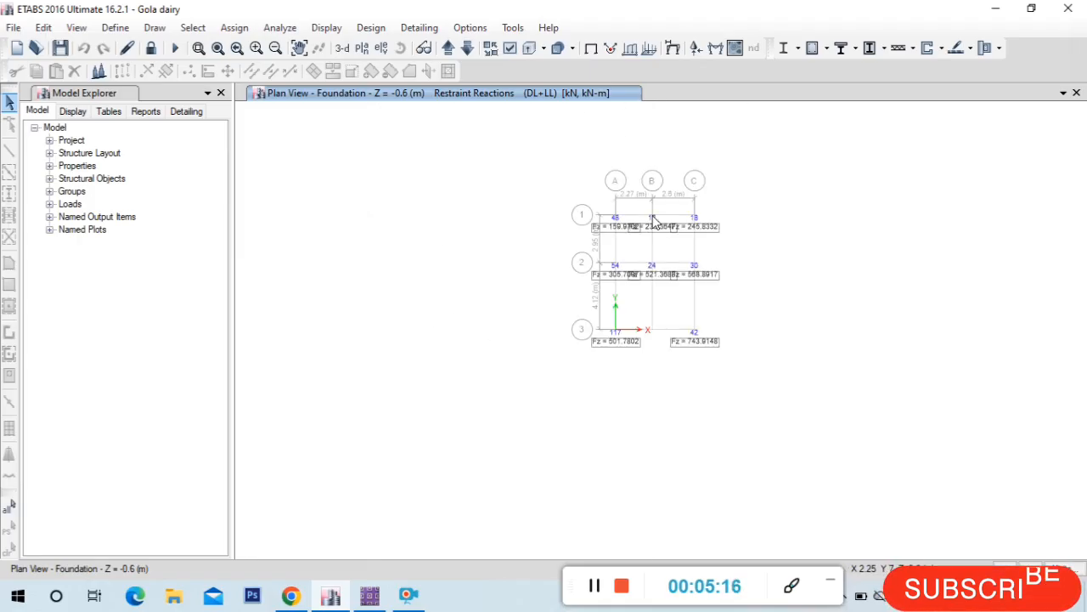
pyautogui.scroll(3, 654, 219)
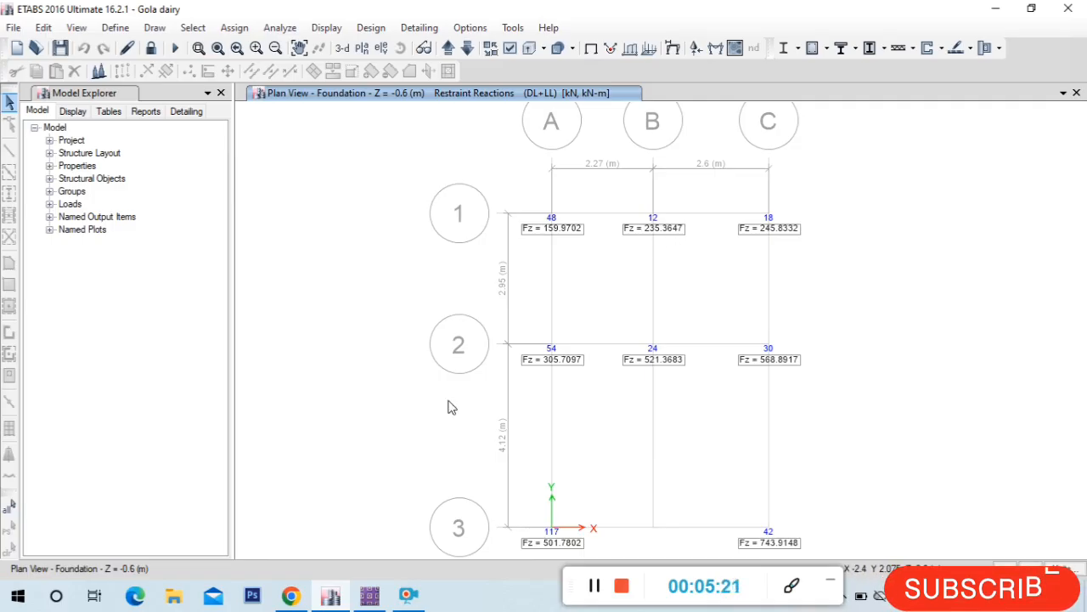
# - Switch to SAFE and start a new model with IS 456-2000 as the design code
pyautogui.click(370, 598)
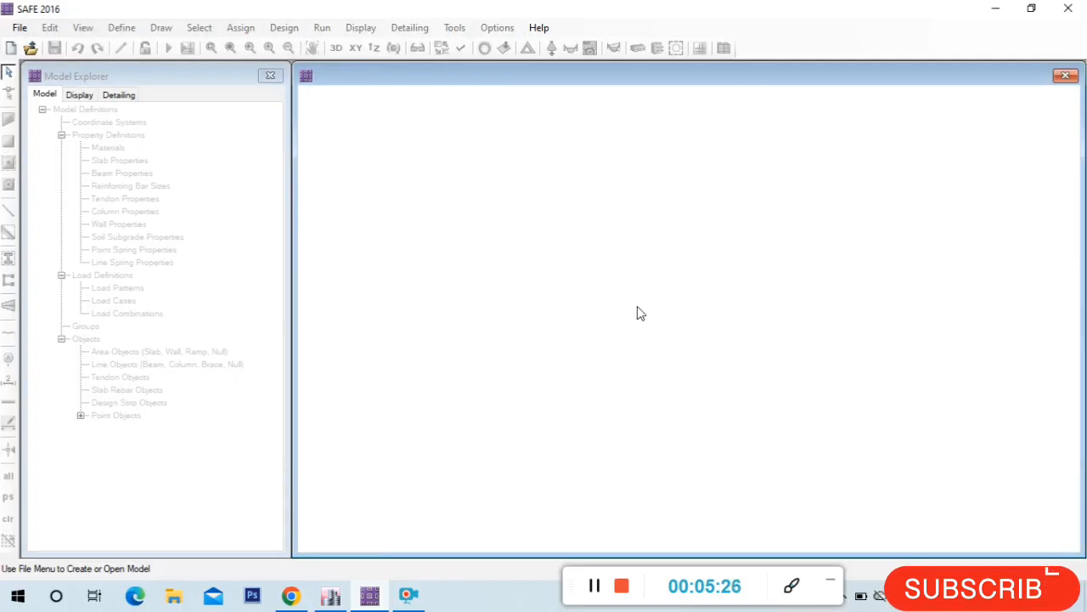
pyautogui.click(19, 28)
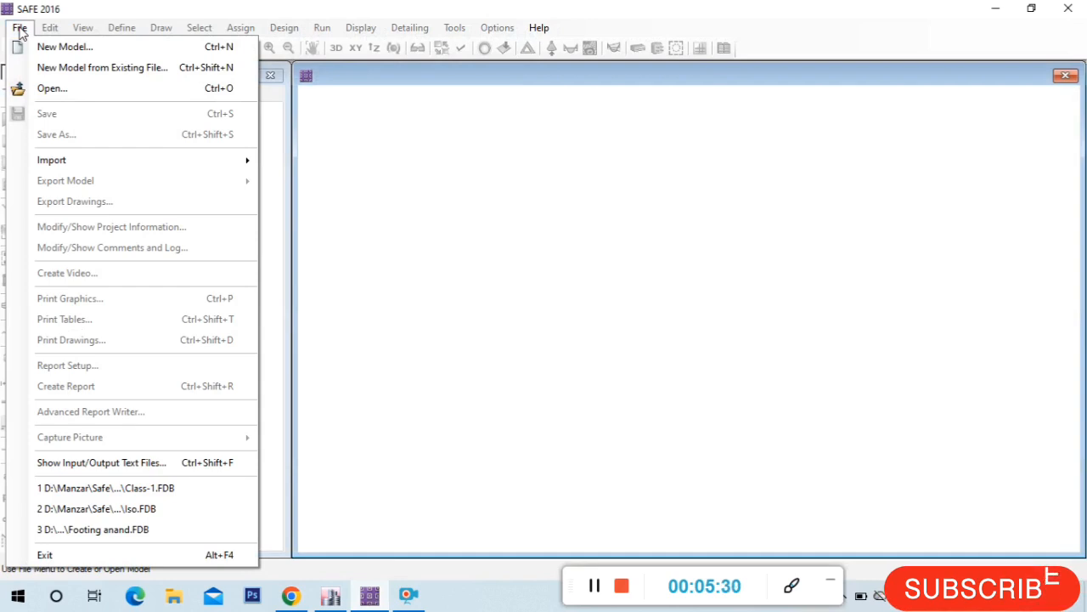
pyautogui.click(47, 47)
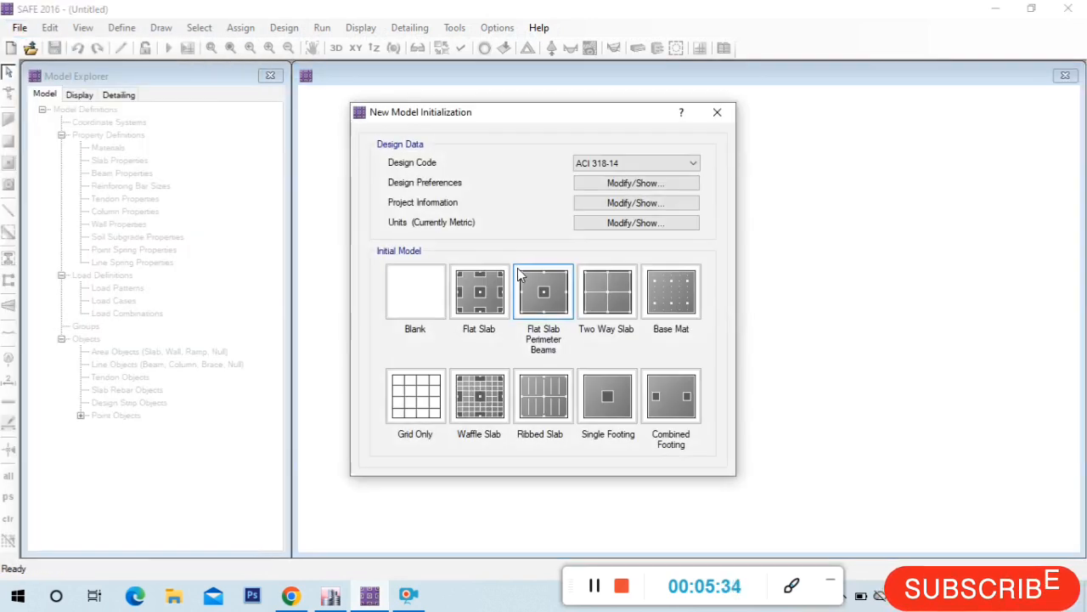
pyautogui.click(625, 166)
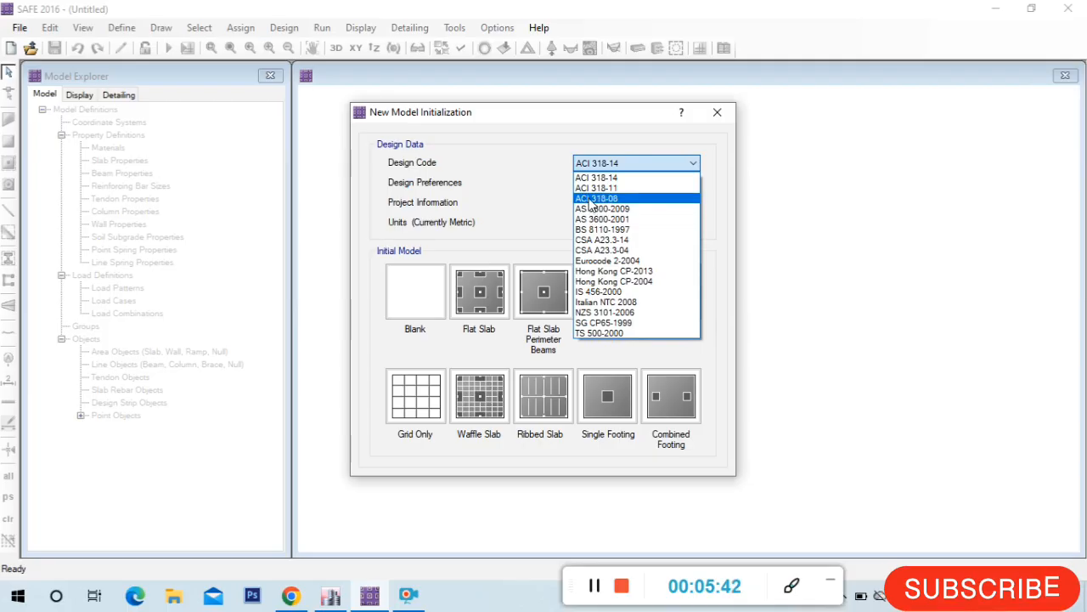
pyautogui.click(601, 293)
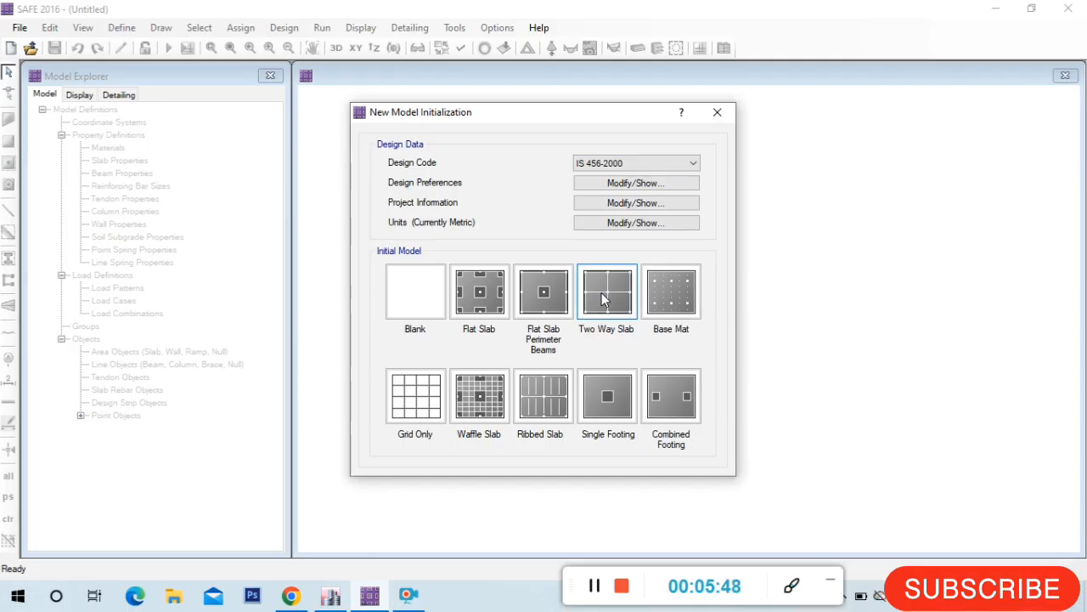
# - Set the minimum slab clear cover in the design preferences to 50 mm for both top and bottom
pyautogui.click(606, 187)
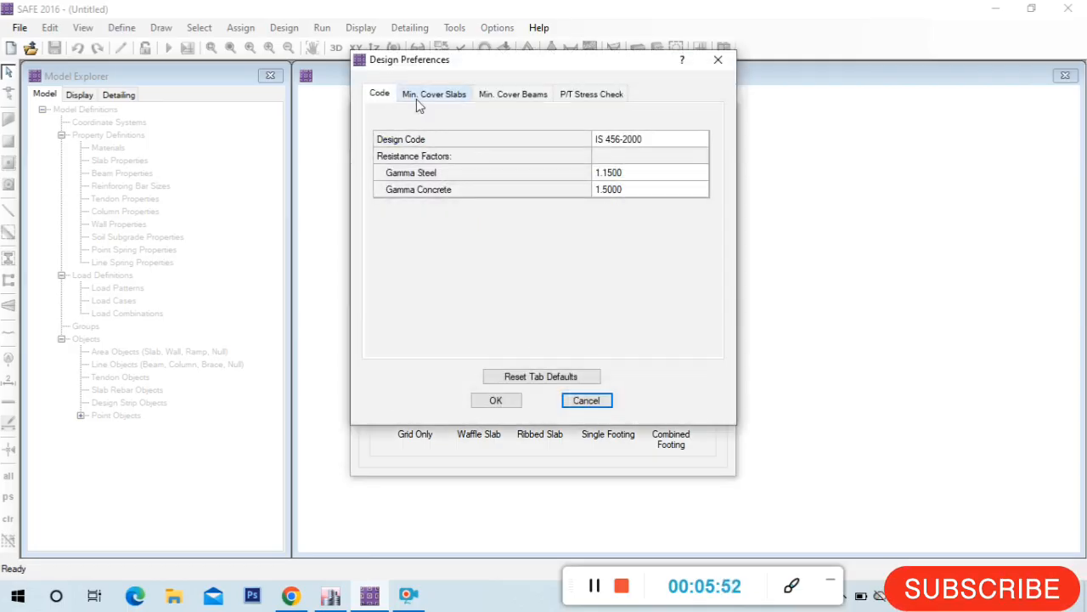
pyautogui.click(437, 102)
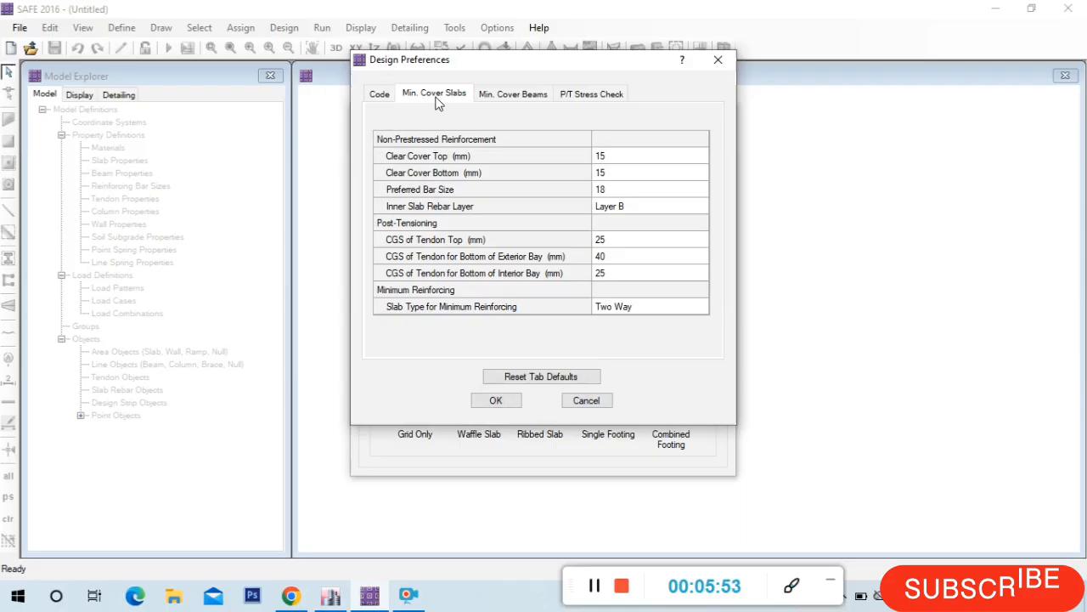
pyautogui.click(639, 162)
pyautogui.write('5')
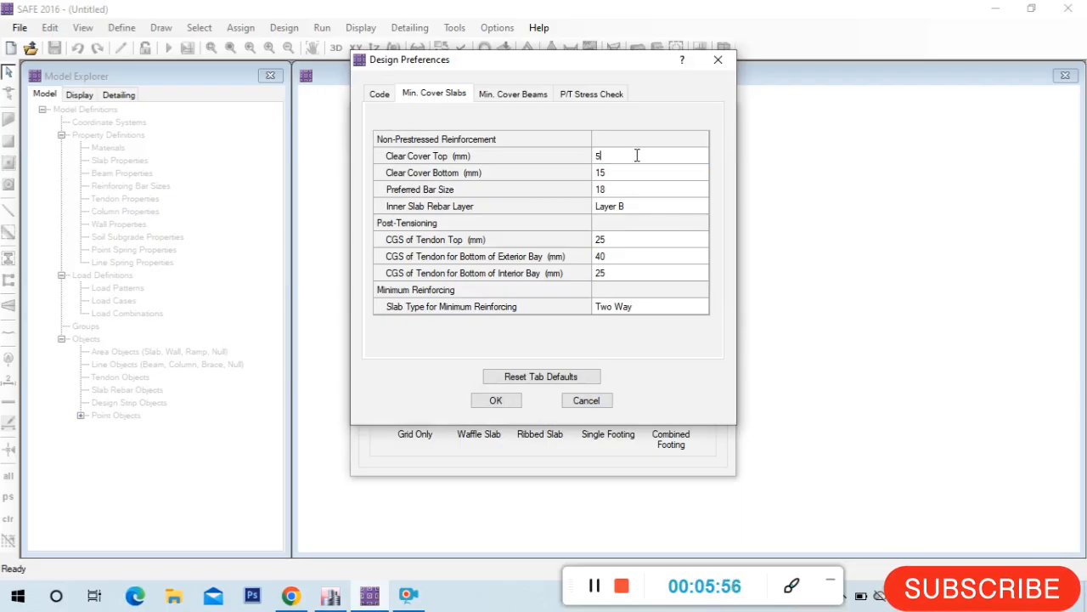
pyautogui.write('0')
pyautogui.click(618, 175)
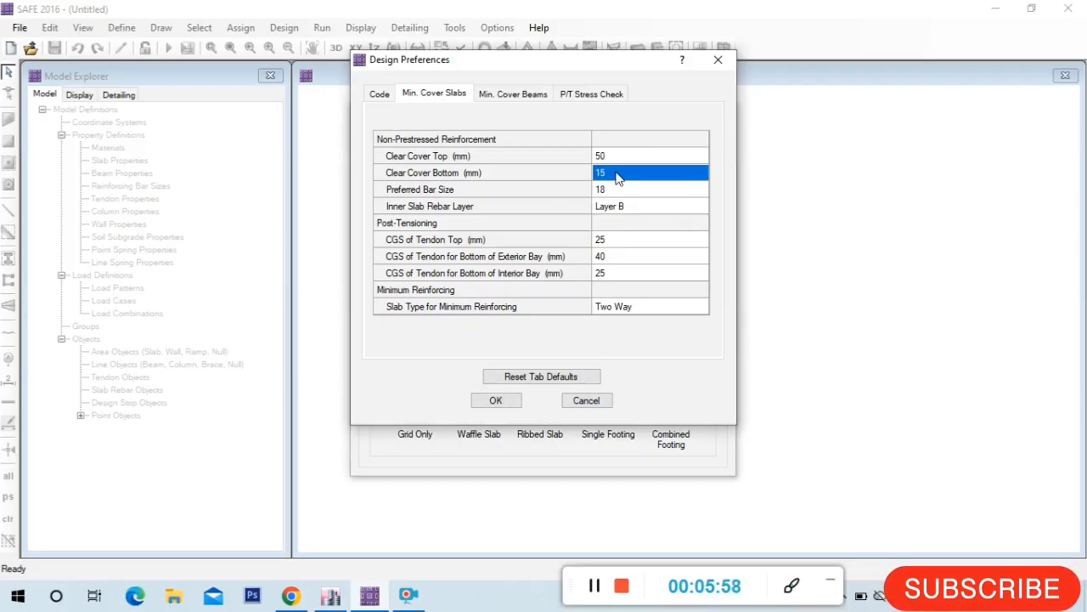
pyautogui.write('50')
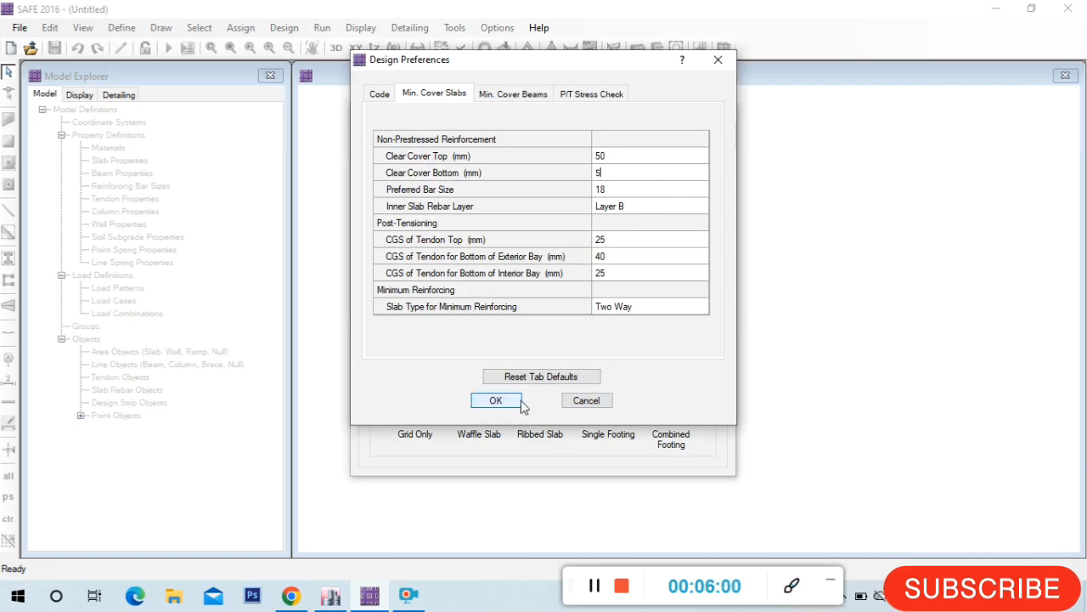
pyautogui.click(497, 401)
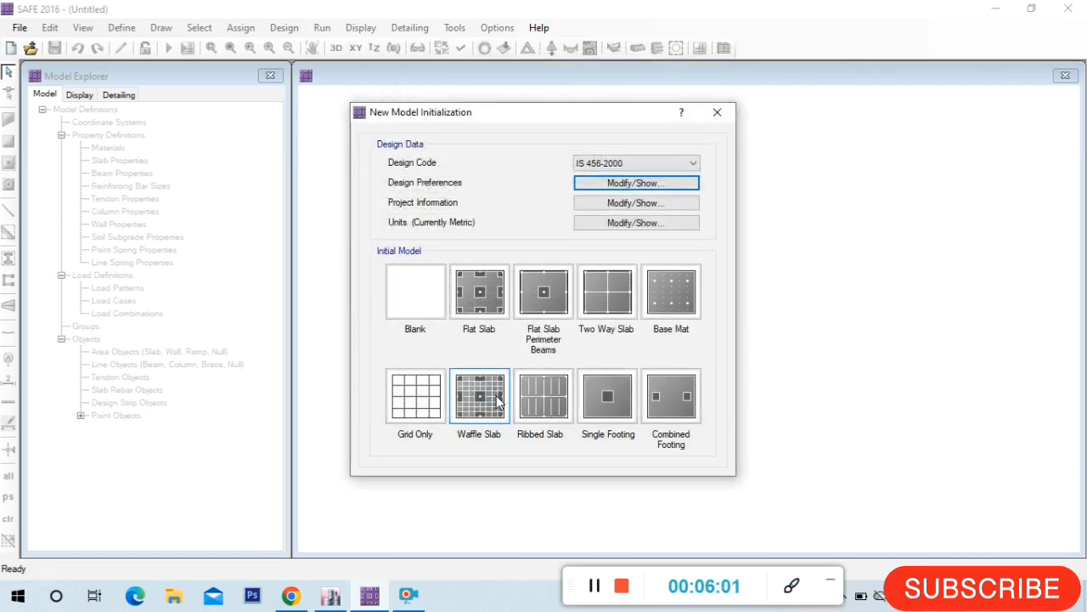
# - Leave the project information empty, and create the model from the Blank template with metric default units
pyautogui.click(645, 209)
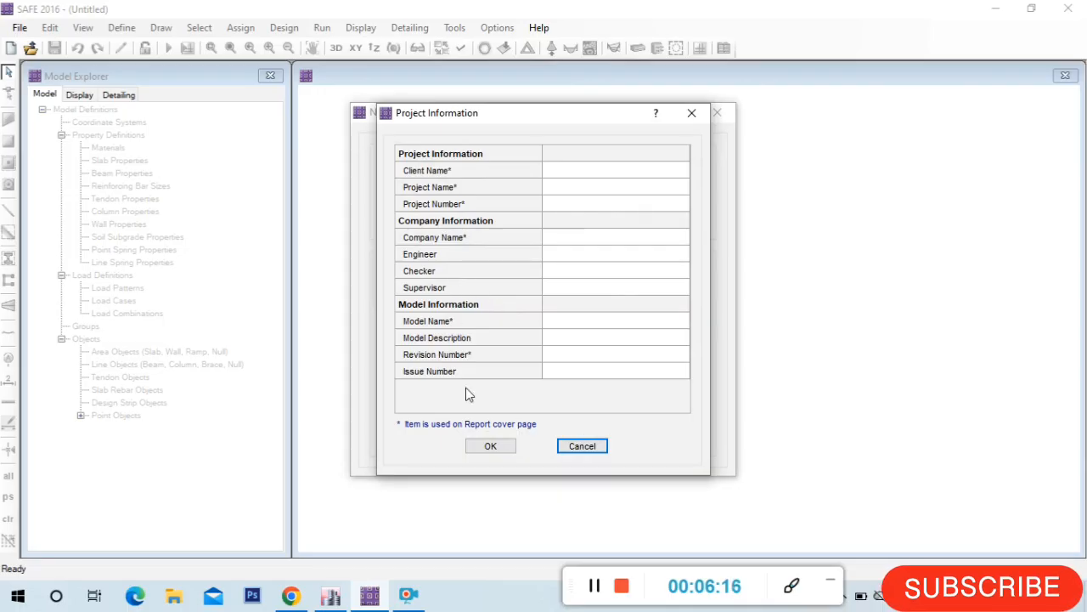
pyautogui.click(496, 448)
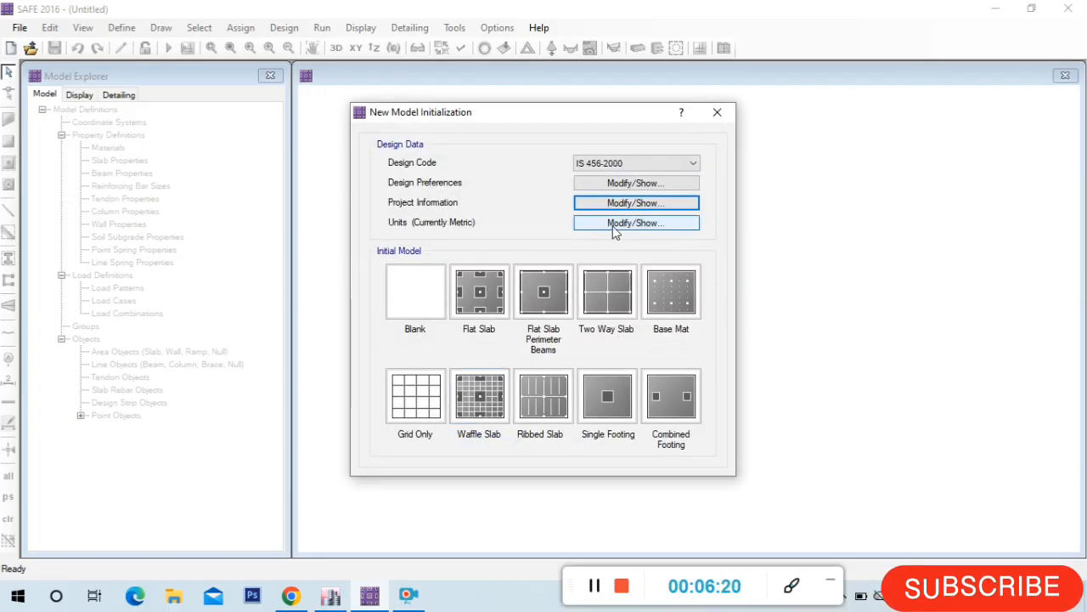
pyautogui.click(614, 228)
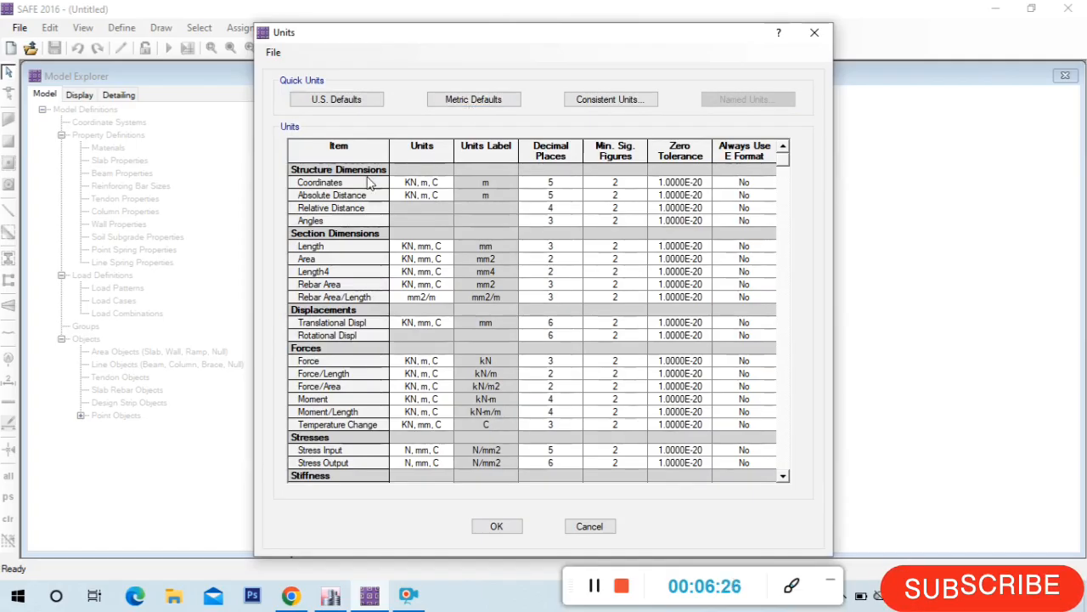
pyautogui.click(483, 102)
pyautogui.click(497, 527)
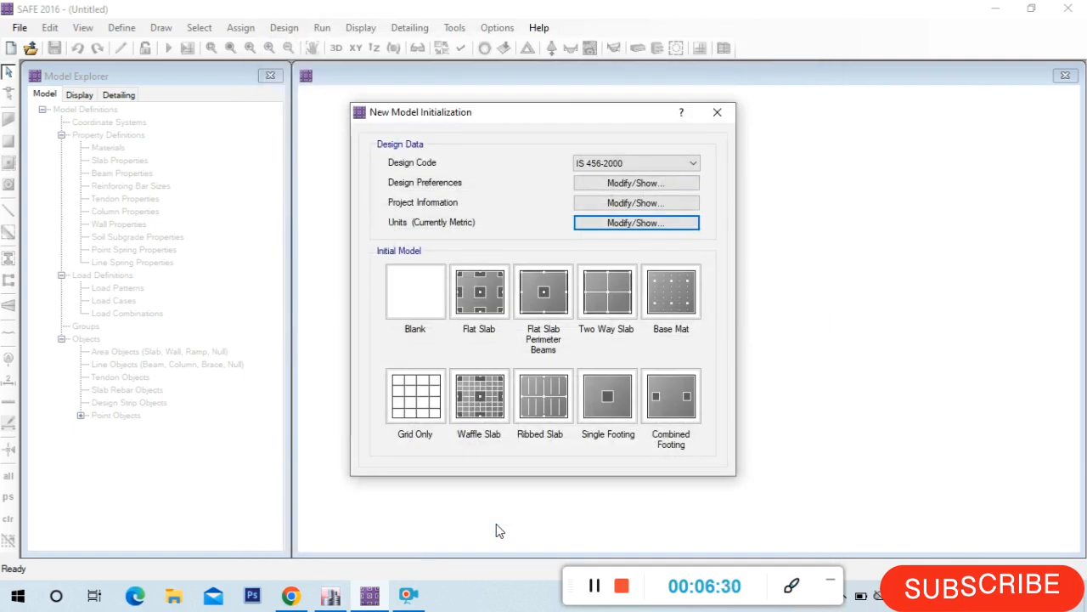
pyautogui.click(409, 297)
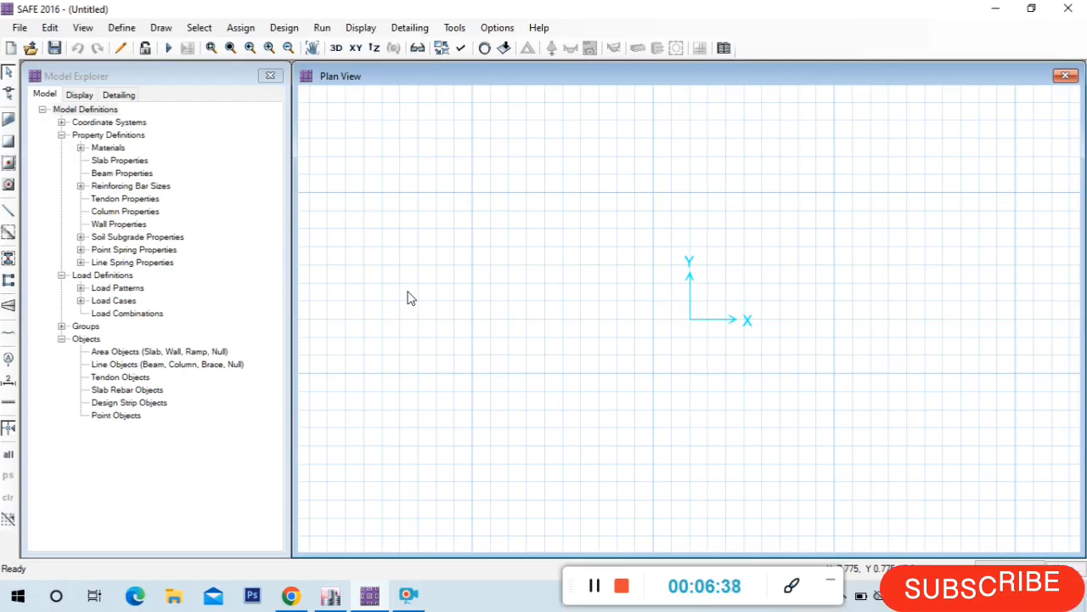
pyautogui.click(593, 587)
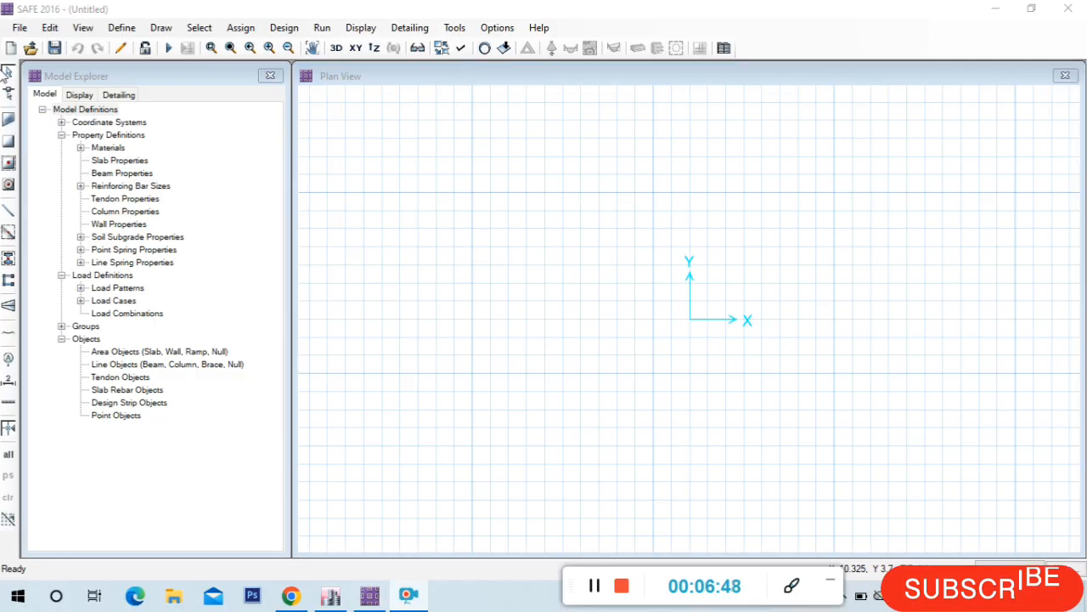
# - Add a new concrete material named M20 with a weight per unit volume of 25 kN/m3
pyautogui.click(122, 28)
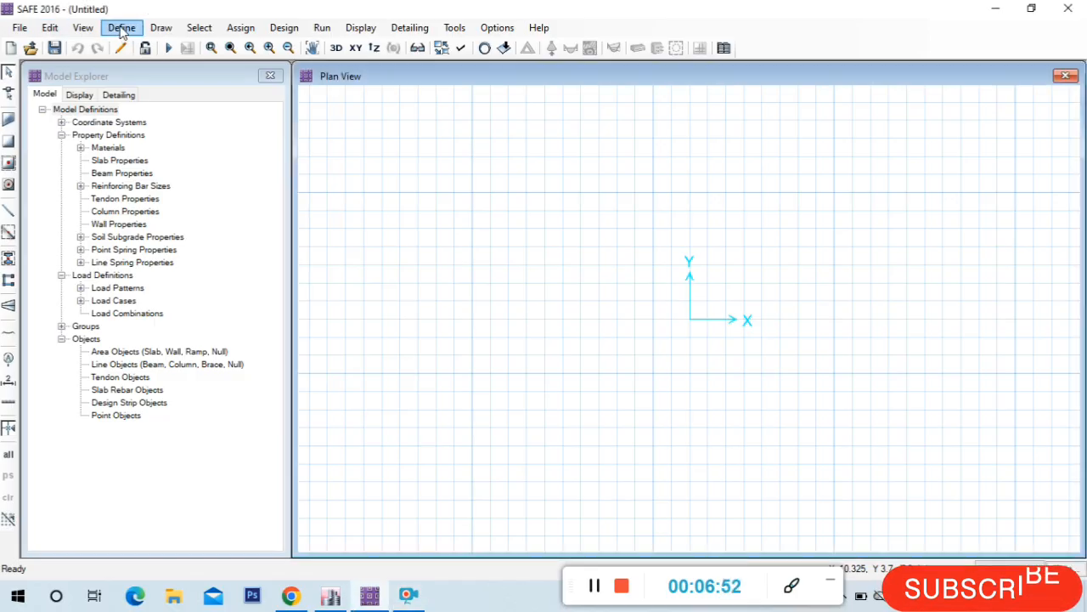
pyautogui.click(122, 29)
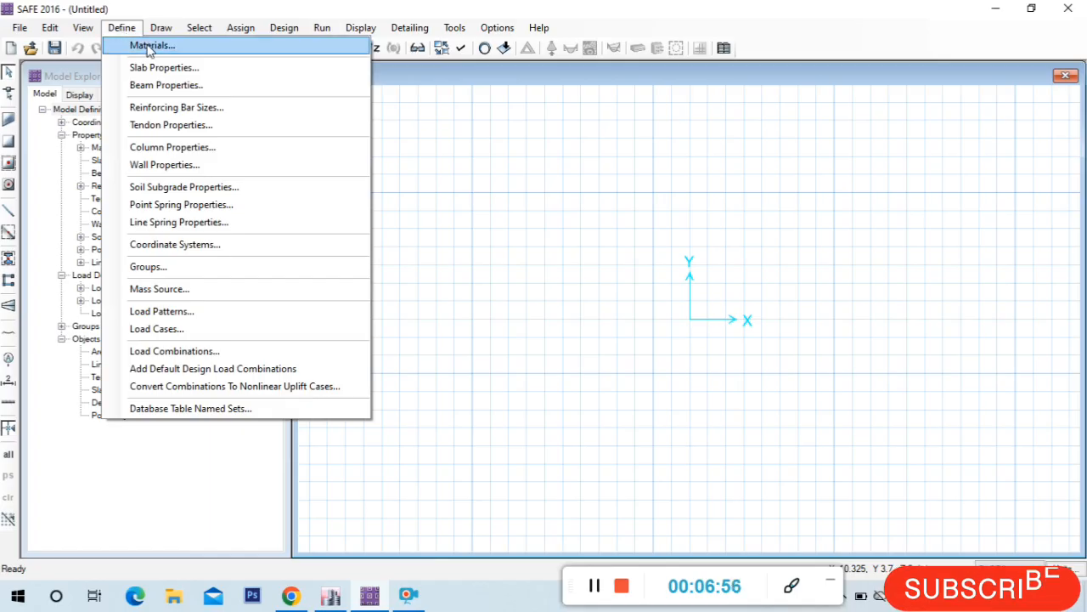
pyautogui.click(149, 47)
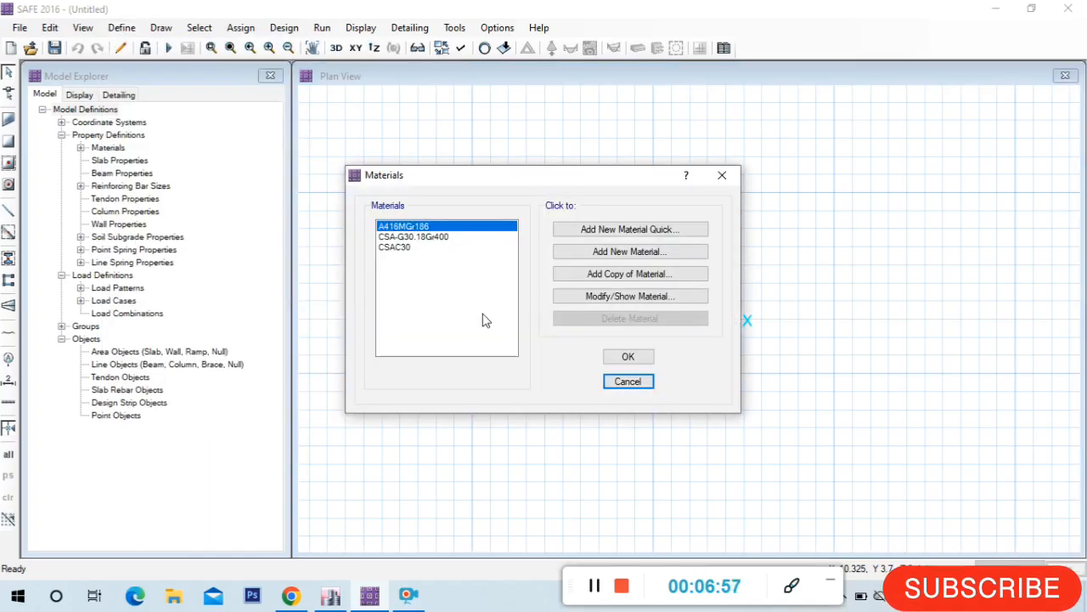
pyautogui.click(399, 247)
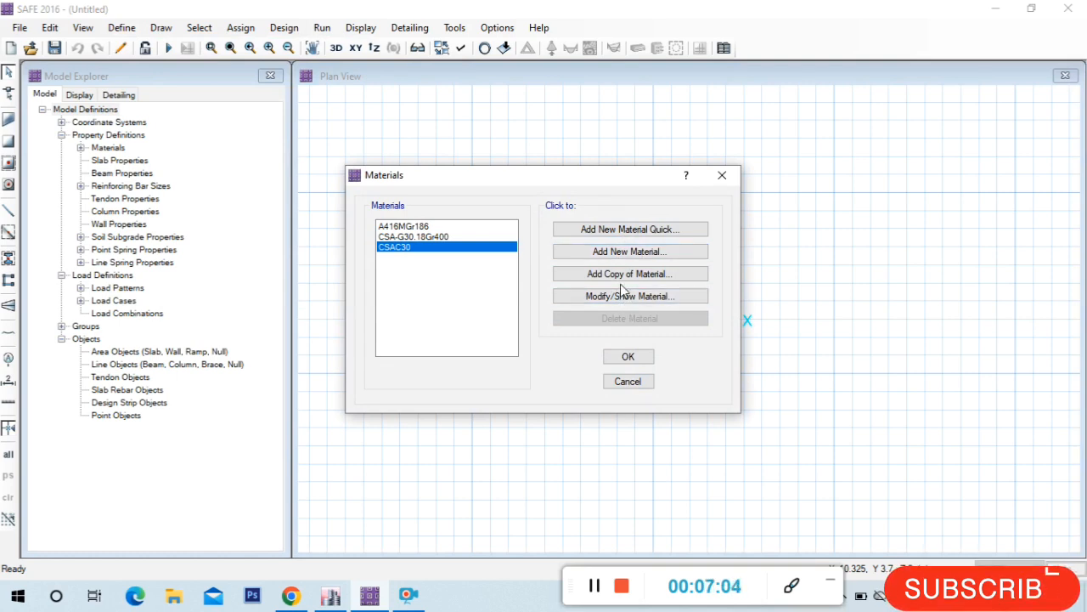
pyautogui.click(618, 253)
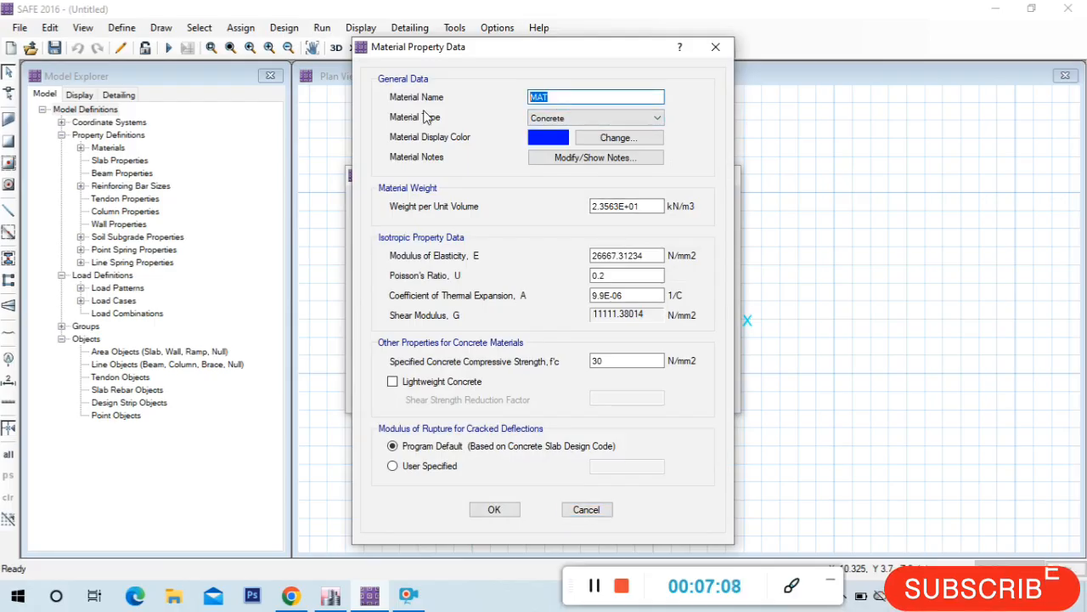
pyautogui.write('M')
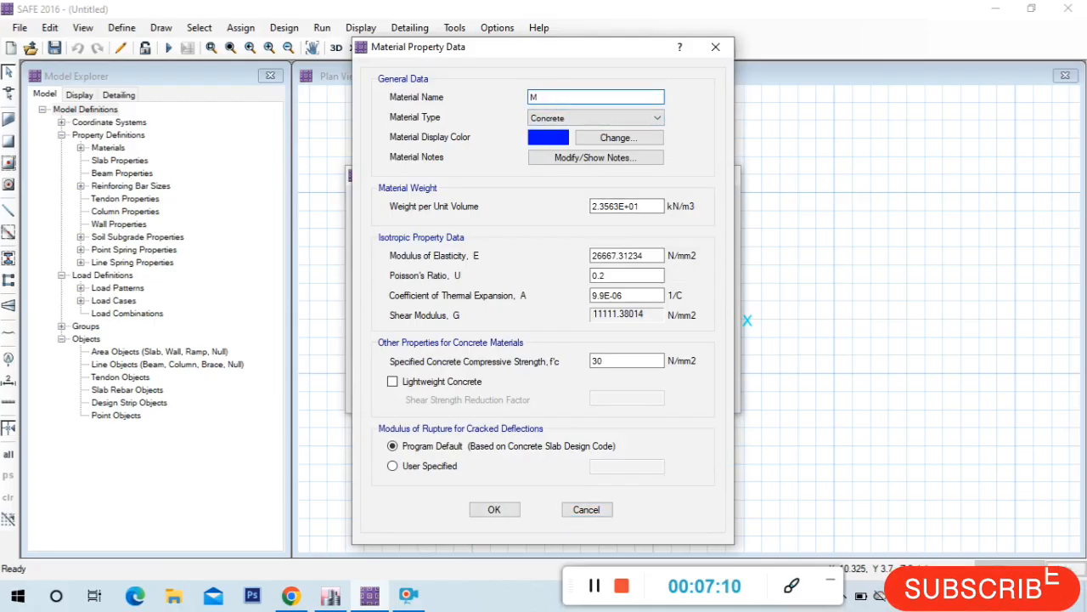
pyautogui.write('20')
pyautogui.click(639, 209)
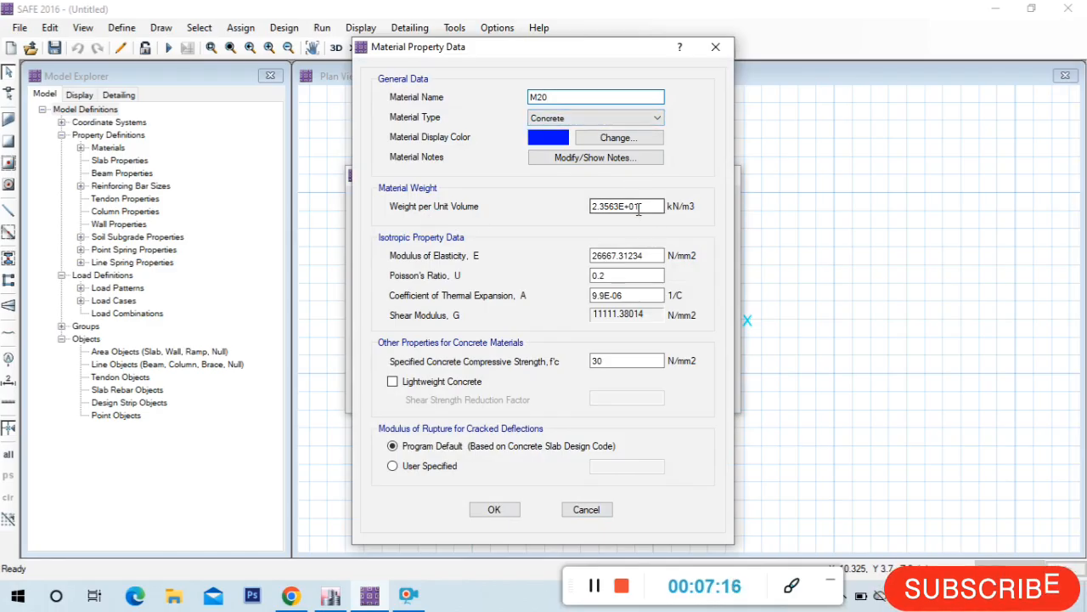
pyautogui.doubleClick(639, 208)
pyautogui.write('25')
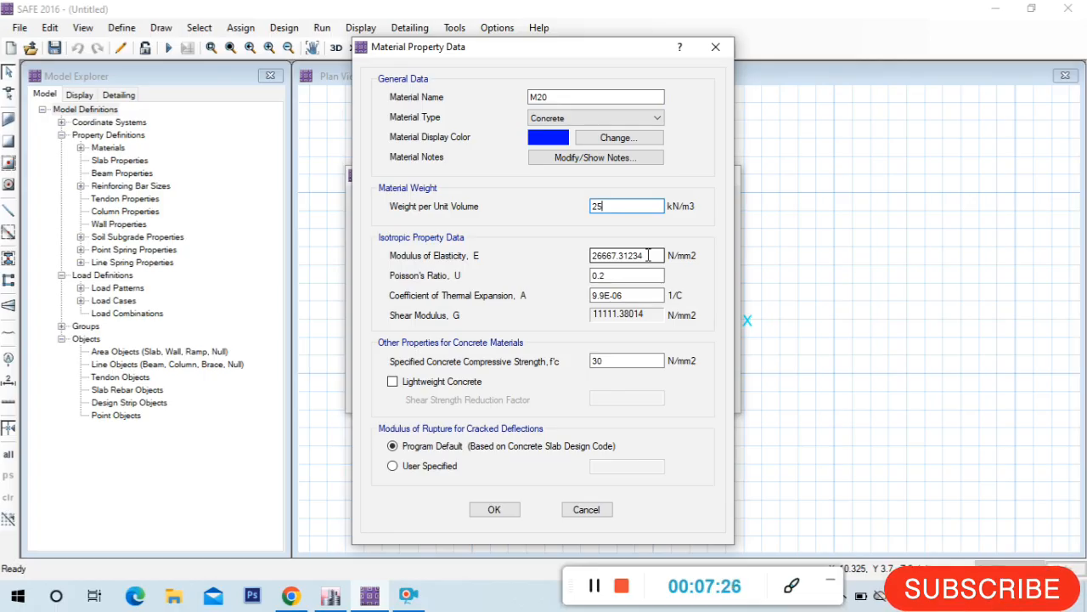
# - Select the M20 modulus of elasticity for replacement and open the Windows Calculator to work out its value
pyautogui.moveTo(648, 255); pyautogui.dragTo(589, 248)
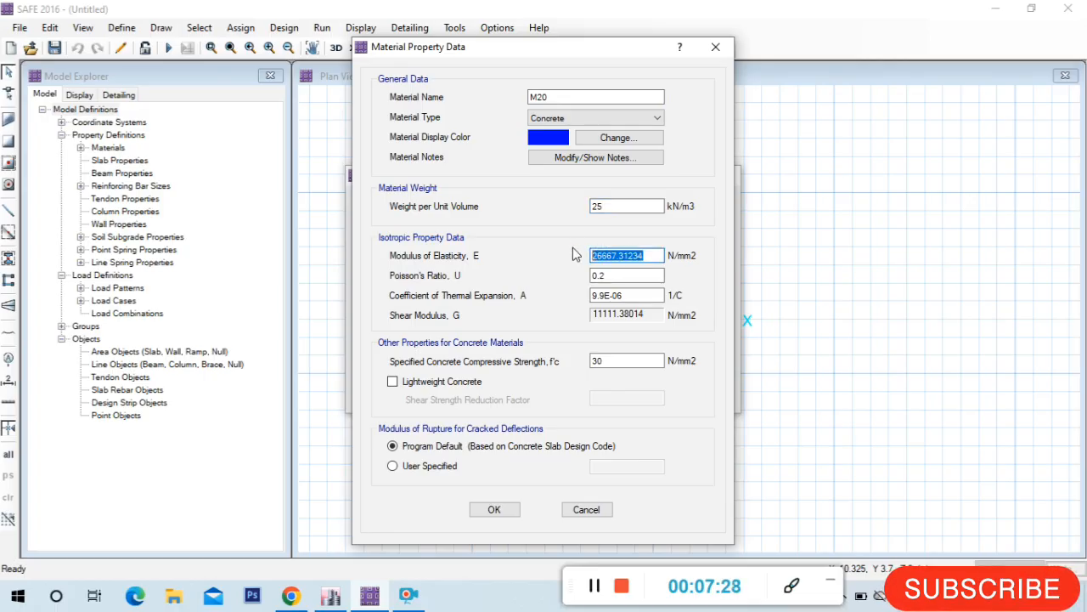
pyautogui.click(14, 601)
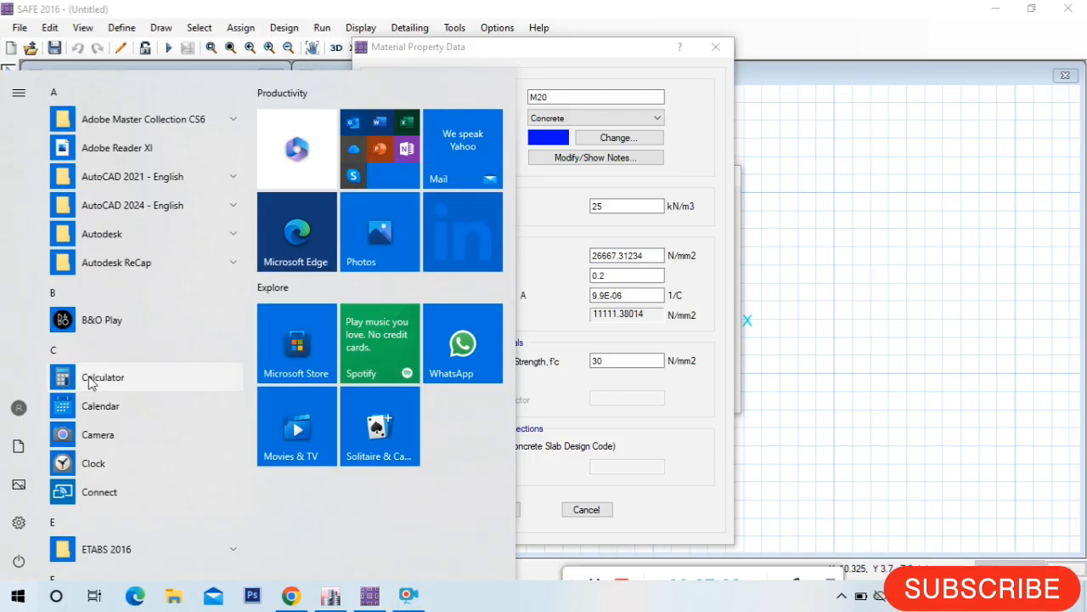
pyautogui.click(91, 379)
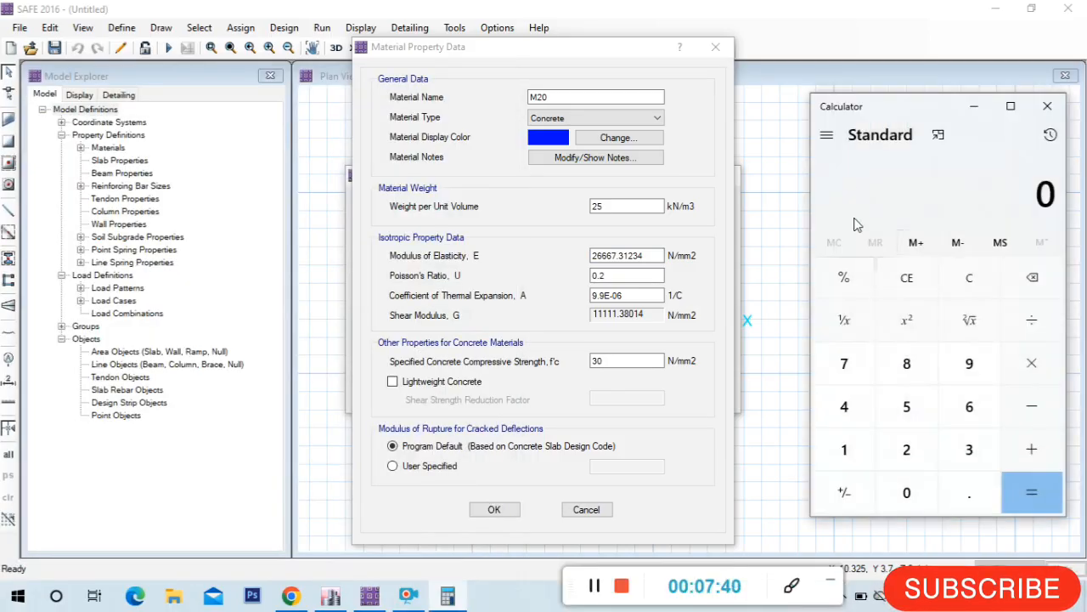
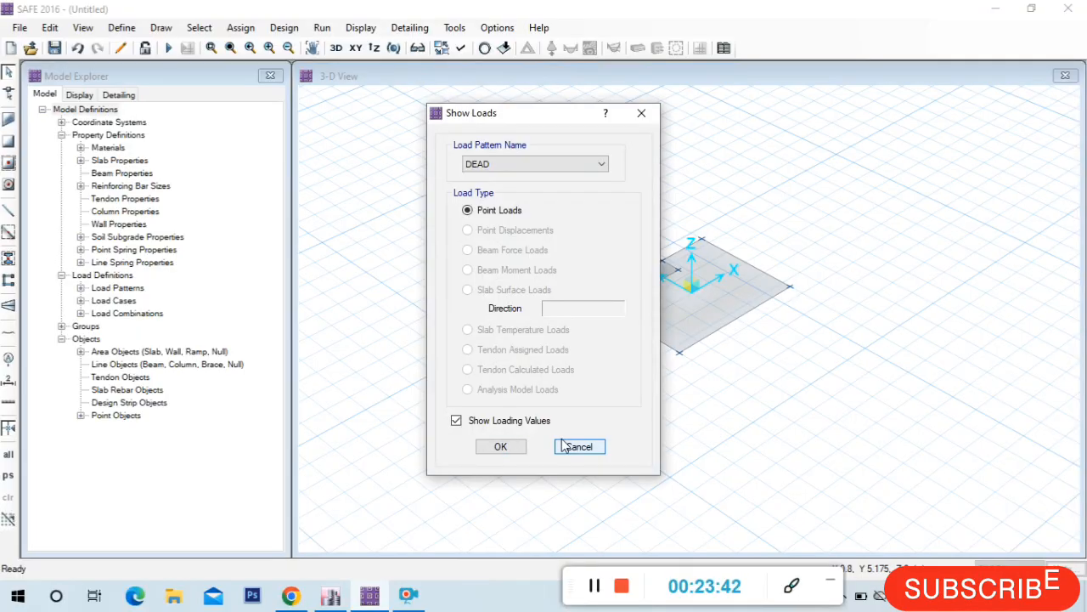
# - Display the DEAD point loads with their values and check them on the footing in 3D and in plan
pyautogui.click(509, 449)
pyautogui.scroll(4, 656, 274)
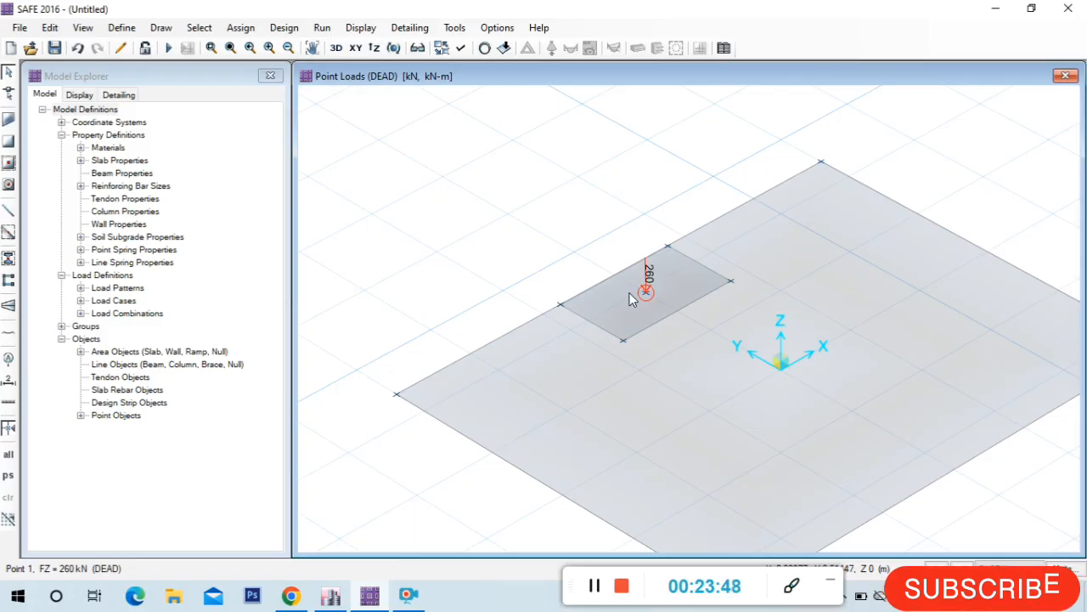
pyautogui.scroll(-4, 673, 263)
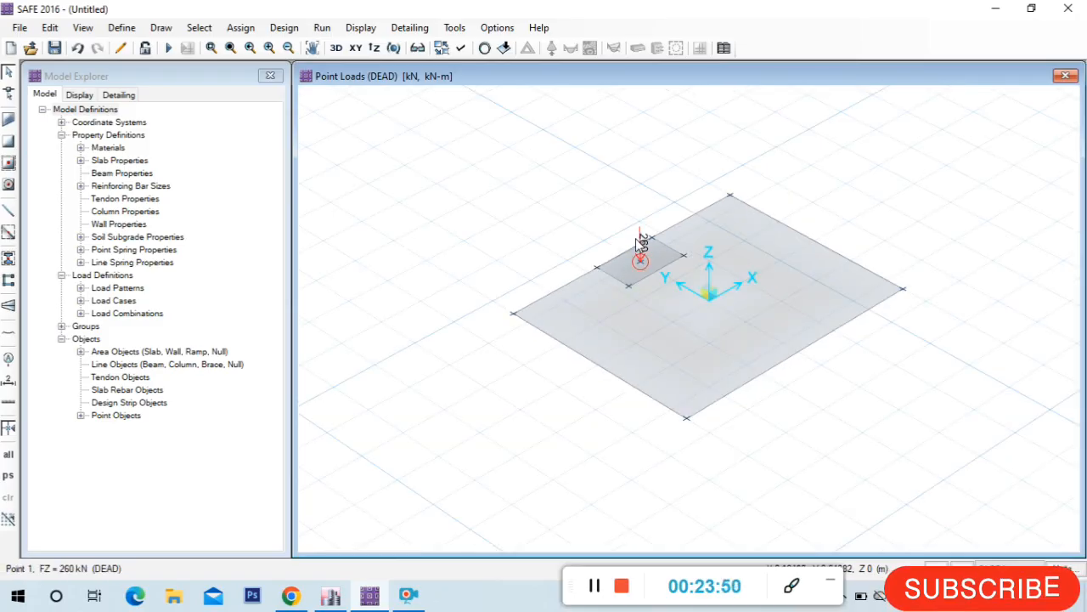
pyautogui.click(355, 50)
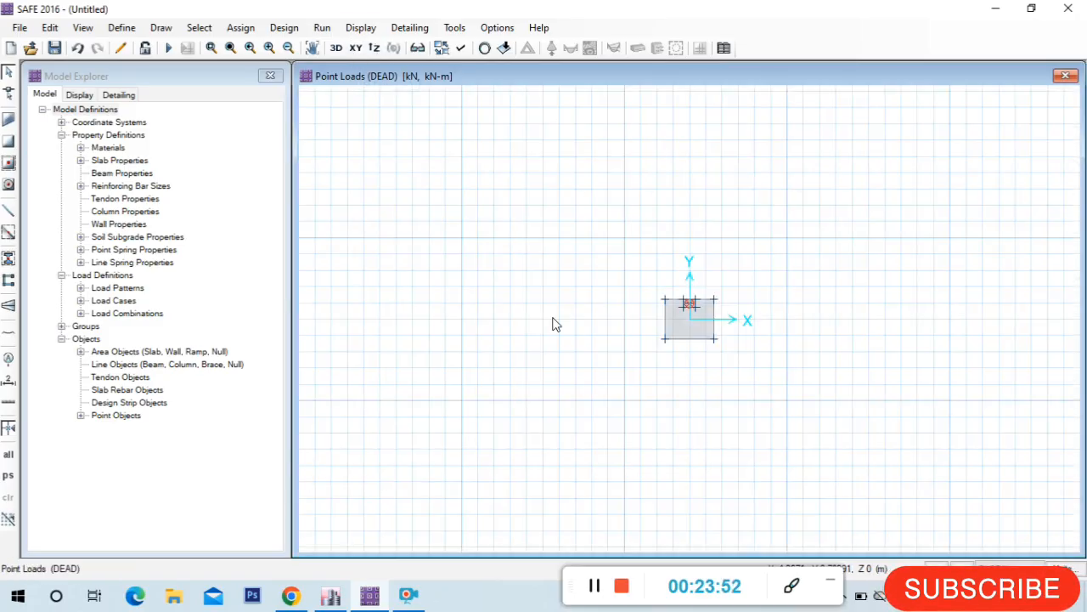
pyautogui.scroll(5, 689, 315)
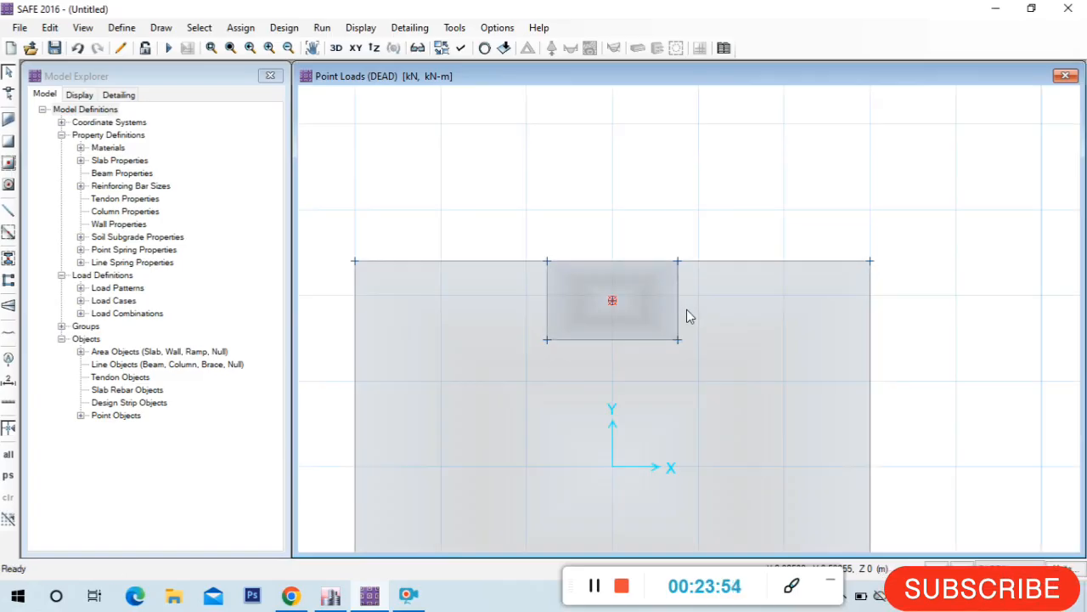
pyautogui.scroll(-2, 573, 223)
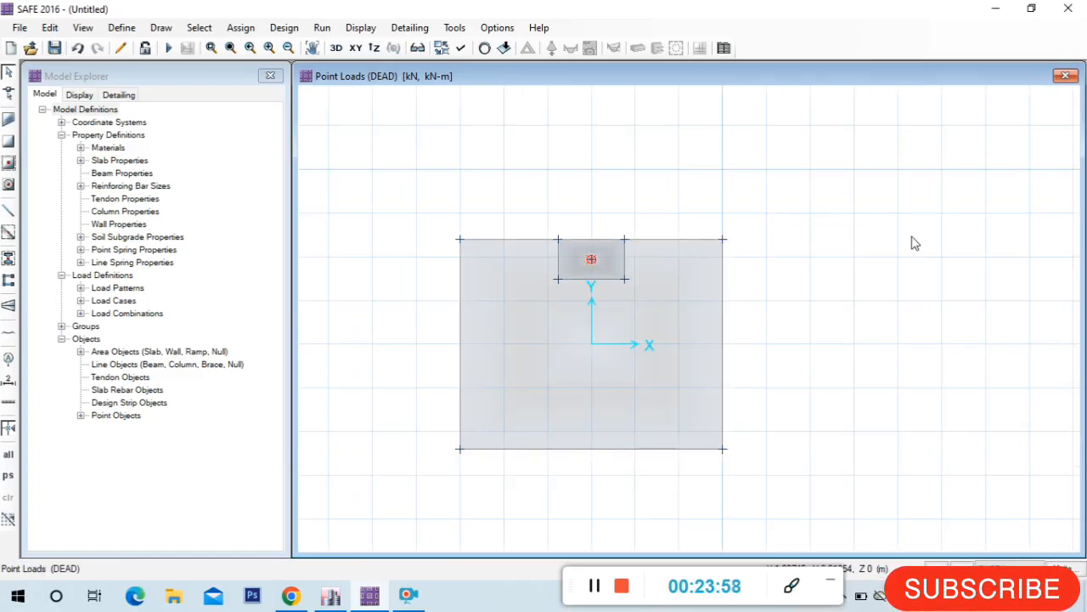
# - Assign the SOIL1 subgrade property to the large footing slab
pyautogui.click(550, 338)
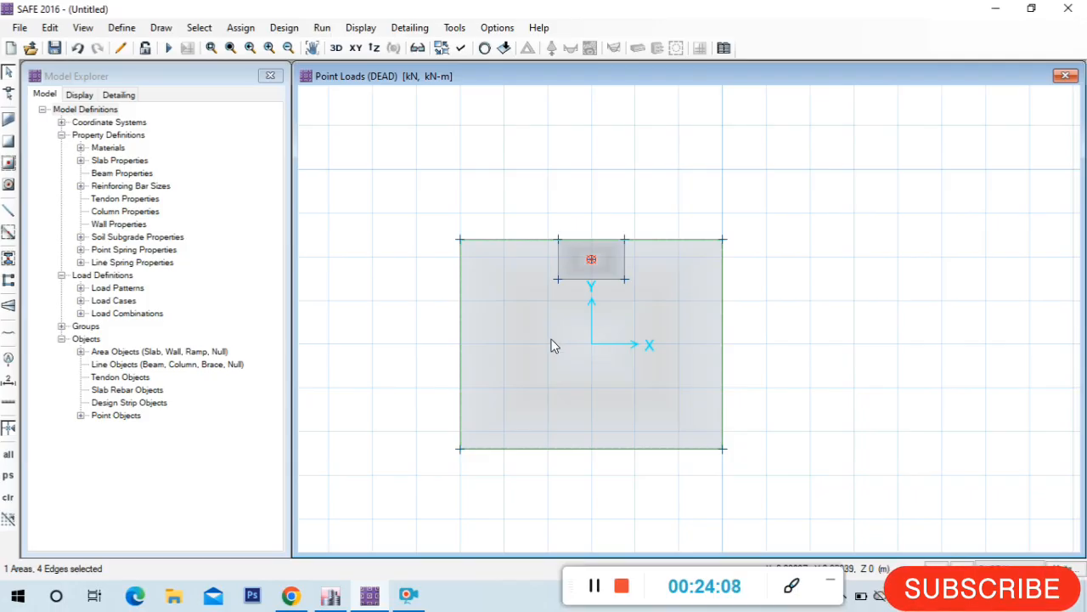
pyautogui.click(241, 28)
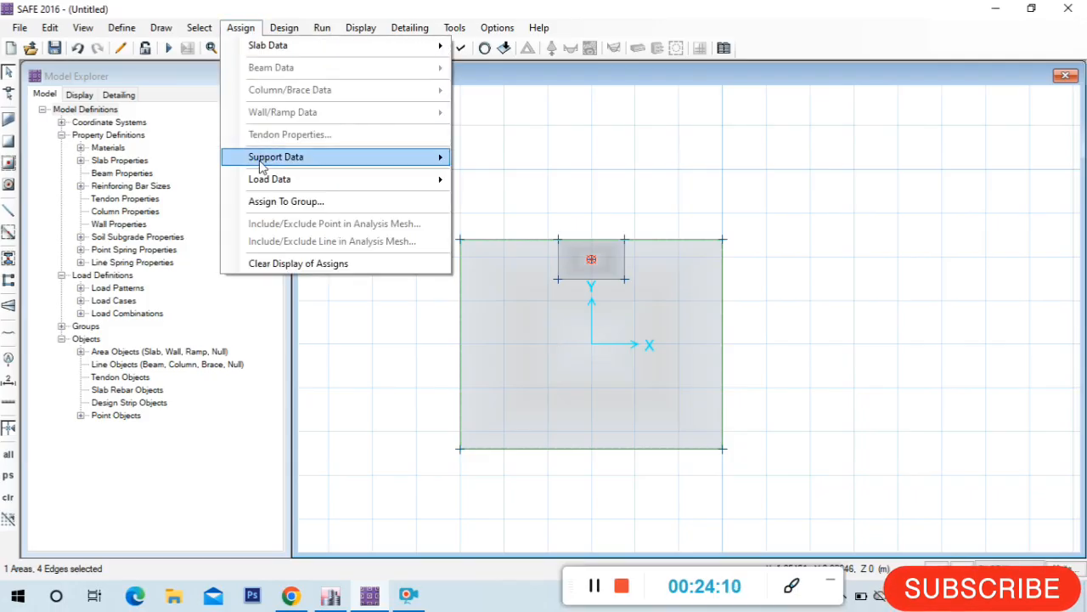
pyautogui.moveTo(293, 180)
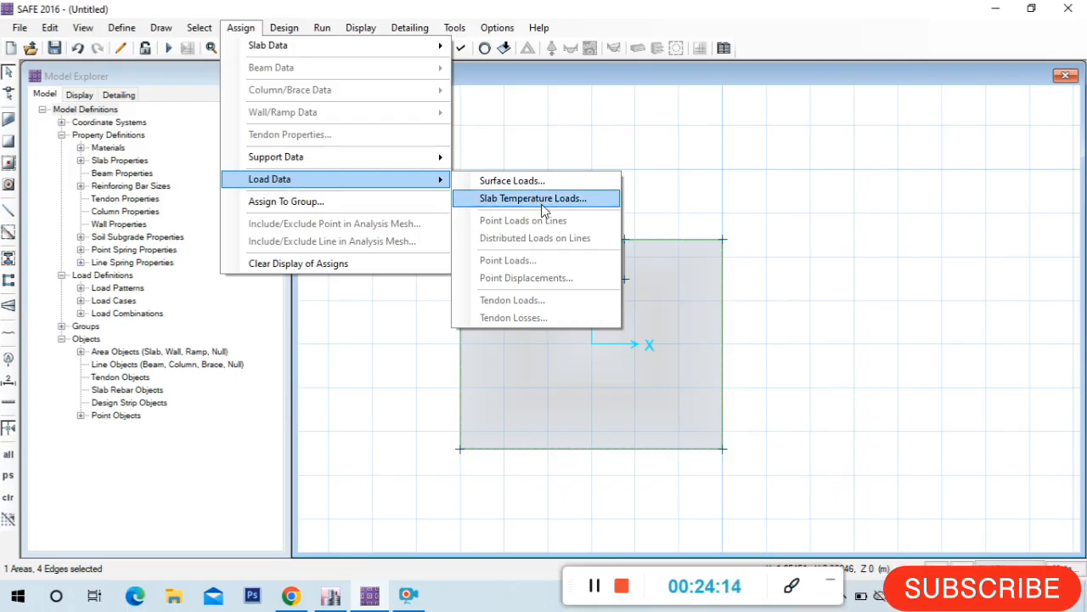
pyautogui.moveTo(281, 161)
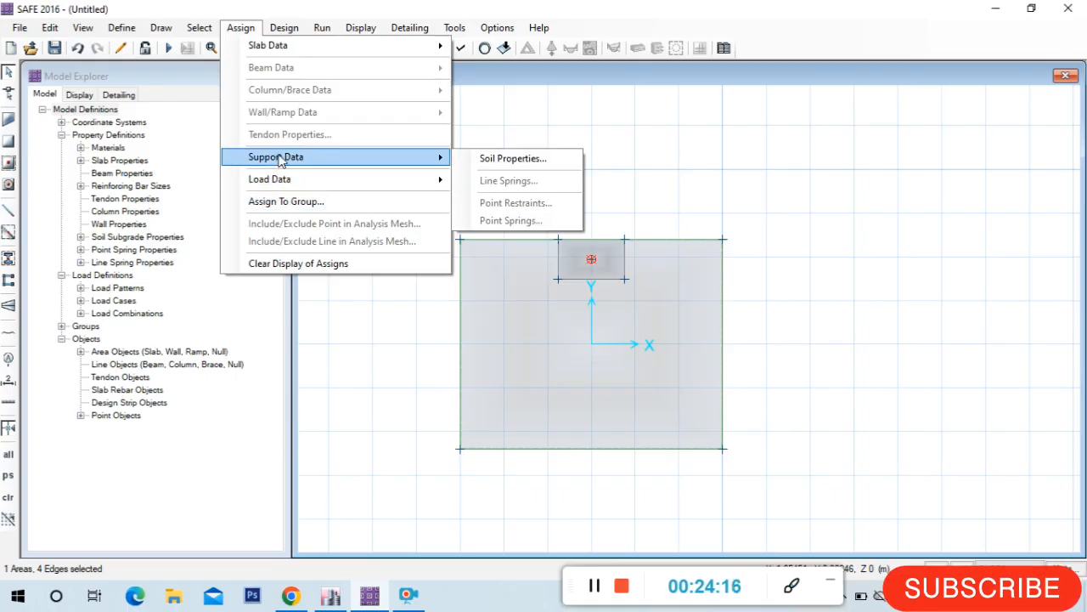
pyautogui.click(515, 159)
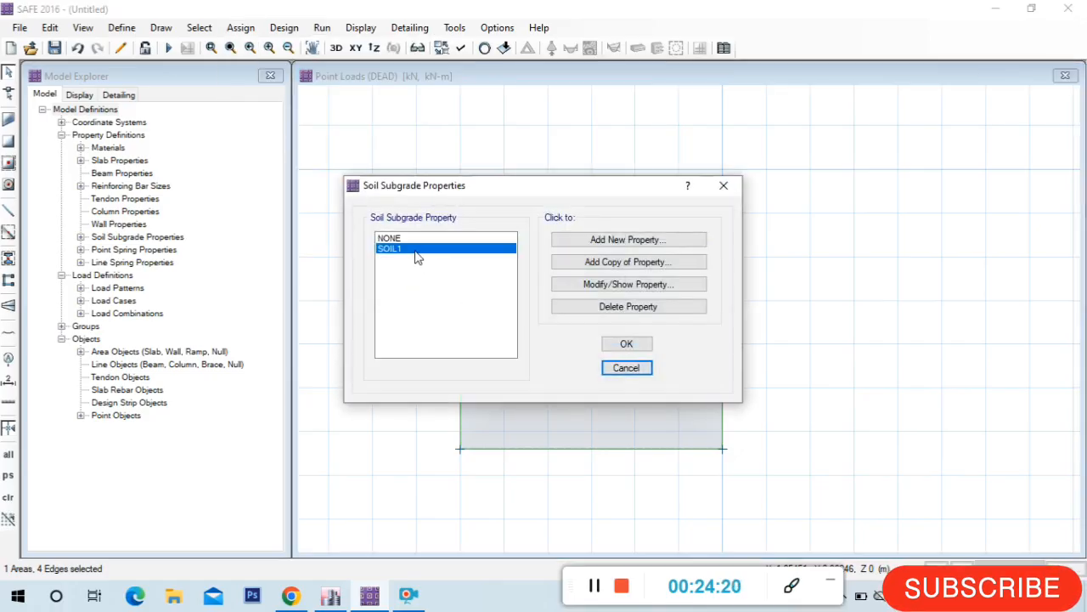
pyautogui.click(626, 344)
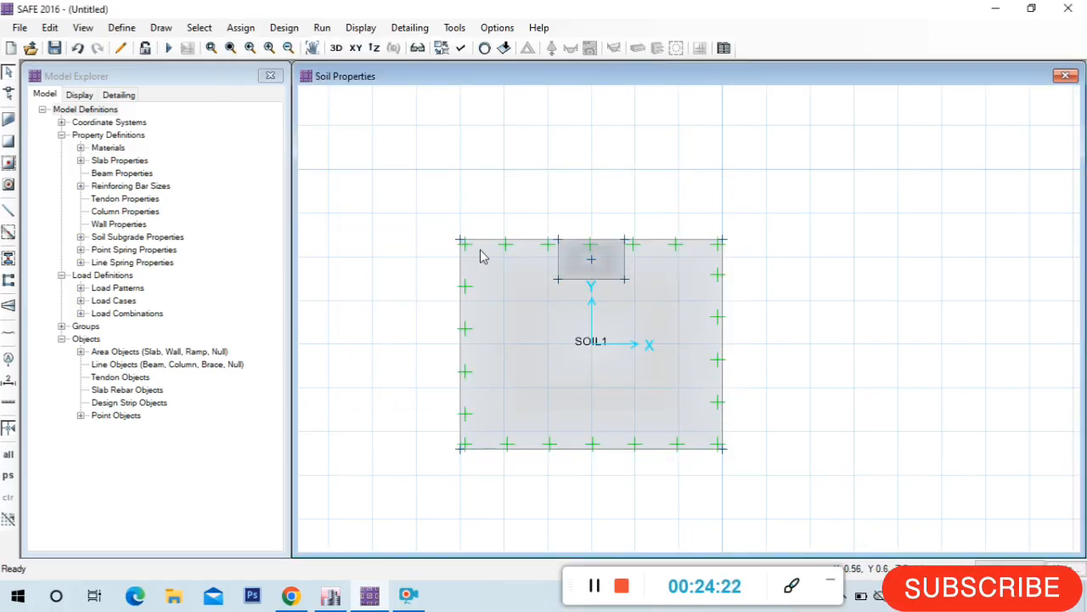
# - Review the footing slab's object information for its assigned slab and soil properties
pyautogui.rightClick(535, 312)
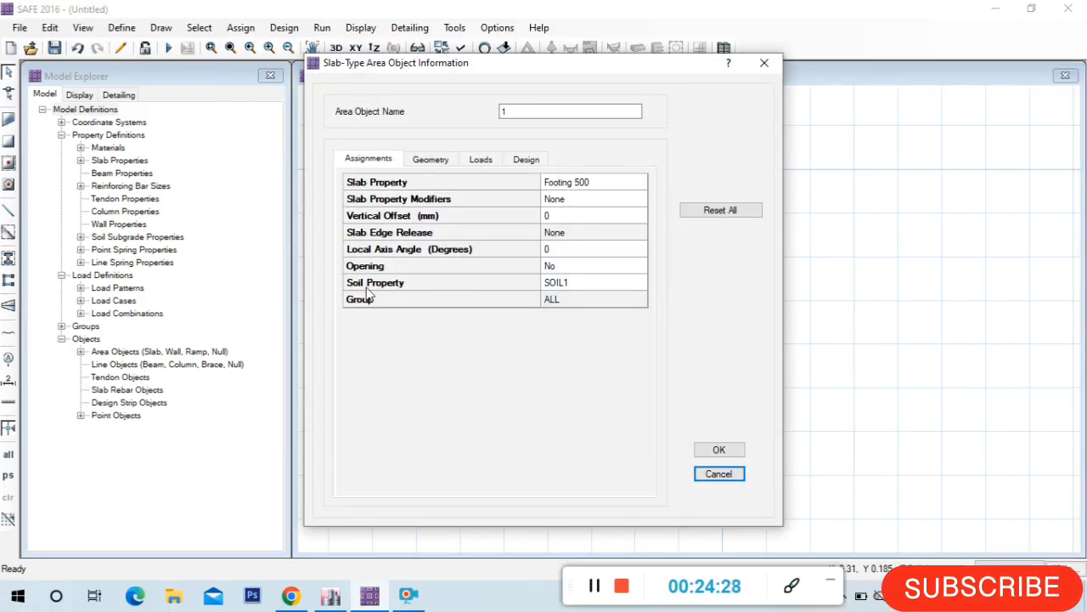
pyautogui.click(764, 63)
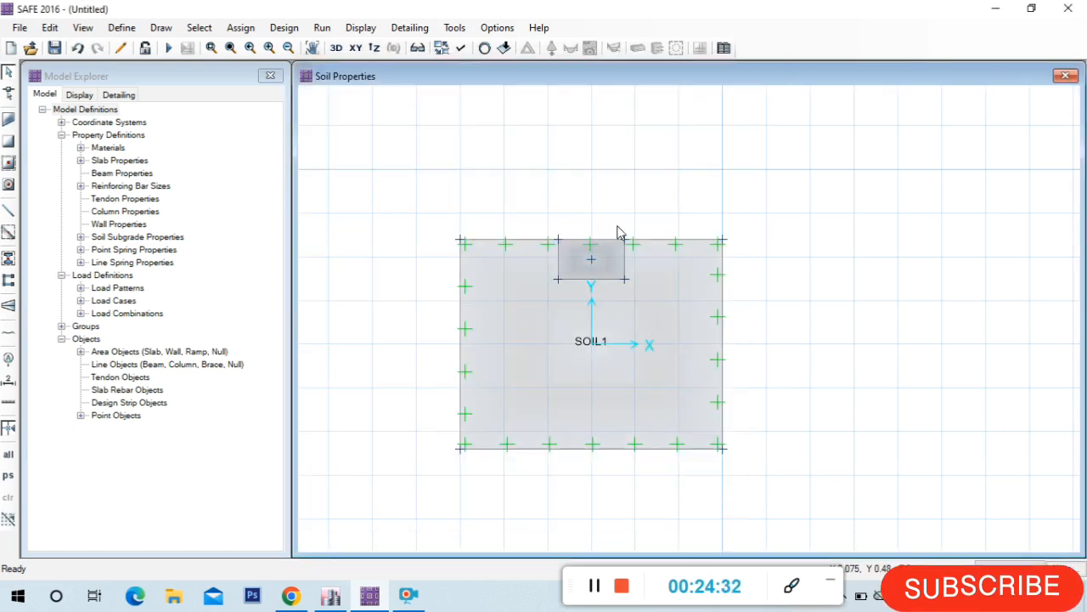
pyautogui.rightClick(585, 386)
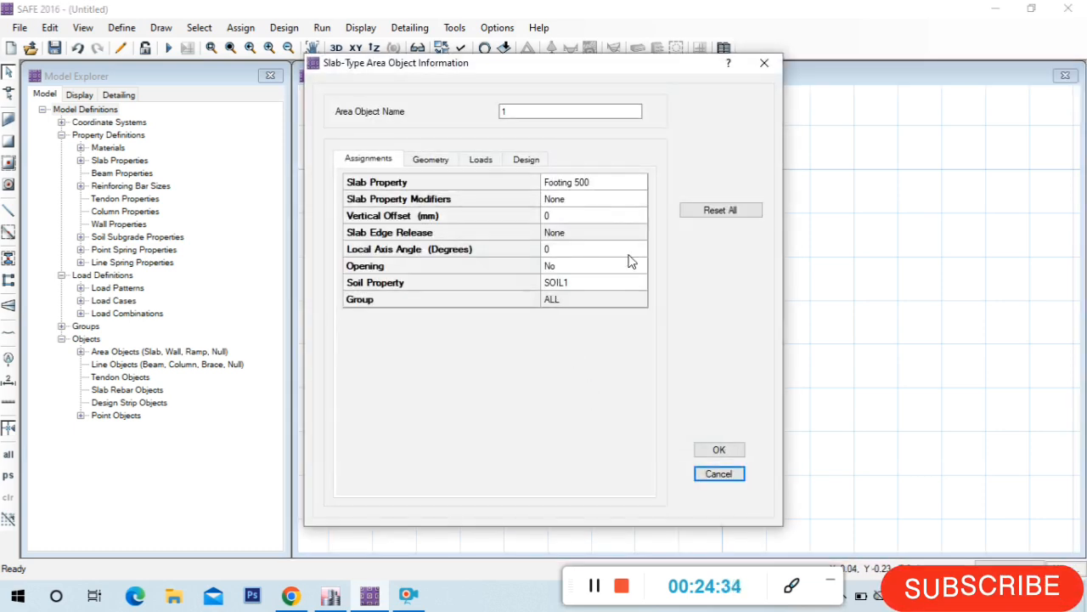
pyautogui.click(753, 70)
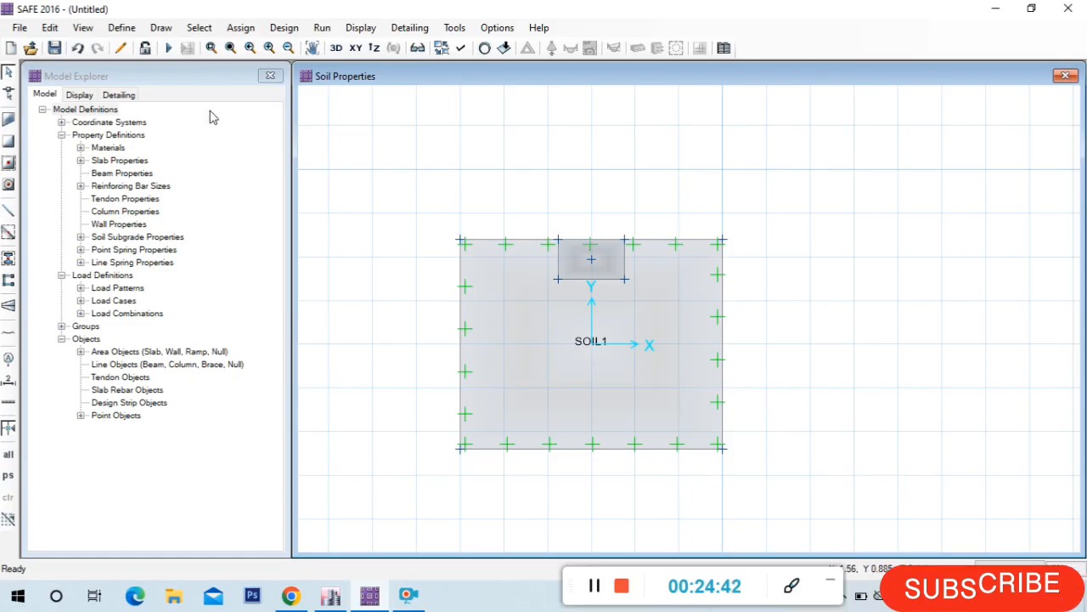
# - Run the analysis, saving the model as Ecentric footing in the Safe\Ploblem-1 folder, and inspect the DEAD displacements on the footing
pyautogui.click(169, 50)
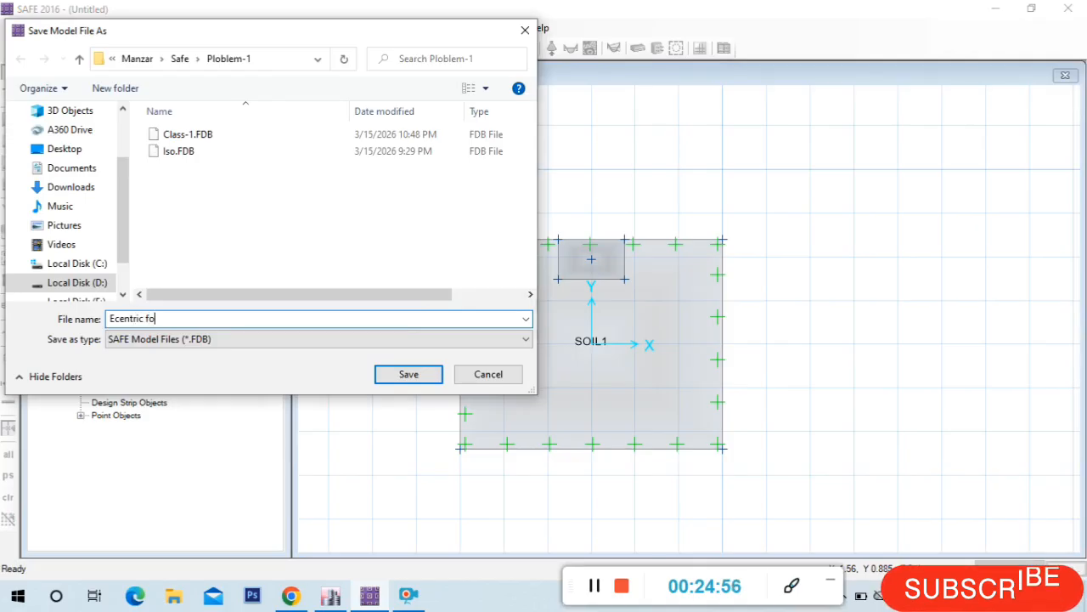
pyautogui.write('g')
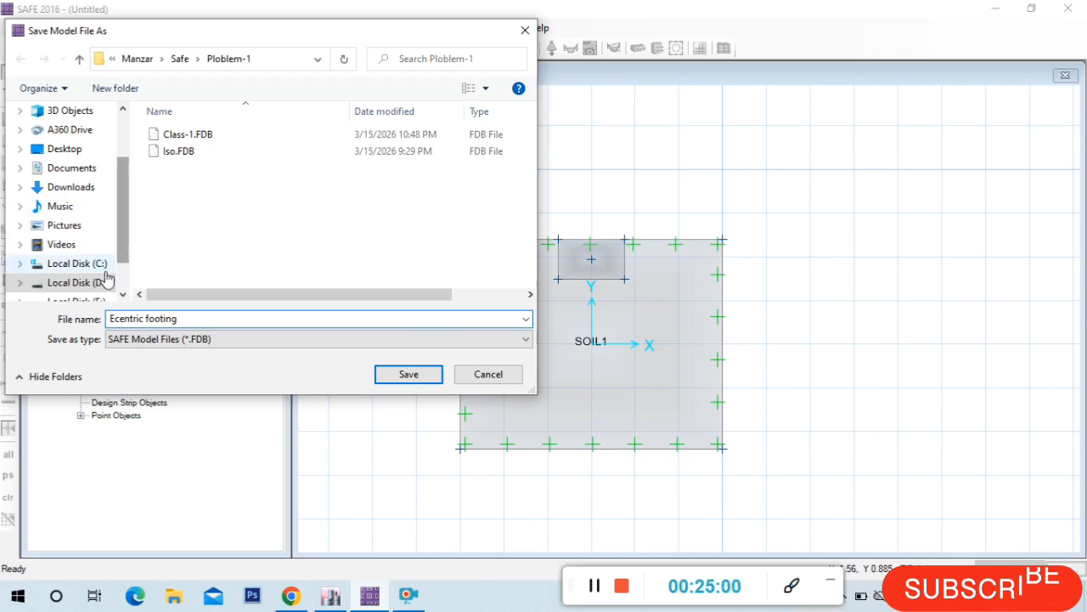
pyautogui.click(77, 282)
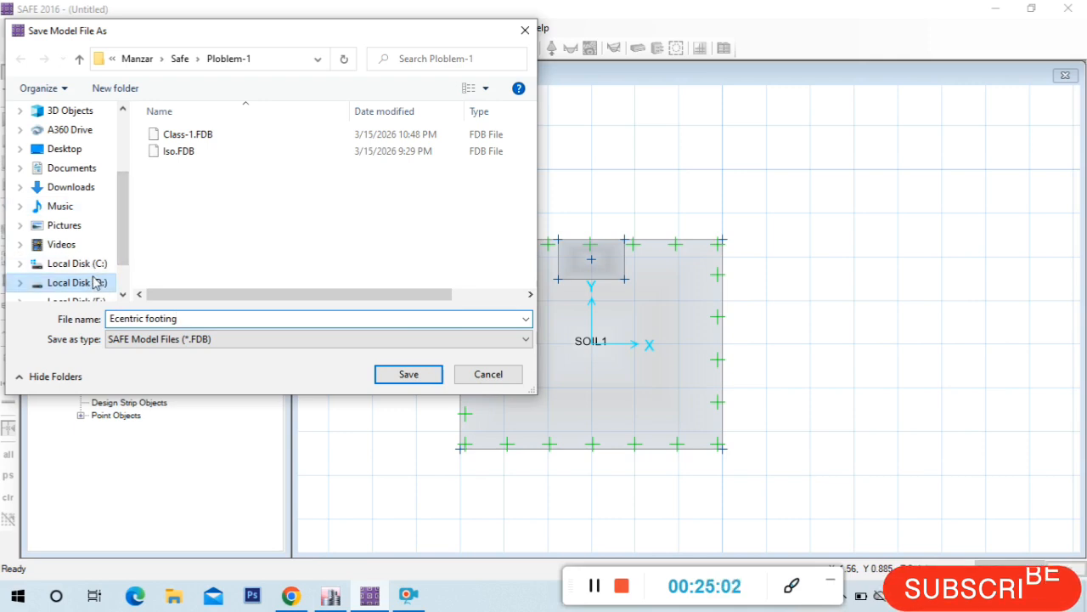
pyautogui.click(213, 144)
pyautogui.doubleClick(214, 142)
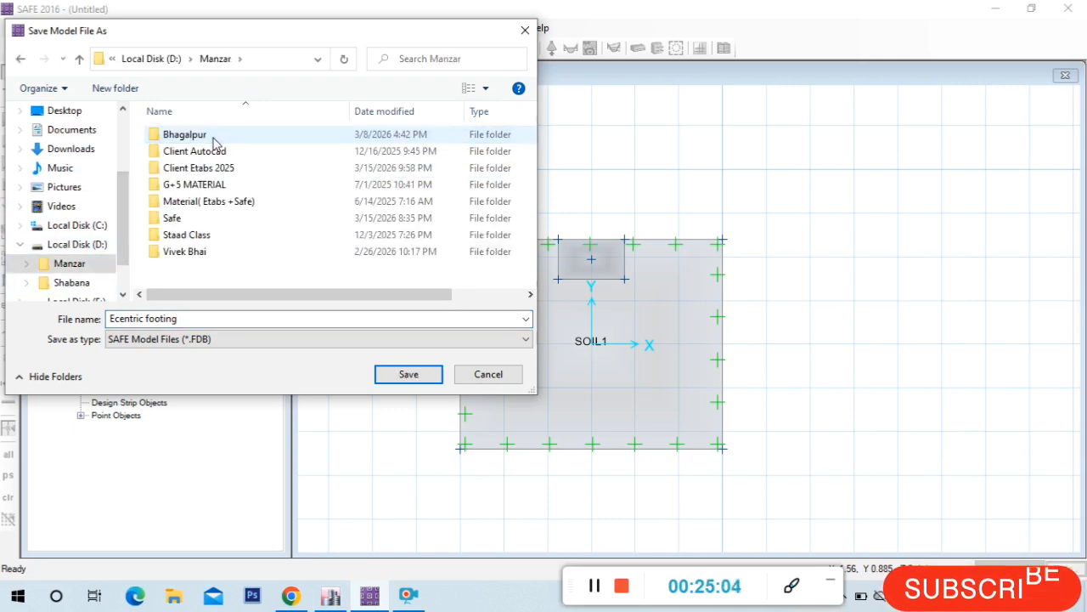
pyautogui.doubleClick(191, 220)
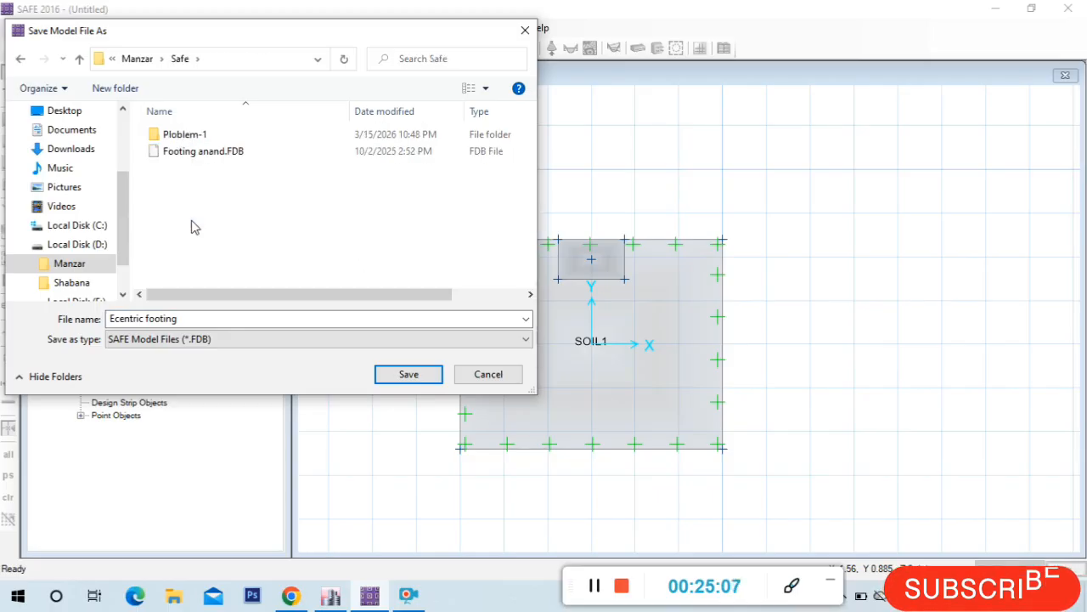
pyautogui.doubleClick(228, 140)
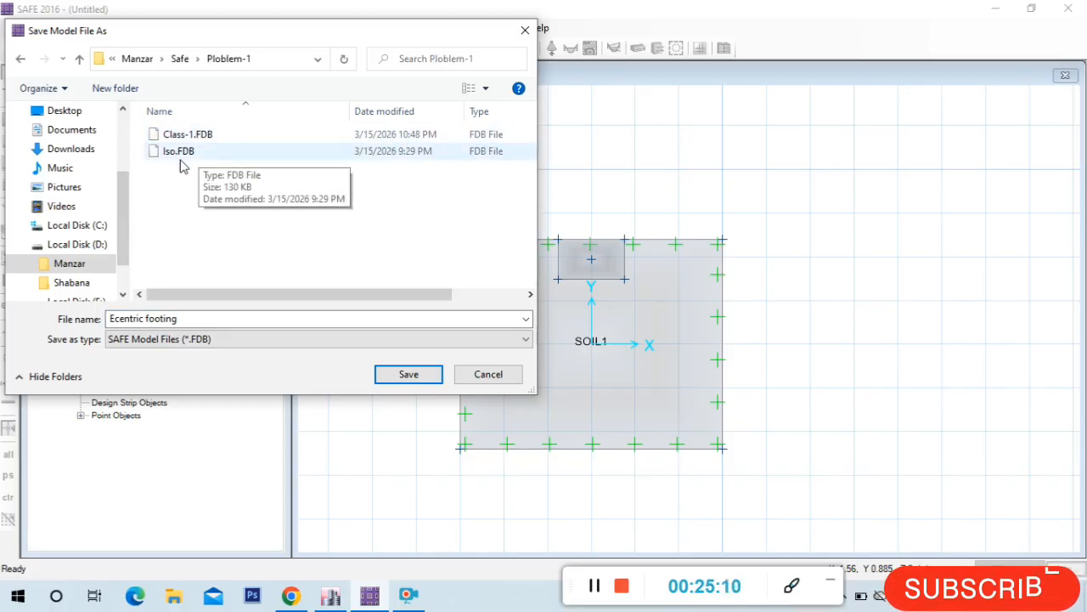
pyautogui.click(405, 375)
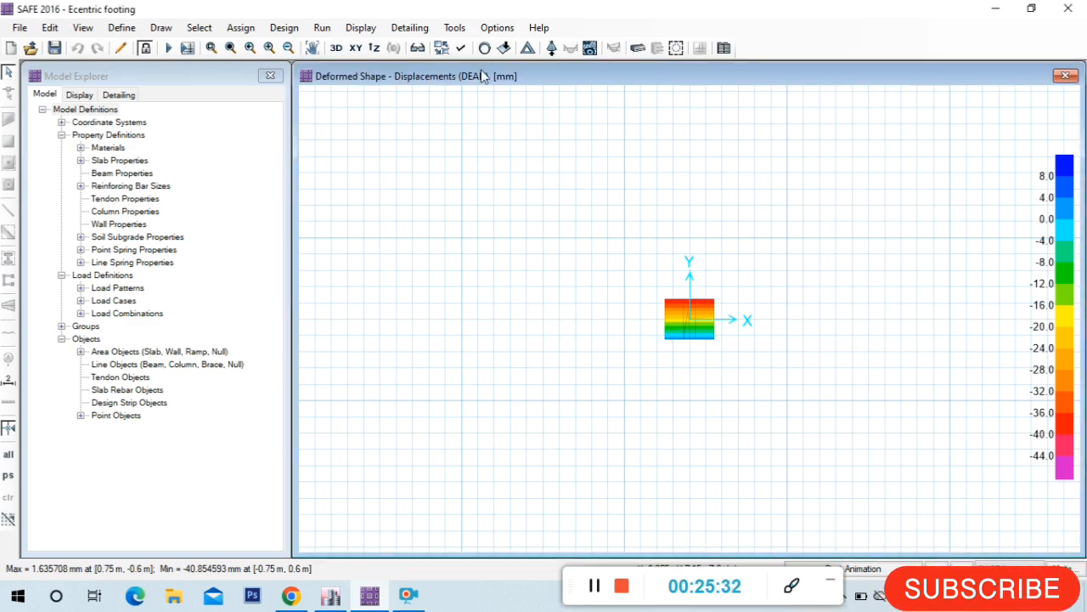
pyautogui.click(695, 313)
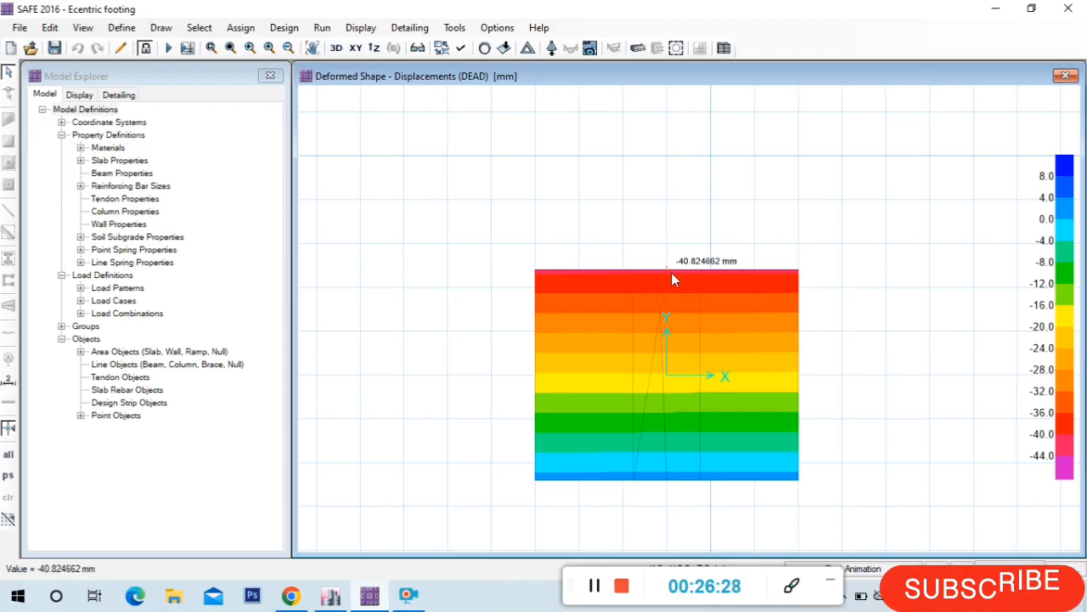
pyautogui.click(551, 49)
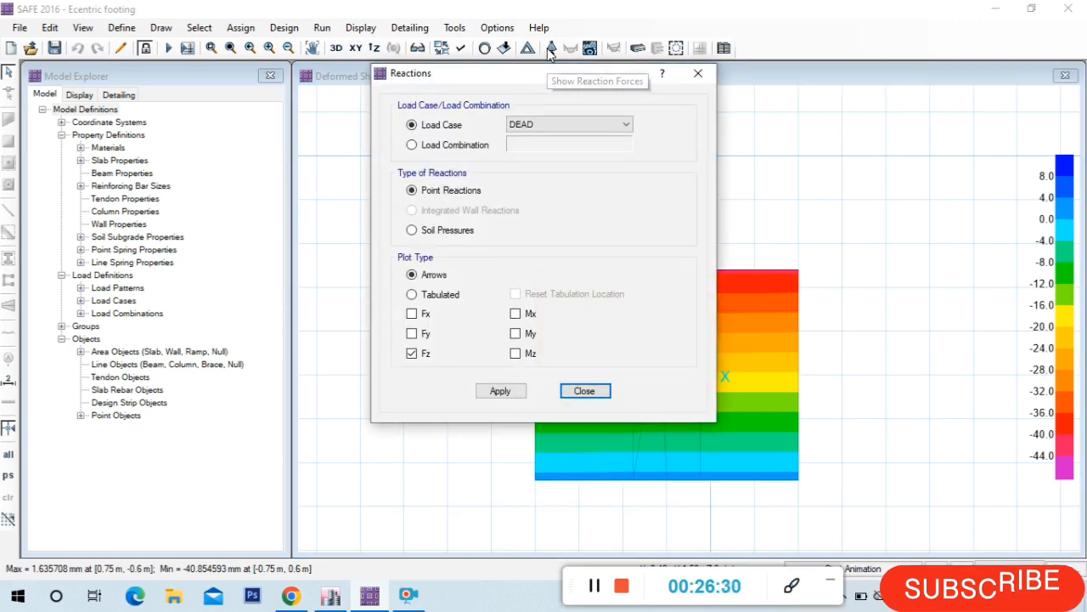
pyautogui.click(433, 146)
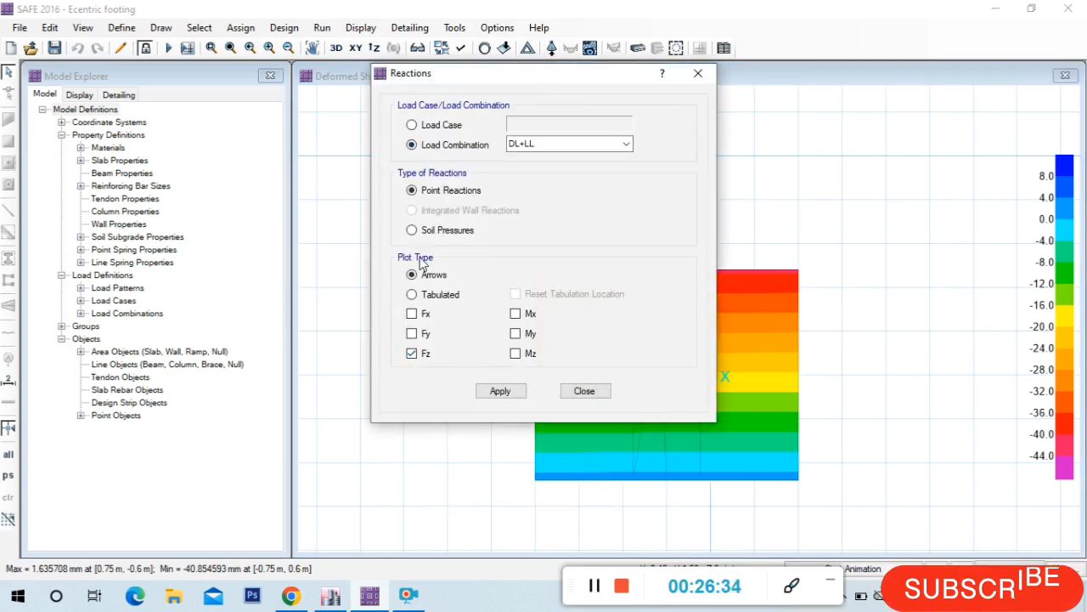
pyautogui.click(414, 230)
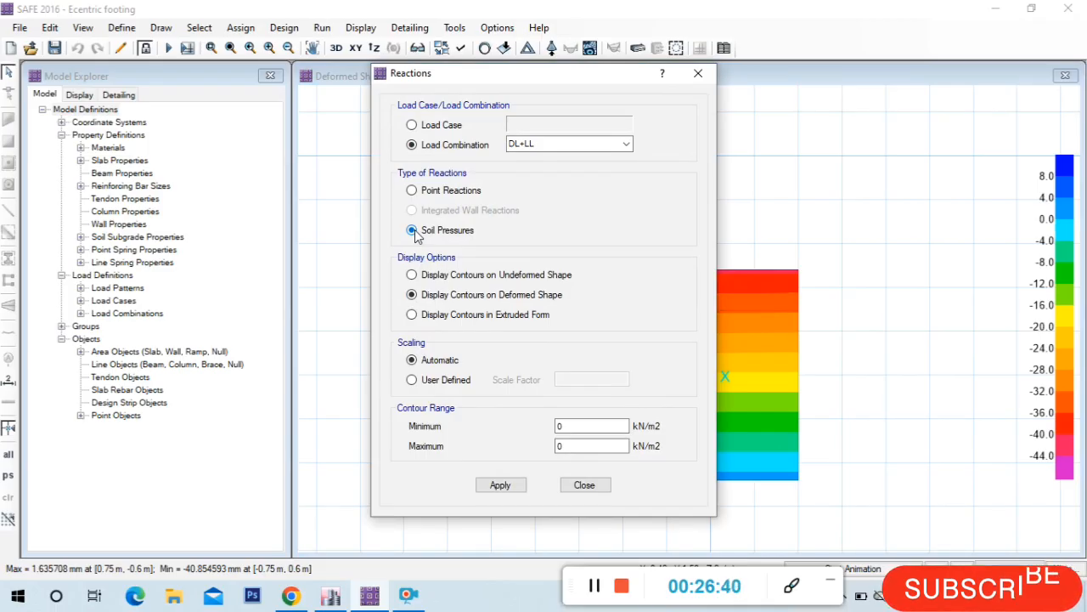
pyautogui.click(697, 75)
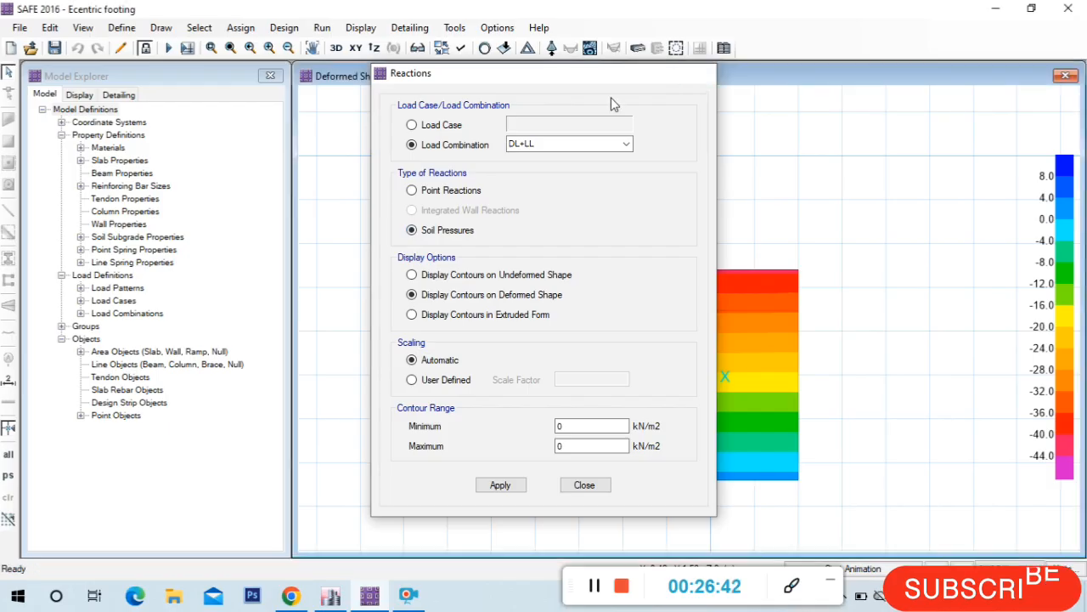
# - Display the deformed shape for the DL+LL combination with contours and inspect the displacements across the footing
pyautogui.click(528, 49)
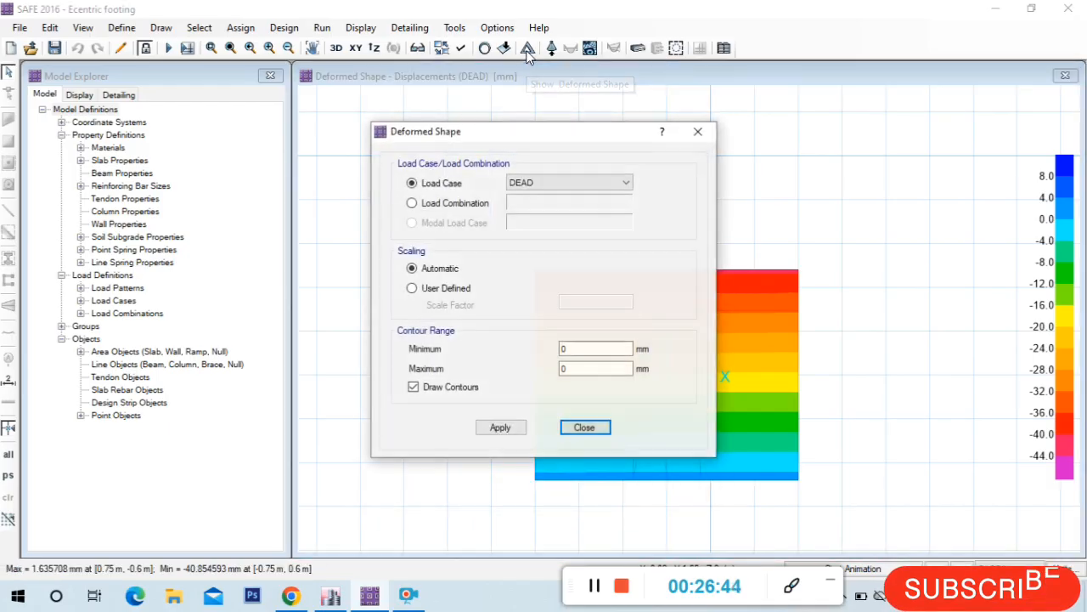
pyautogui.click(441, 207)
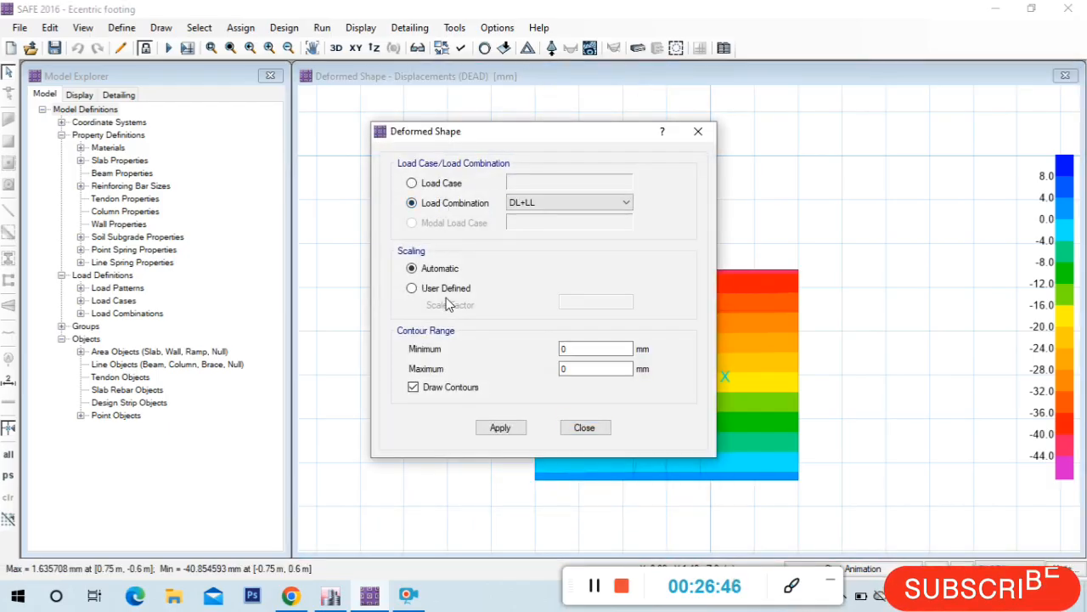
pyautogui.click(502, 428)
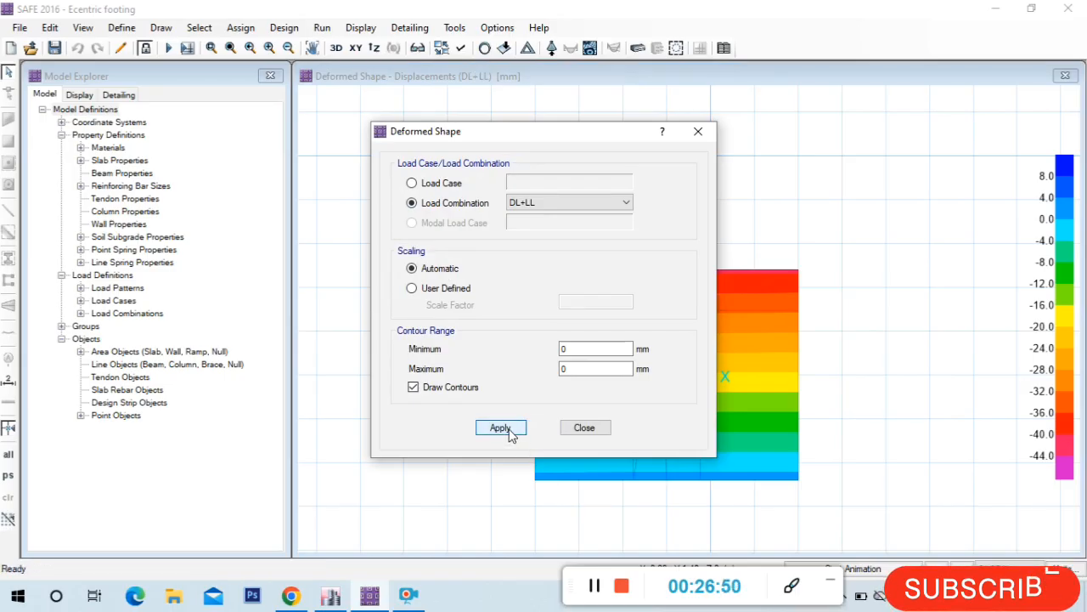
pyautogui.click(500, 427)
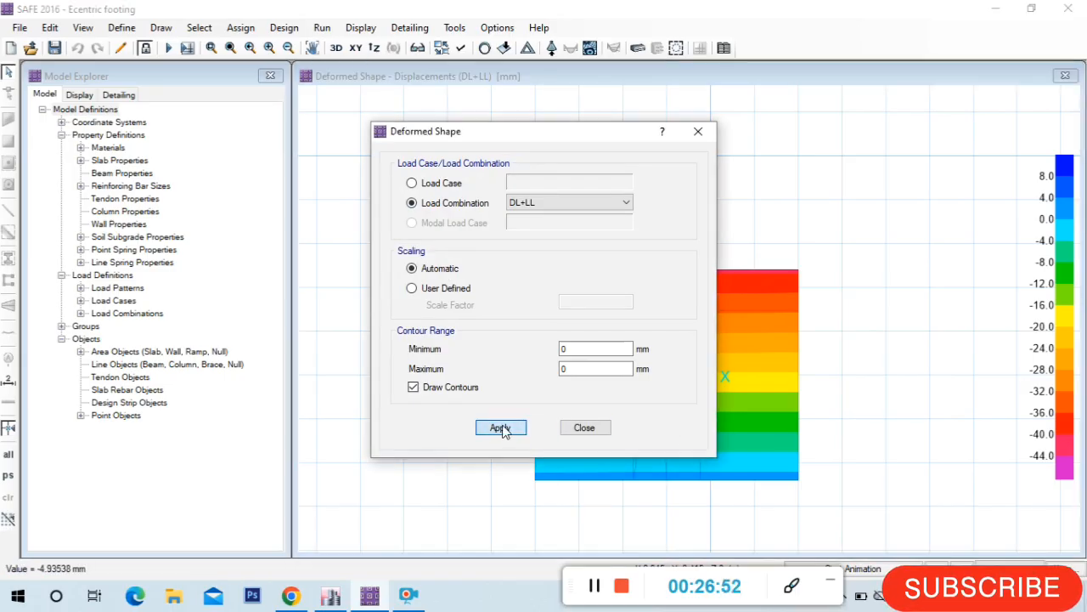
pyautogui.click(595, 429)
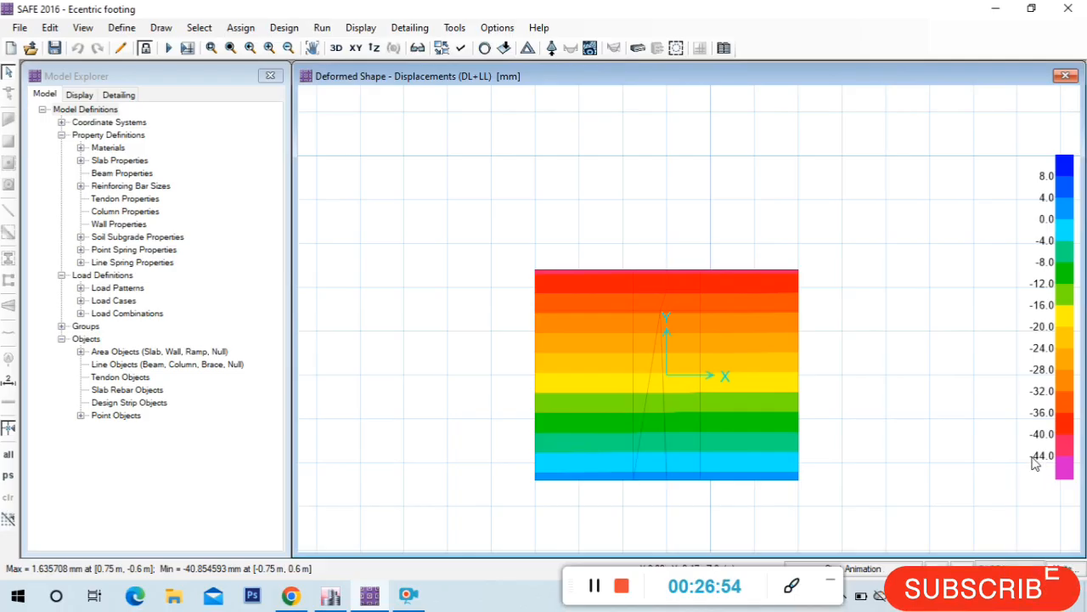
pyautogui.moveTo(544, 337)
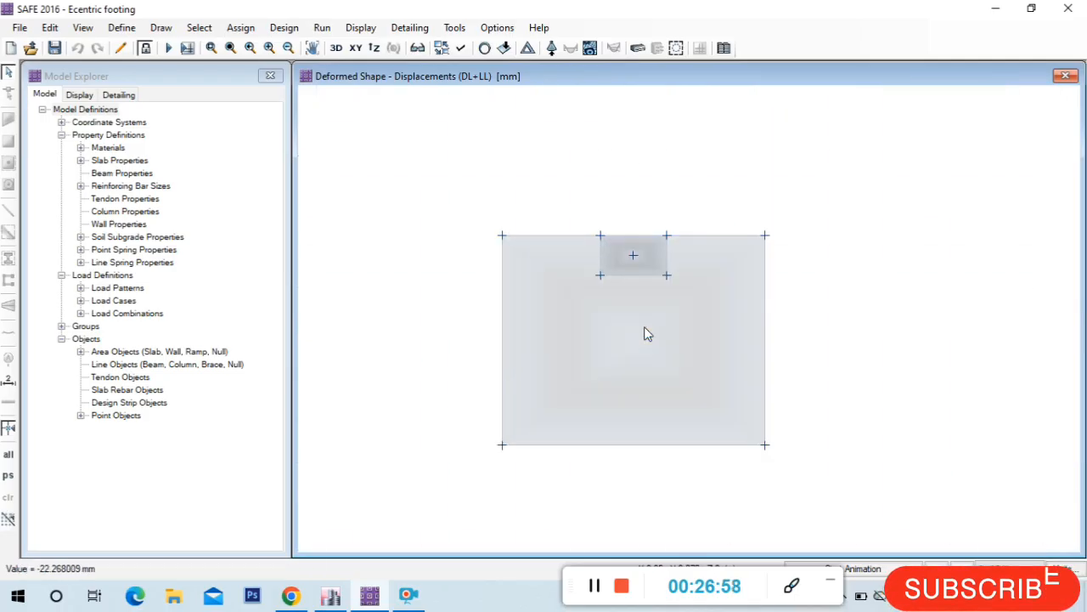
pyautogui.moveTo(512, 323)
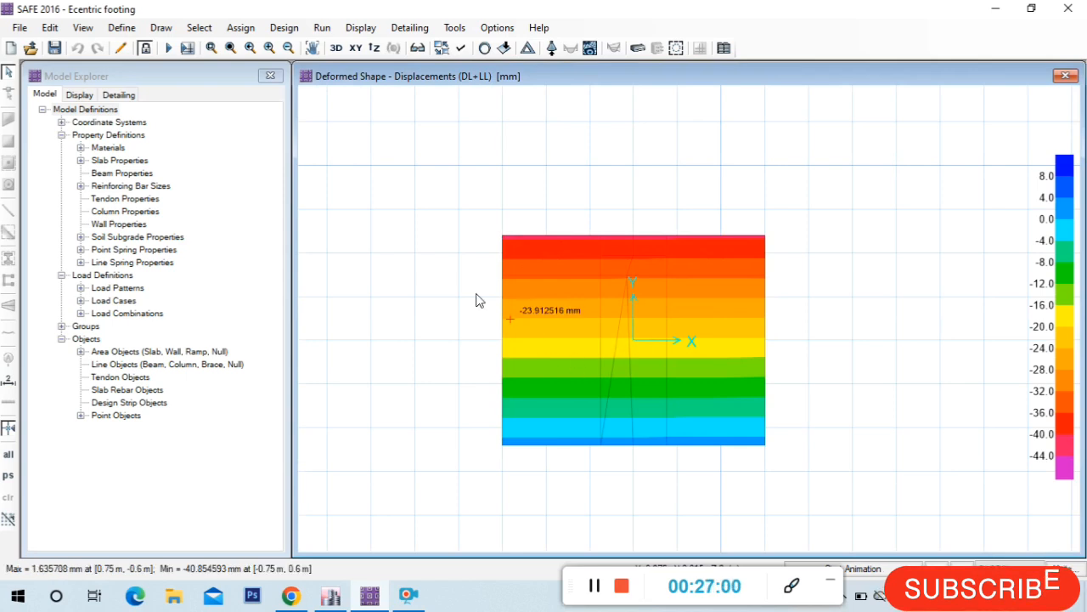
# - Unlock the analysed model for editing
pyautogui.click(149, 51)
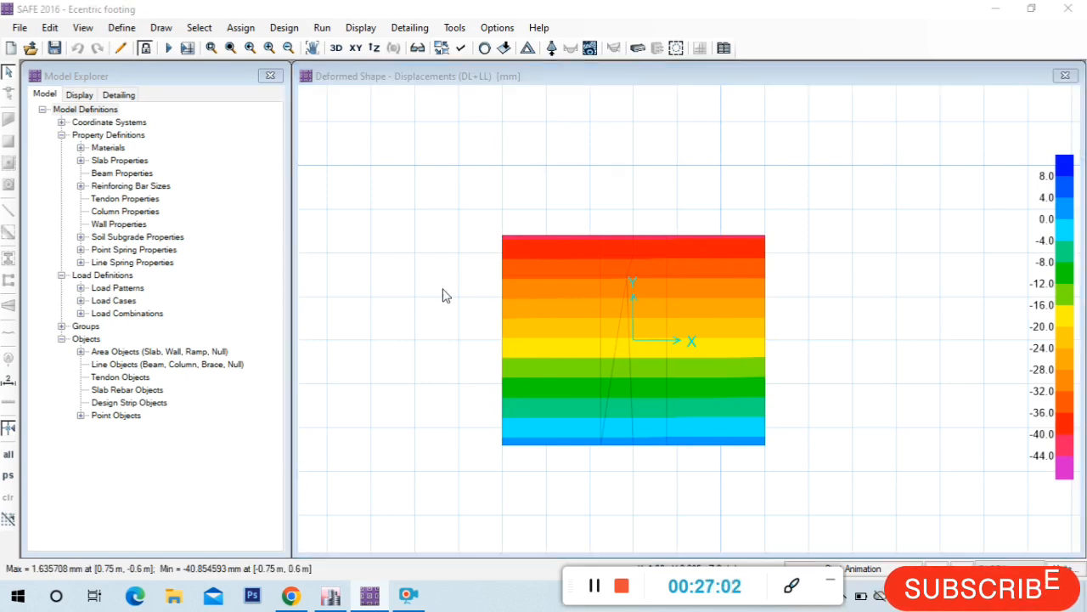
pyautogui.click(582, 355)
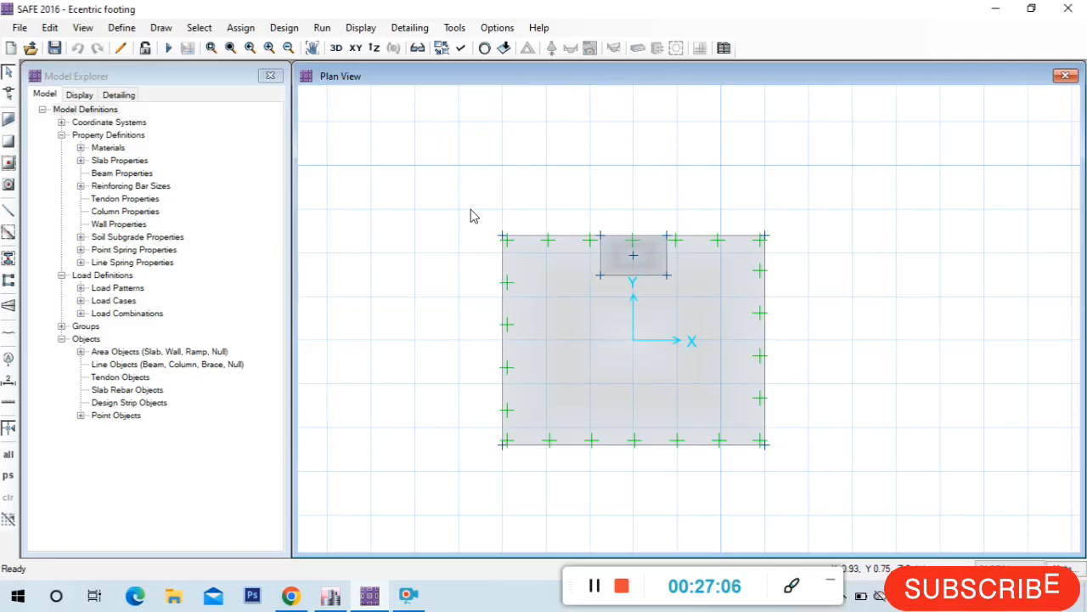
# - Try to shift the footing's two left corner points by replicating them with dx -0.5 m and deleting the originals
pyautogui.moveTo(470, 210); pyautogui.dragTo(523, 474)
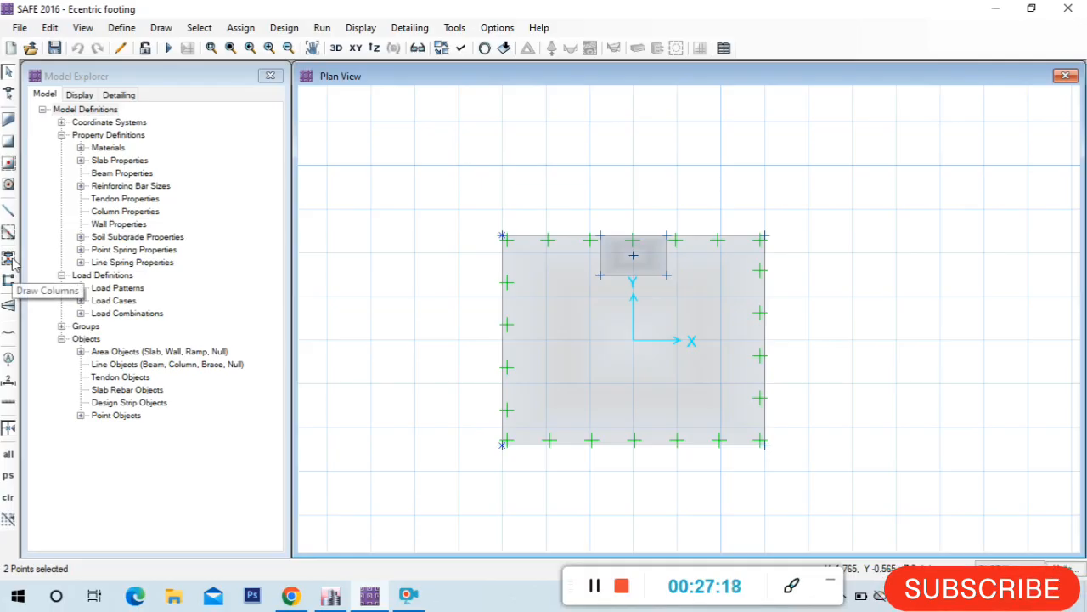
pyautogui.click(56, 31)
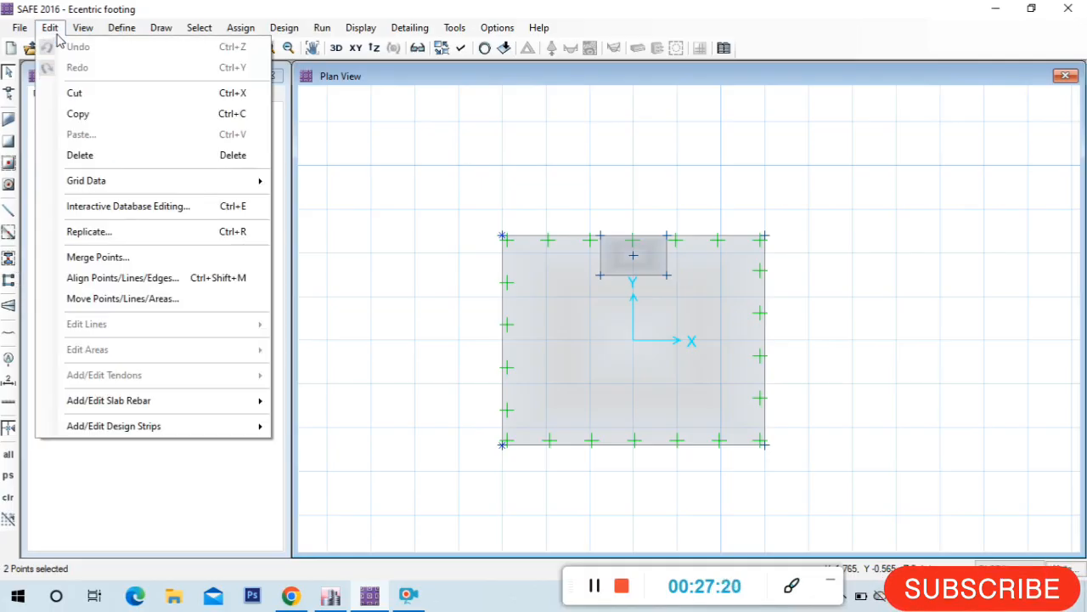
pyautogui.click(109, 239)
pyautogui.moveTo(497, 162); pyautogui.dragTo(791, 139)
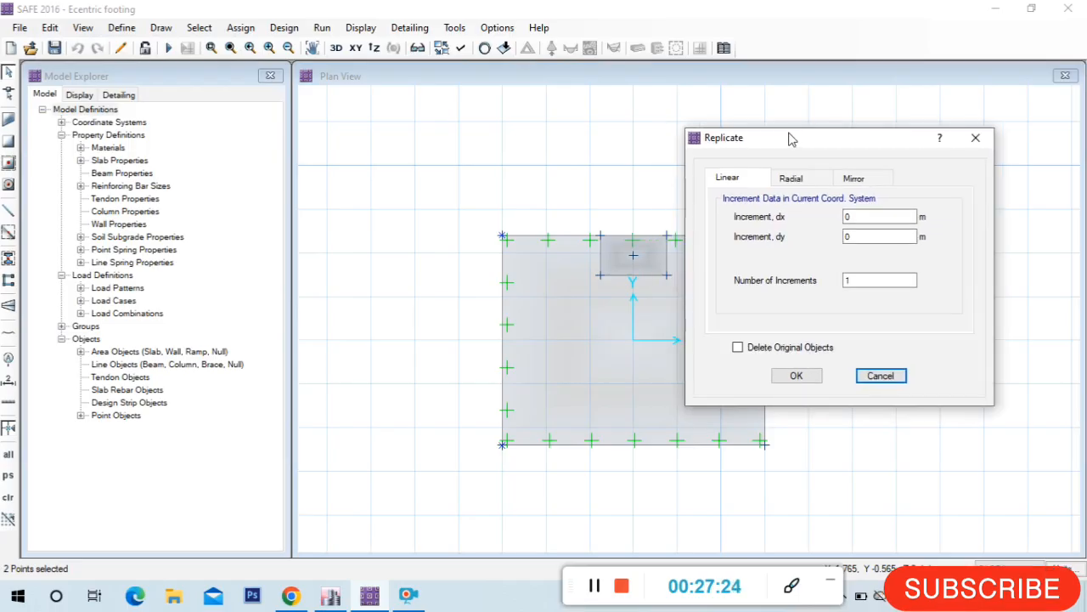
pyautogui.doubleClick(872, 217)
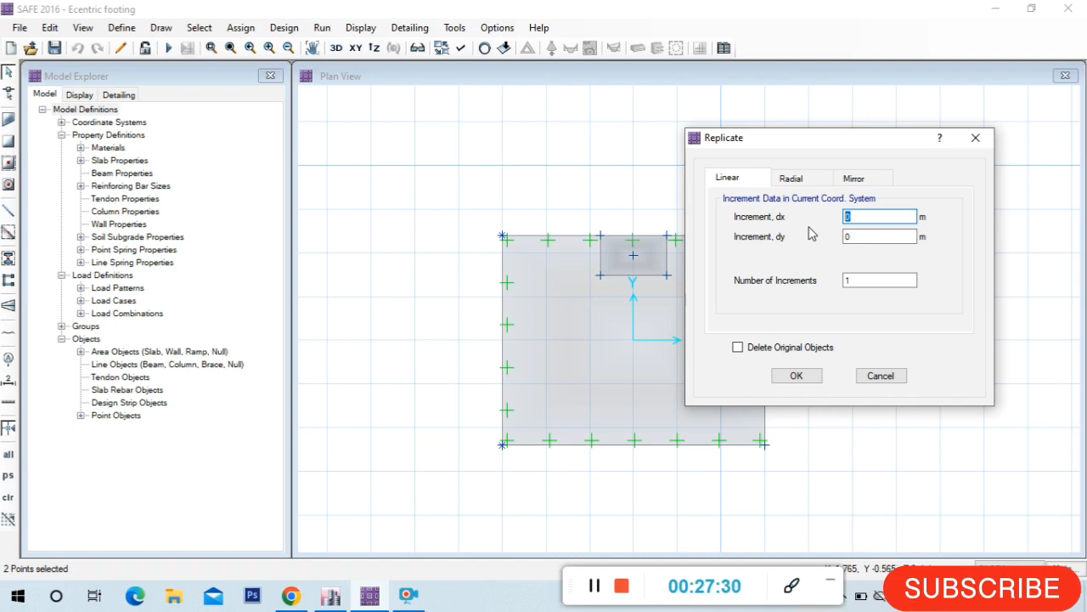
pyautogui.write('-0.5')
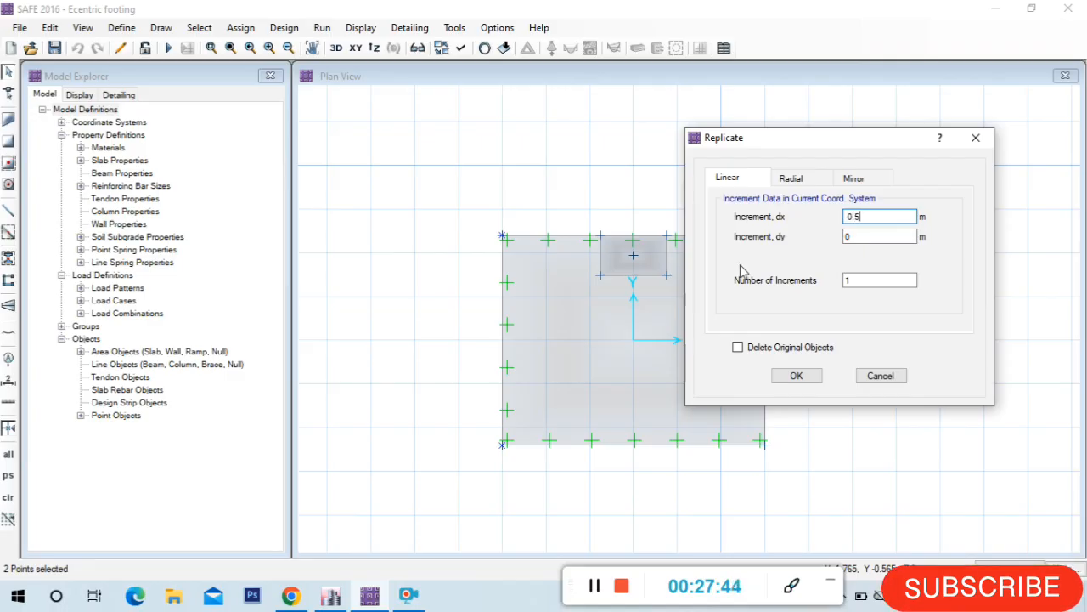
pyautogui.click(762, 355)
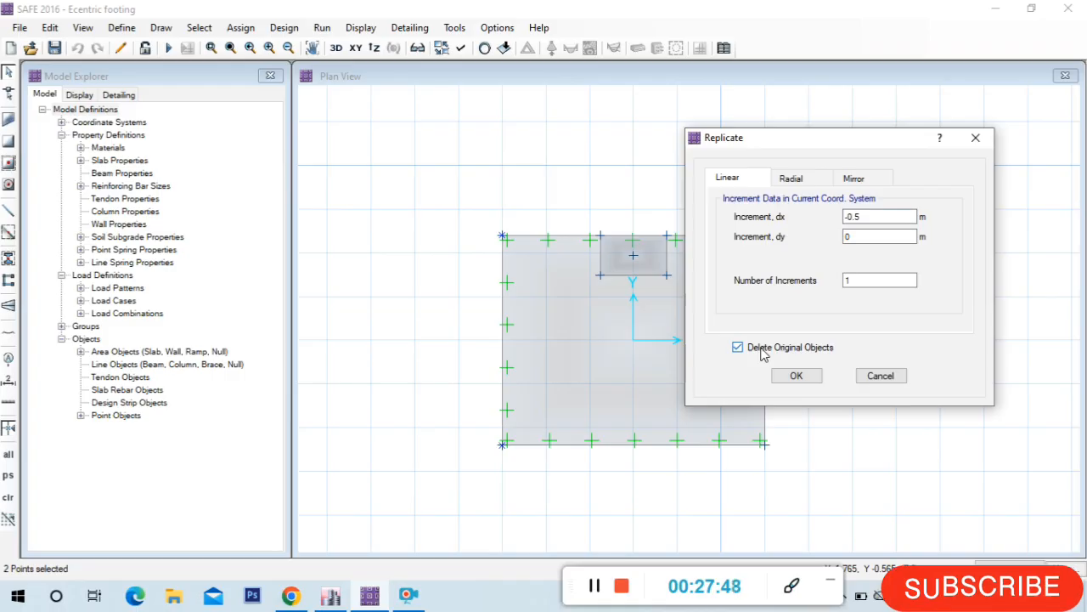
pyautogui.click(795, 376)
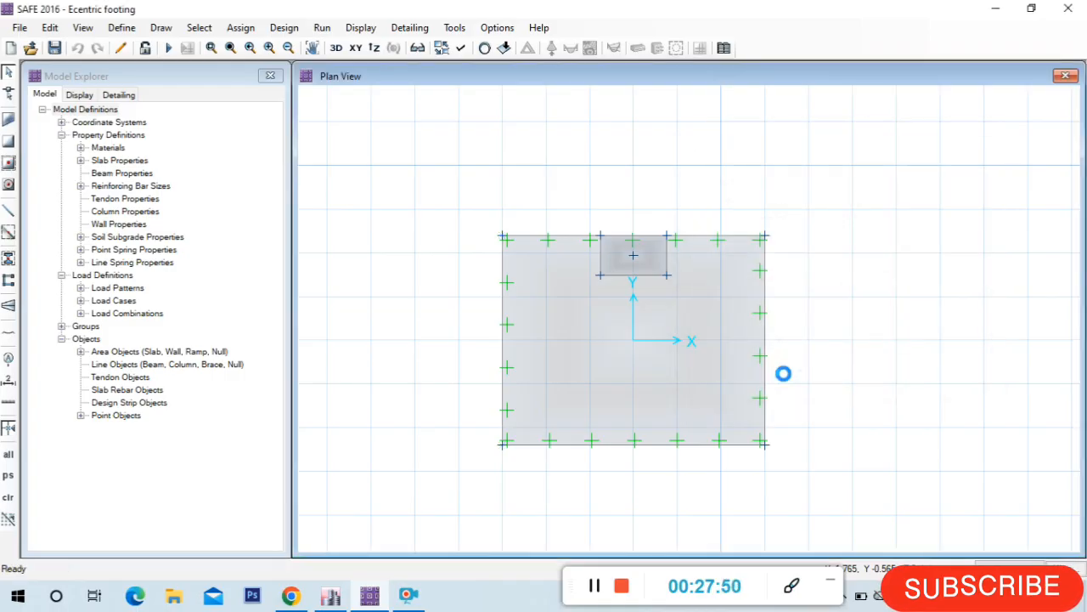
pyautogui.scroll(3, 701, 330)
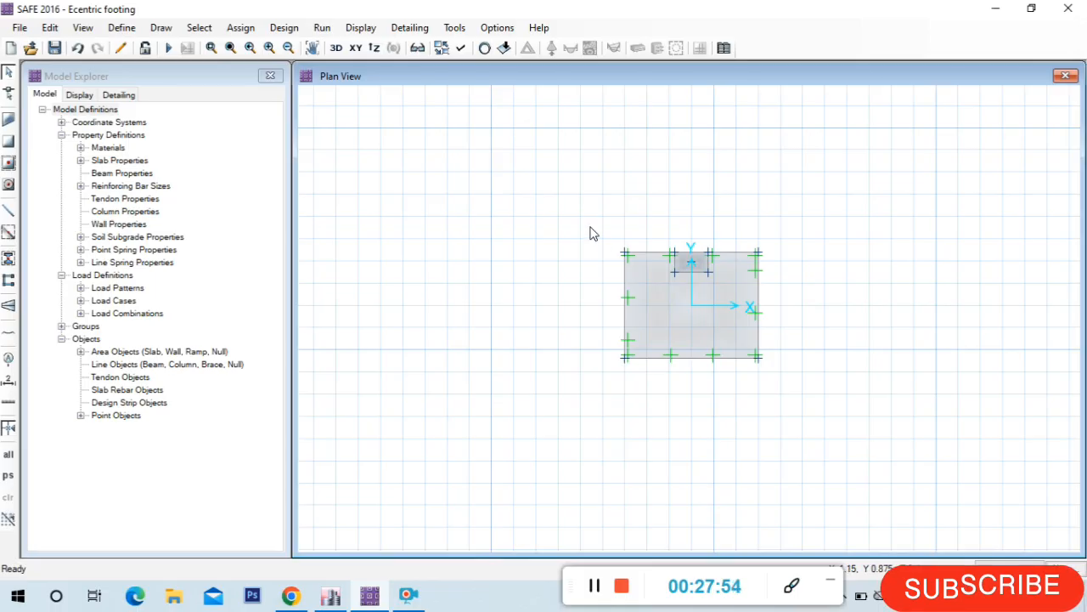
pyautogui.moveTo(593, 228); pyautogui.dragTo(652, 389)
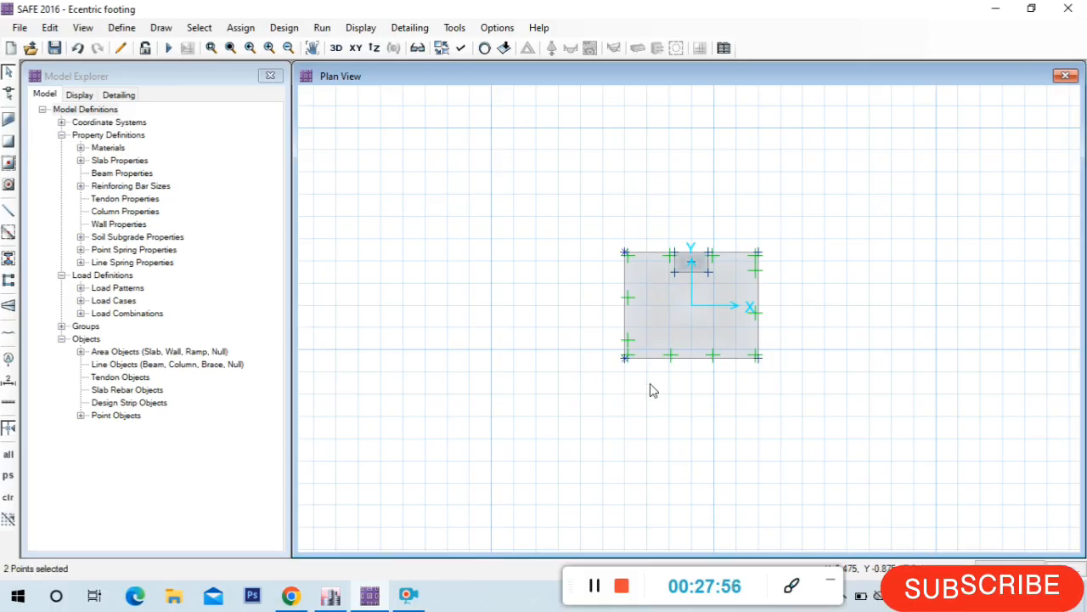
pyautogui.scroll(2, 695, 295)
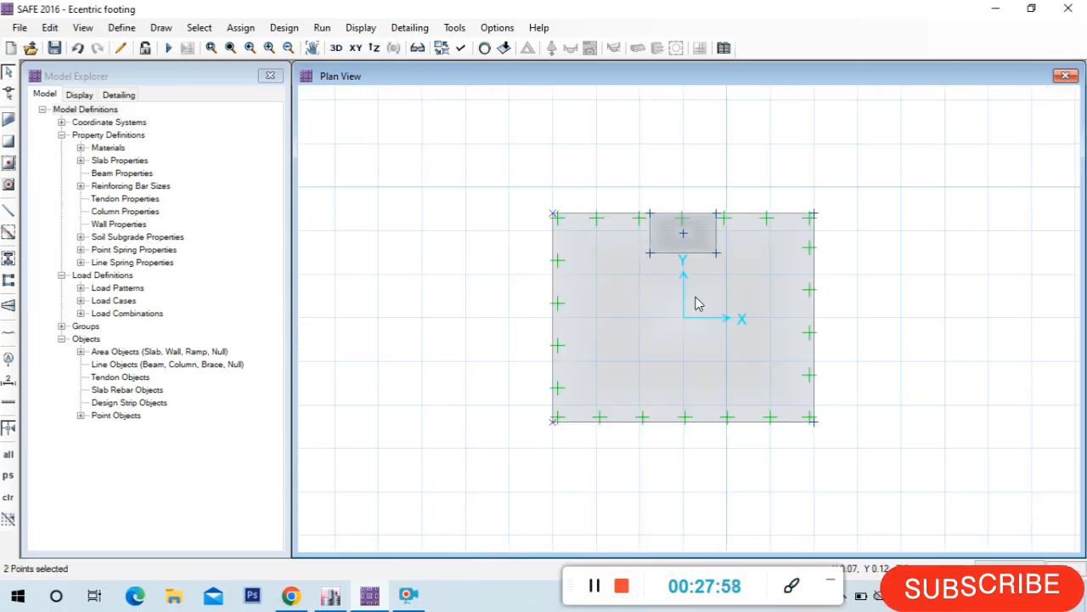
pyautogui.press('Escape')
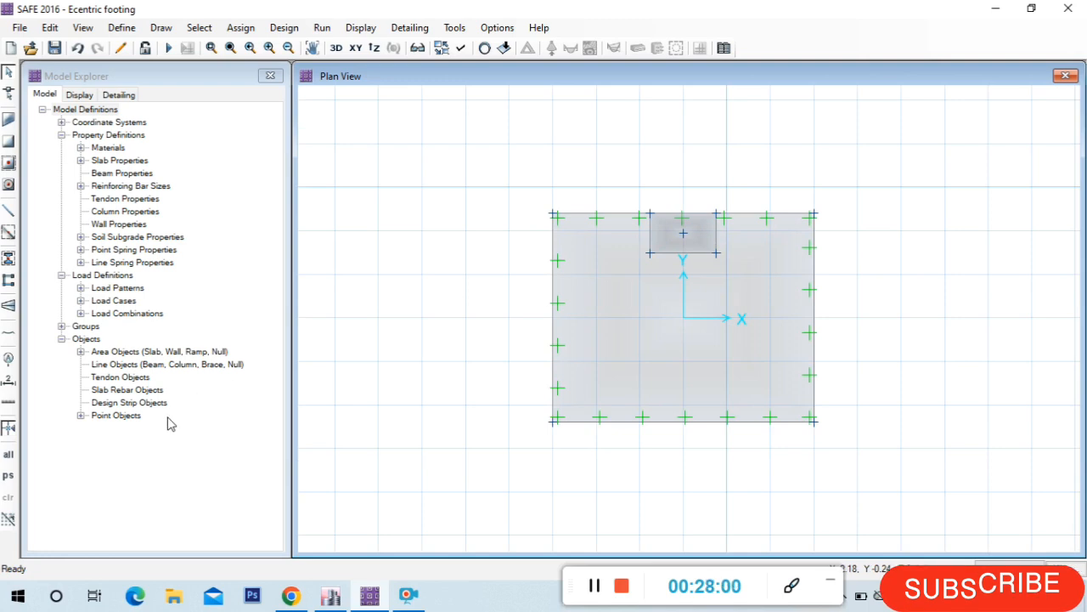
# - Measure the distances from the column's two upper corners to the footing's adjacent upper corners along the top edge
pyautogui.click(8, 379)
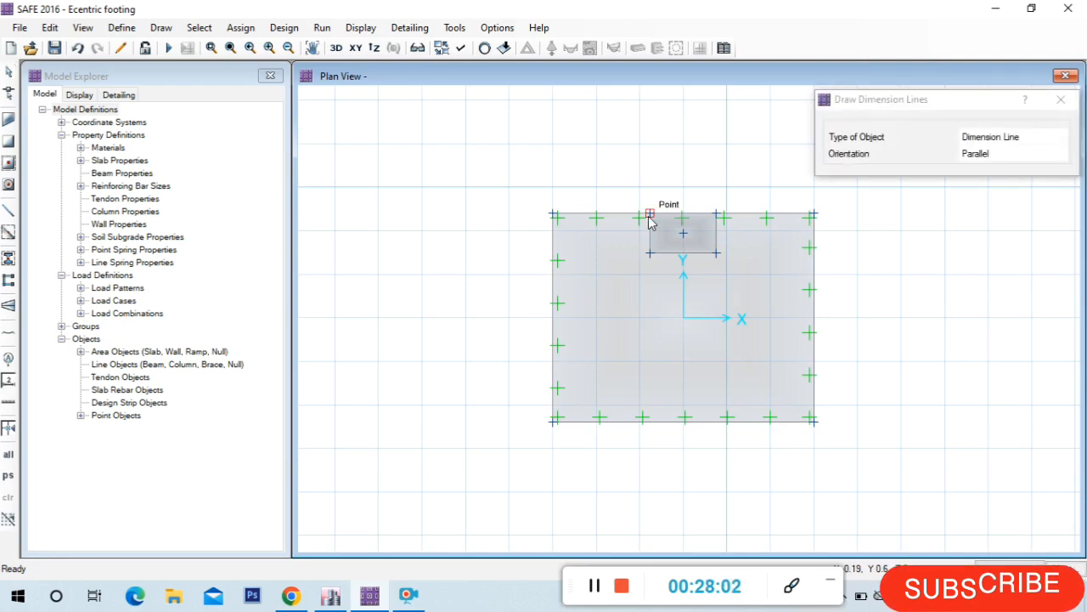
pyautogui.click(649, 217)
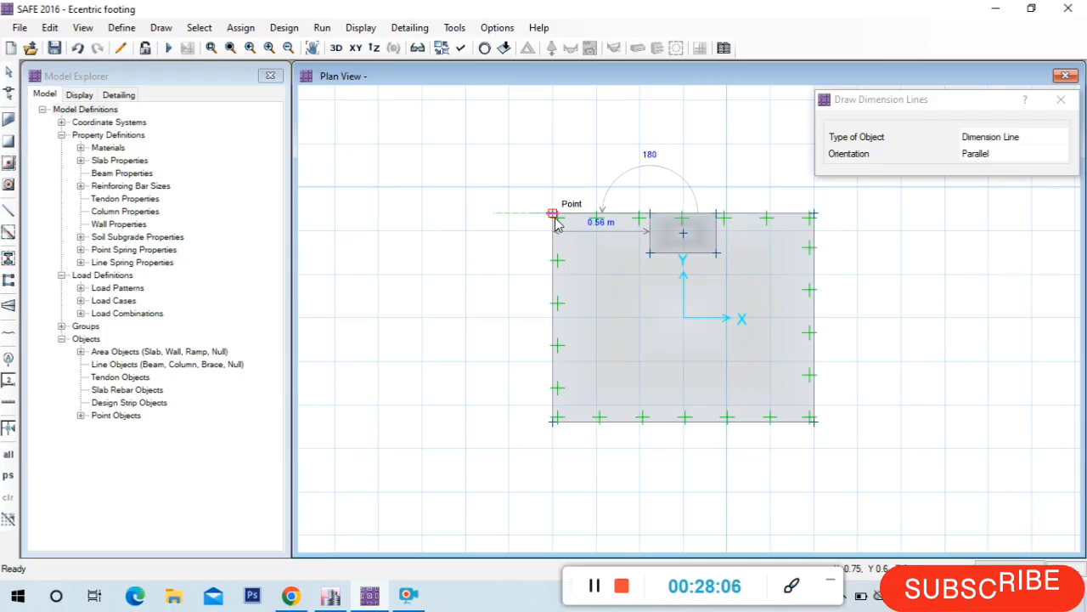
pyautogui.press('Escape')
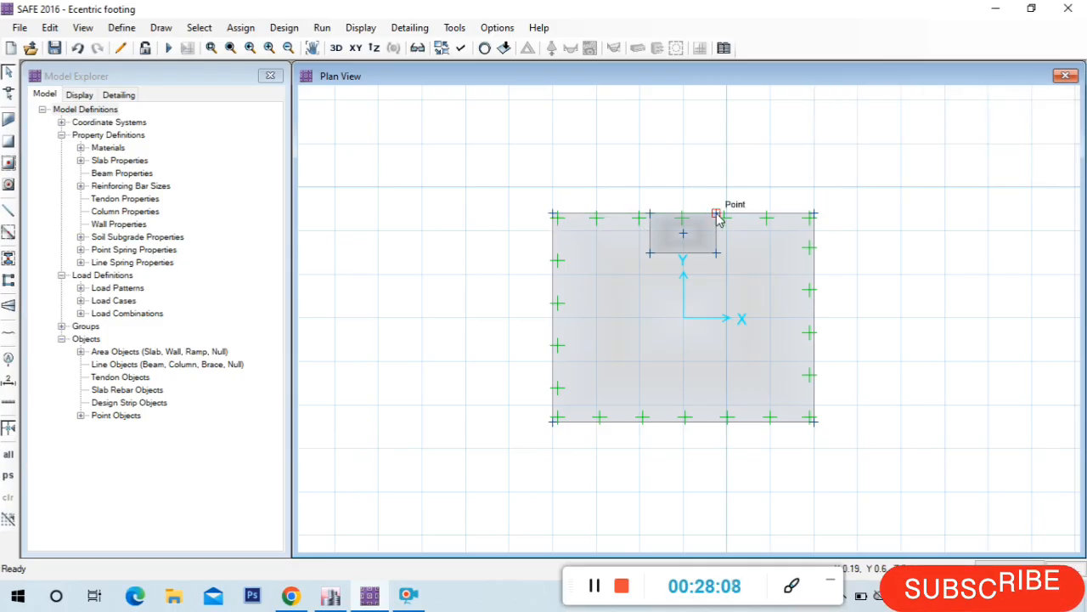
pyautogui.click(8, 380)
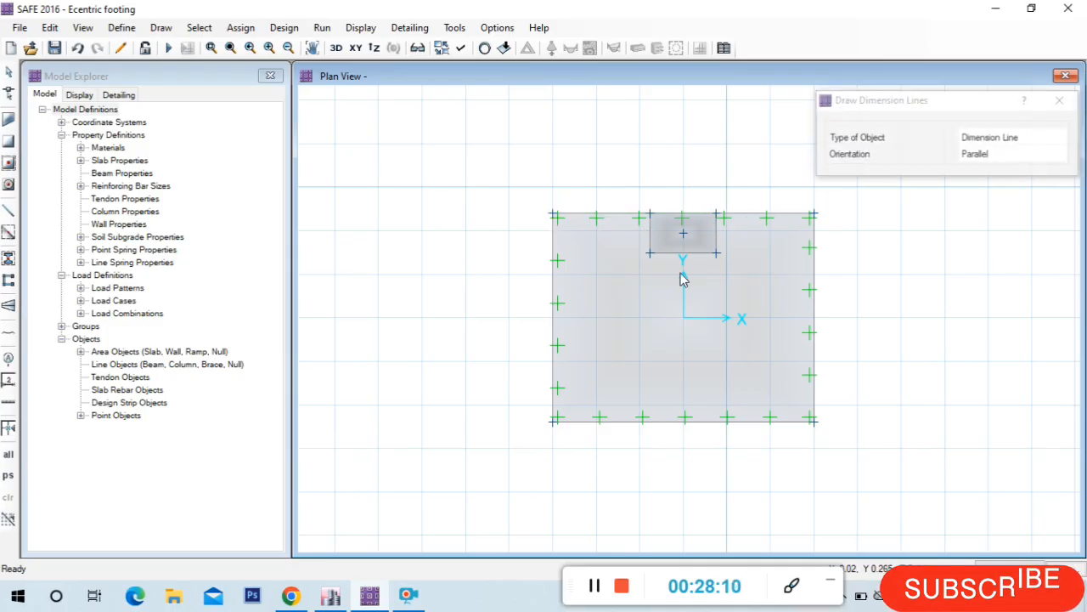
pyautogui.click(718, 213)
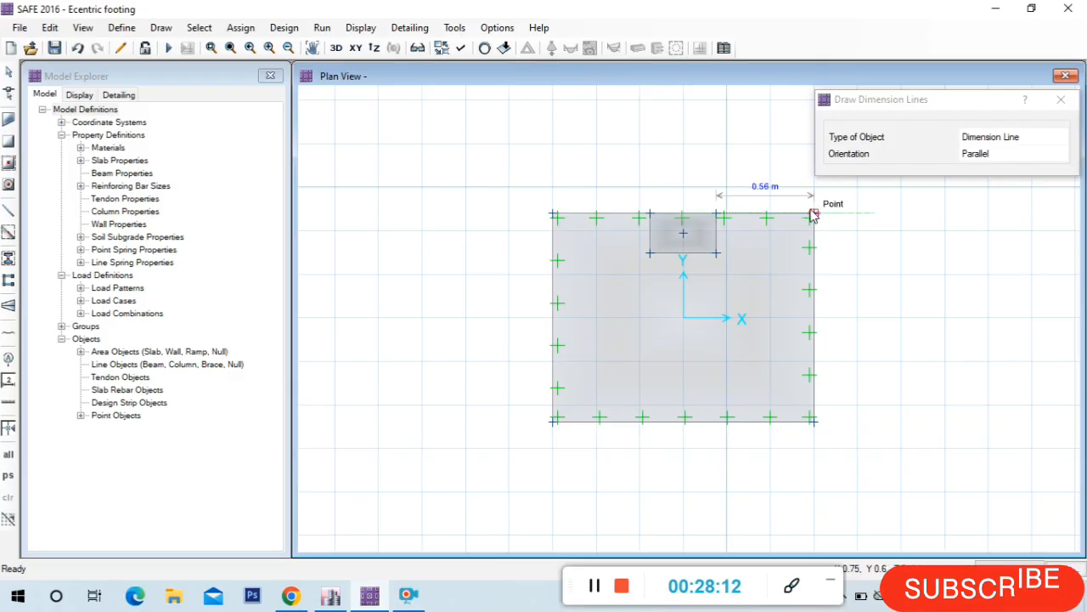
pyautogui.press('Escape')
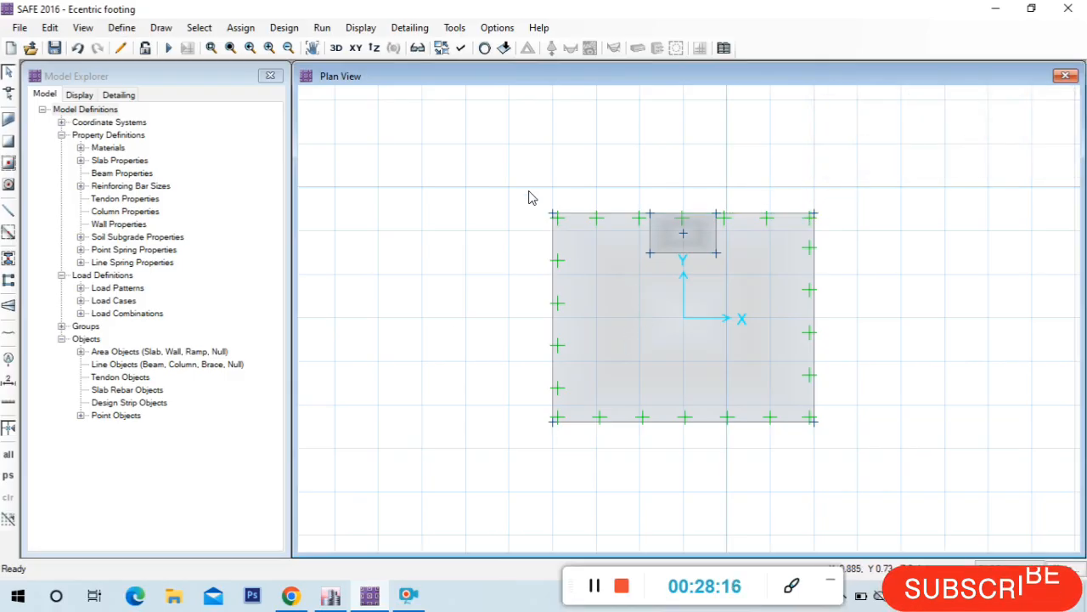
# - Replicate the footing's two left corner points once with dx -0.5 m and dy 0 m, keeping the original points
pyautogui.moveTo(529, 197); pyautogui.dragTo(567, 444)
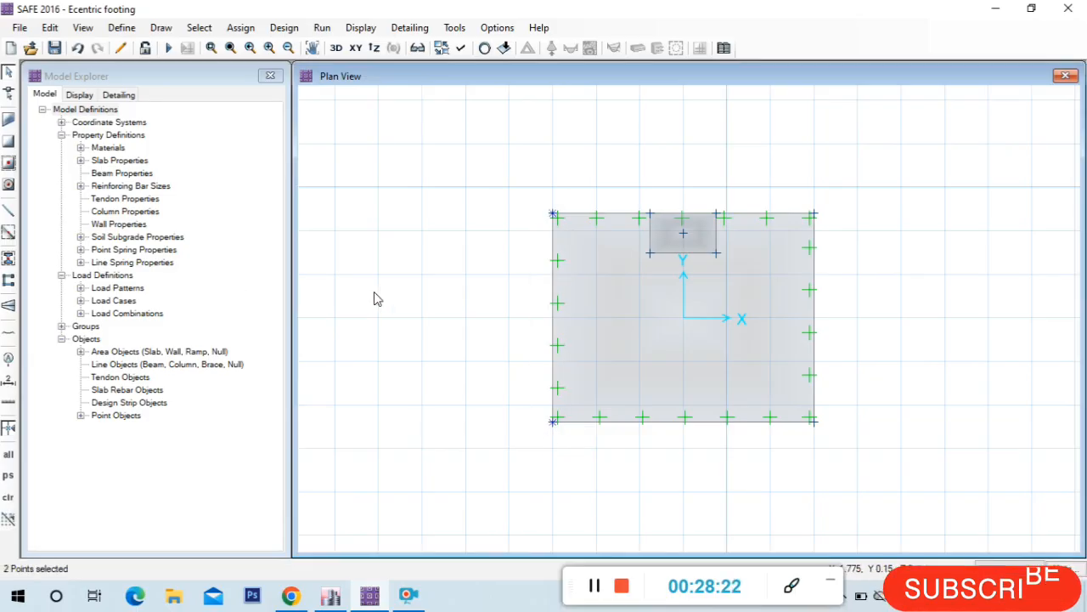
pyautogui.hotkey('ctrl', 'r')
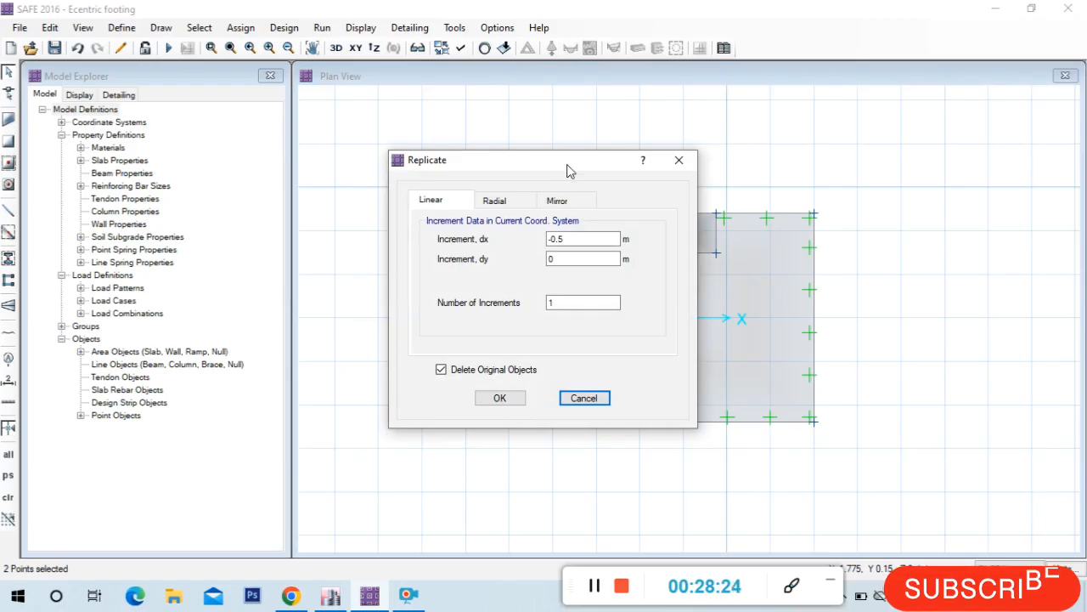
pyautogui.moveTo(569, 169); pyautogui.dragTo(348, 170)
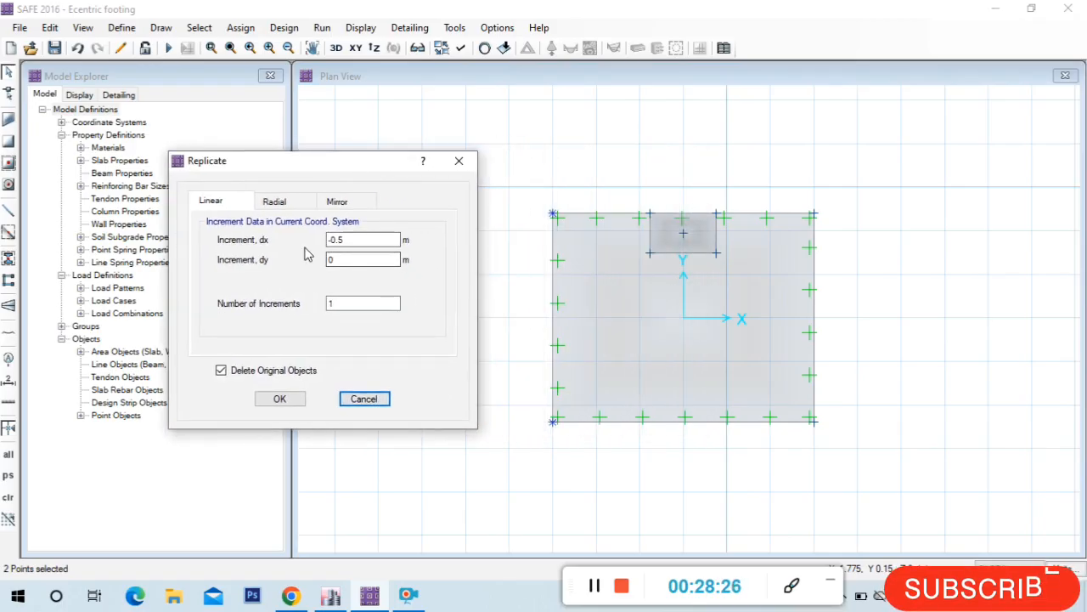
pyautogui.click(221, 370)
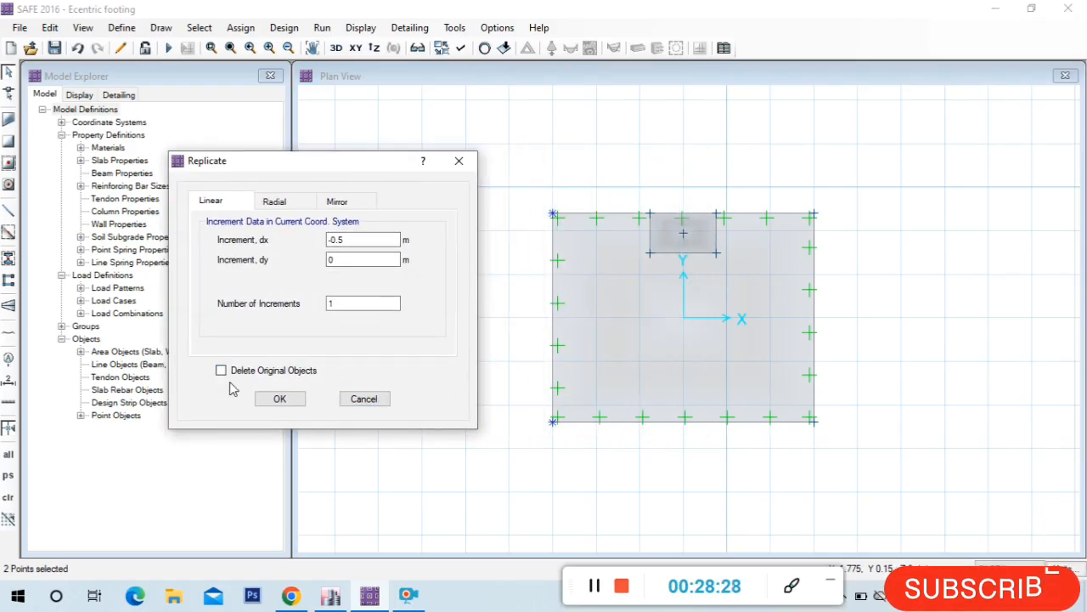
pyautogui.click(282, 398)
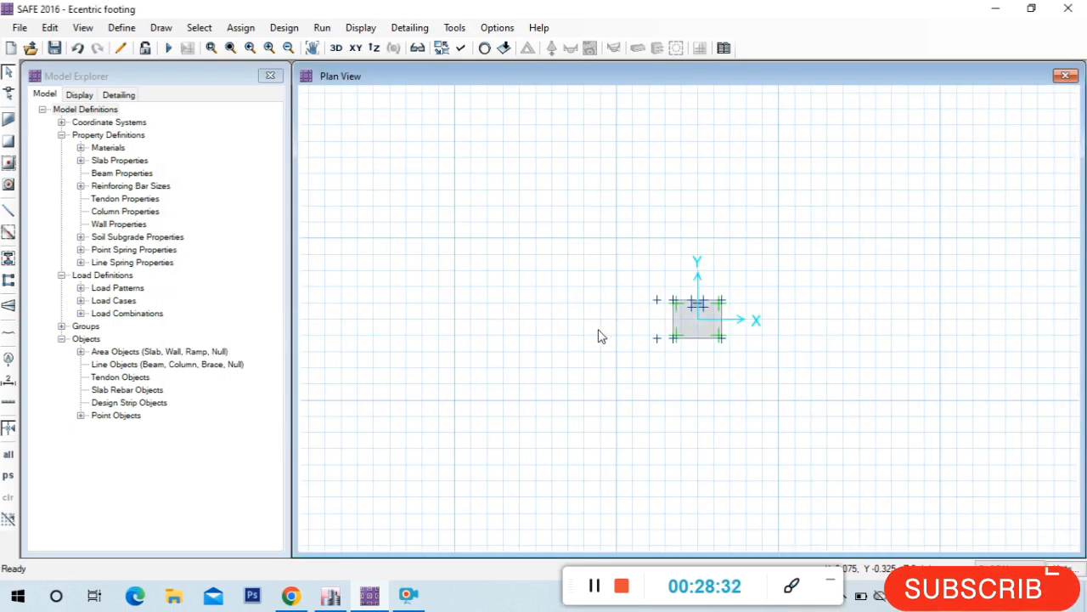
# - Try to reshape the footing slab by moving its two left corners onto the replicated points
pyautogui.scroll(3, 702, 334)
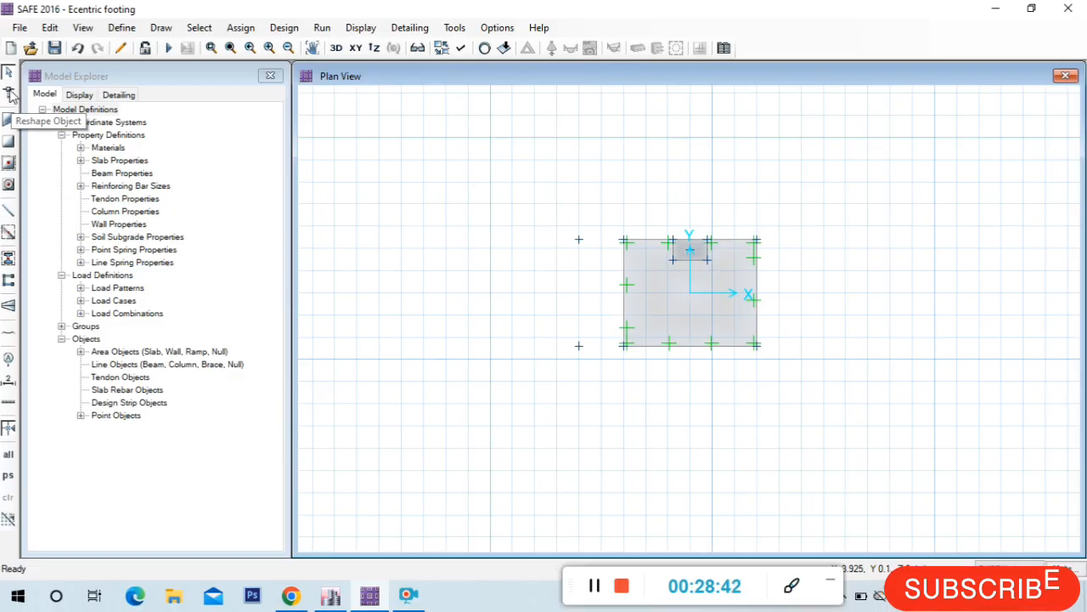
pyautogui.click(11, 95)
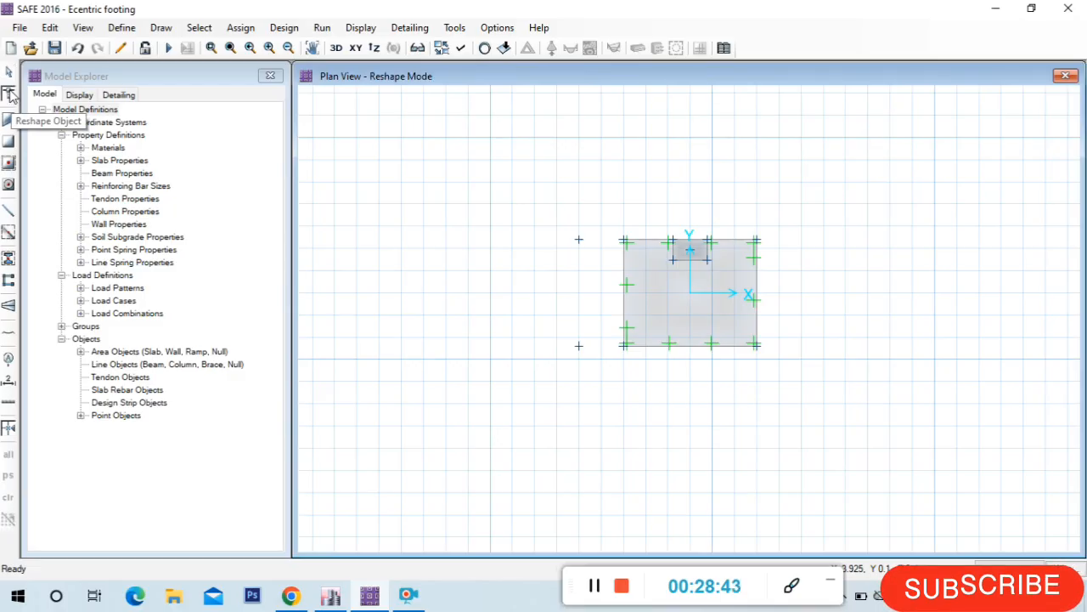
pyautogui.click(643, 296)
pyautogui.moveTo(623, 241); pyautogui.dragTo(578, 240)
pyautogui.click(624, 345)
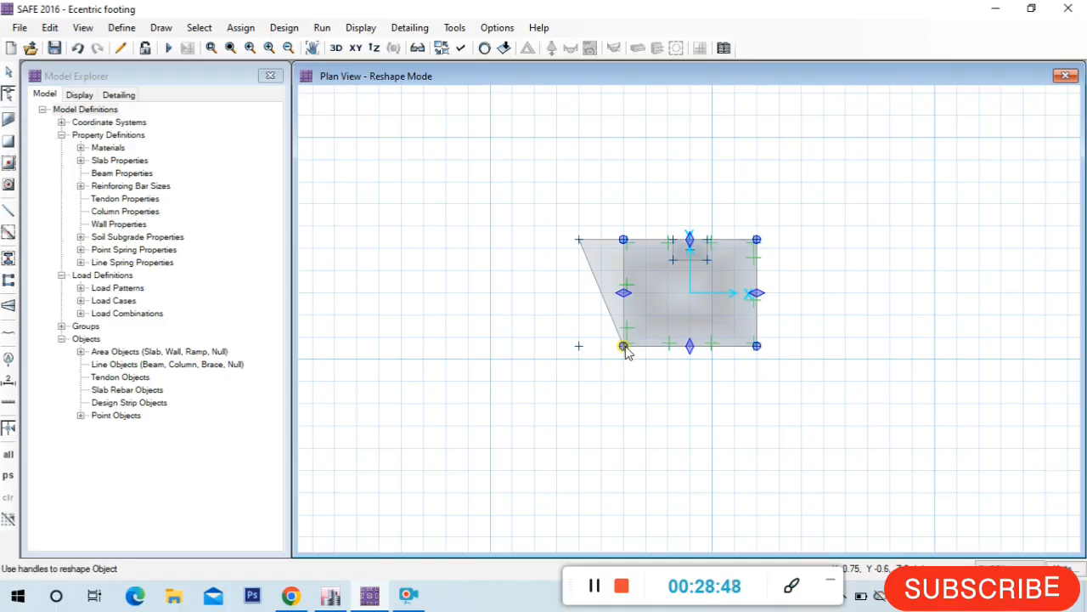
pyautogui.moveTo(624, 346)
pyautogui.mouseDown()
pyautogui.moveTo(581, 347)
pyautogui.moveTo(623, 345)
pyautogui.mouseUp()
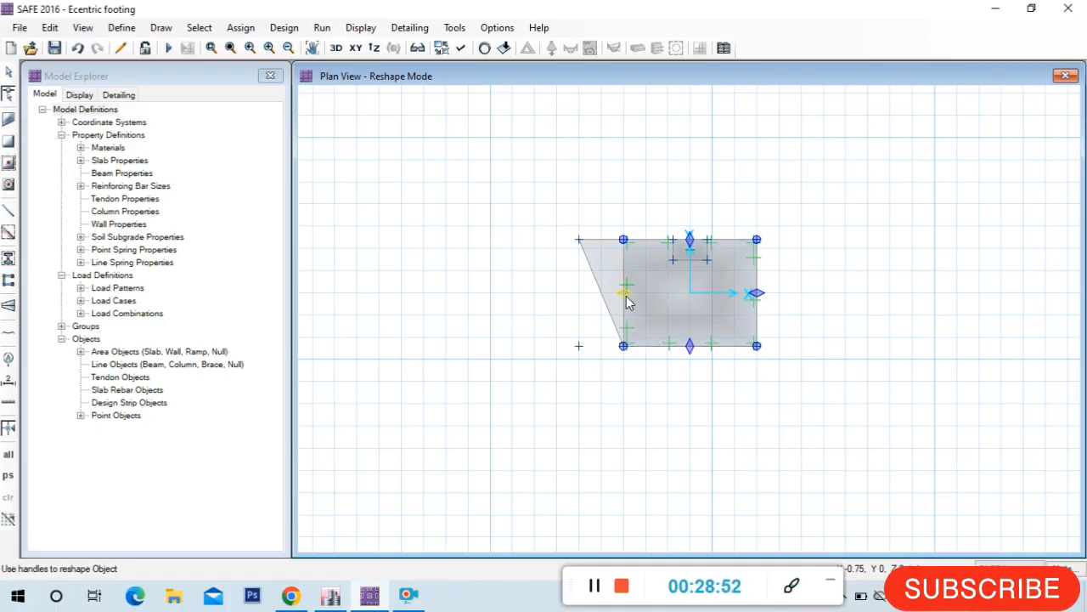
pyautogui.moveTo(625, 298); pyautogui.dragTo(578, 349)
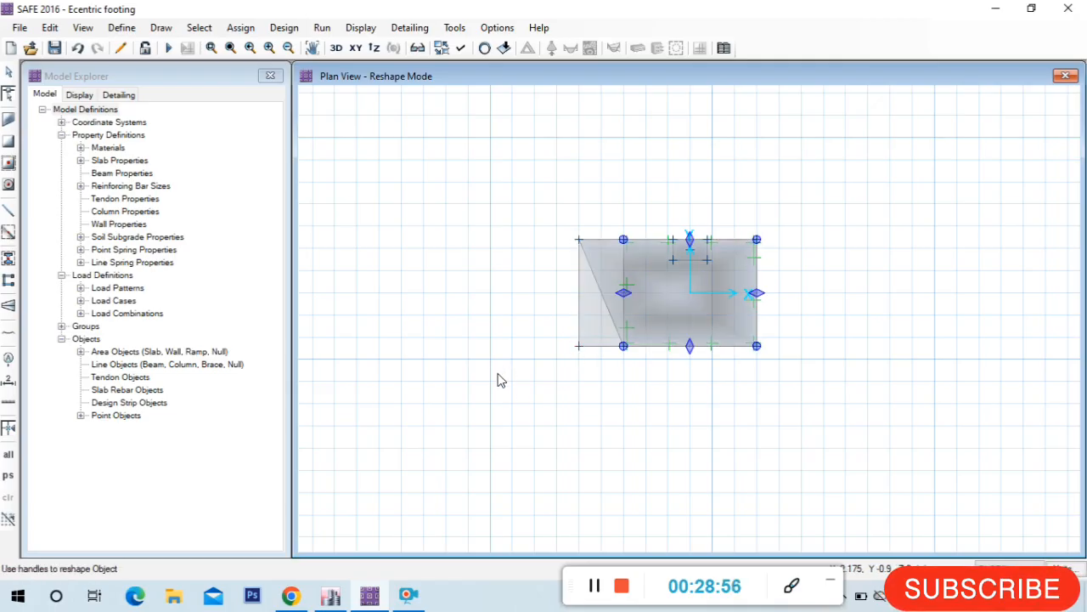
pyautogui.hotkey('ctrl', 'z')
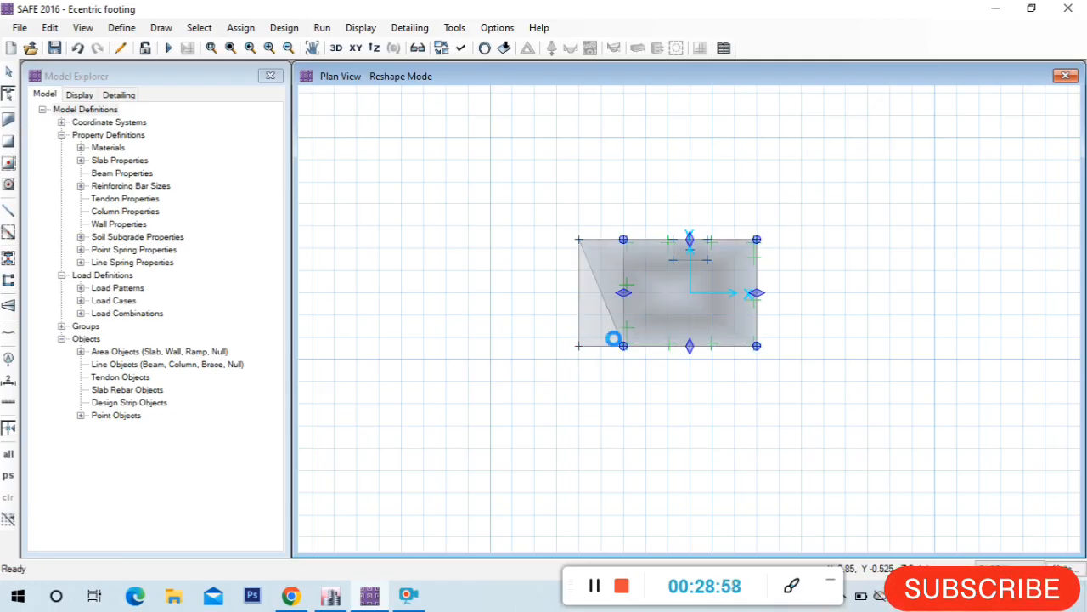
# - Reshape the footing slab by moving its upper-left and lower-left corners onto the replicated points, then leave reshape mode
pyautogui.scroll(1, 617, 252)
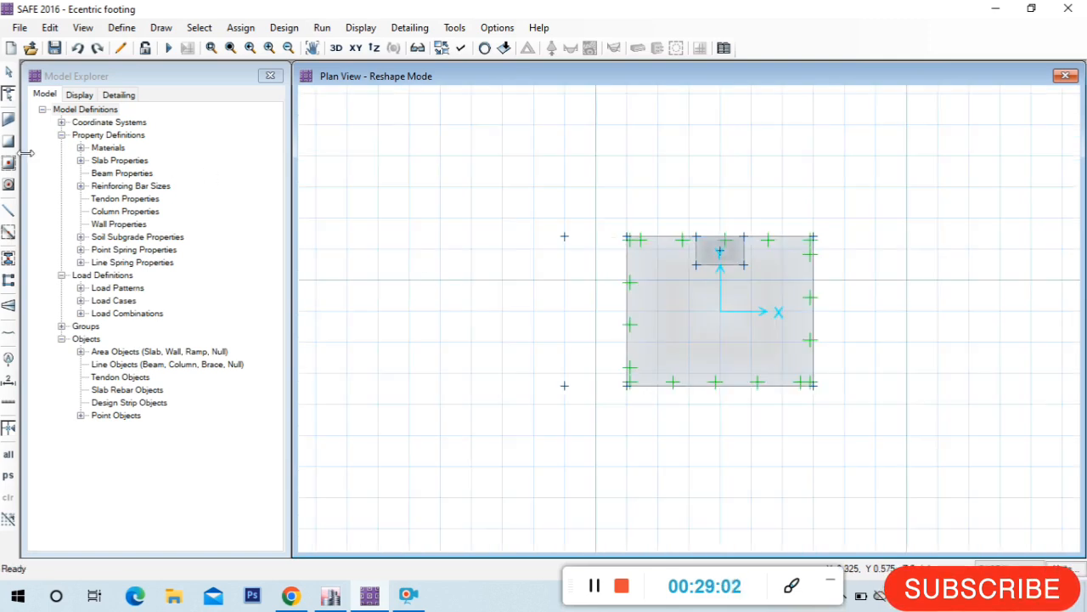
pyautogui.click(702, 307)
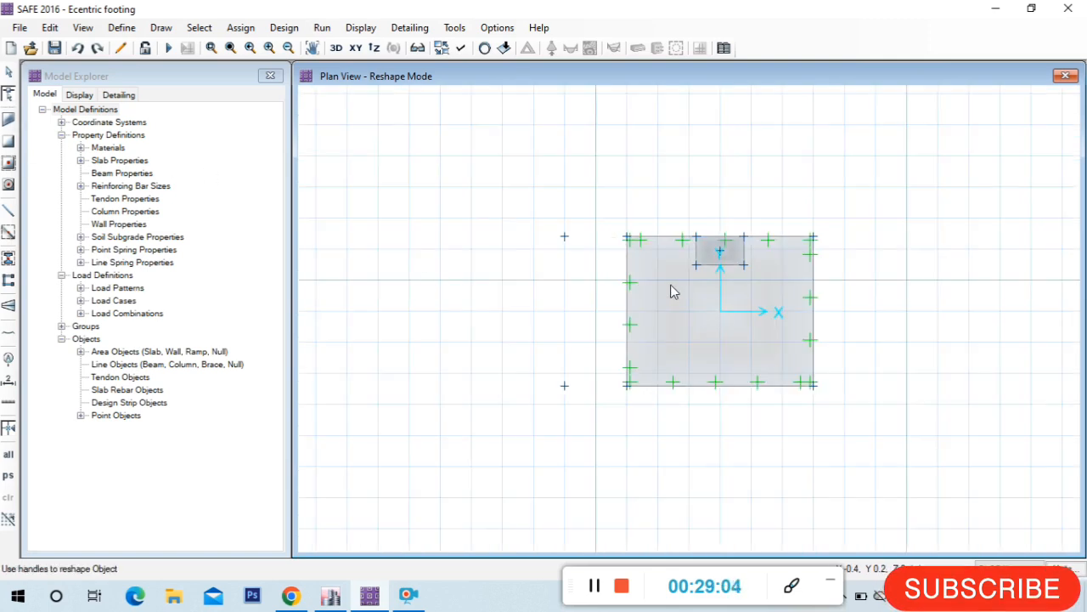
pyautogui.moveTo(626, 238); pyautogui.dragTo(565, 237)
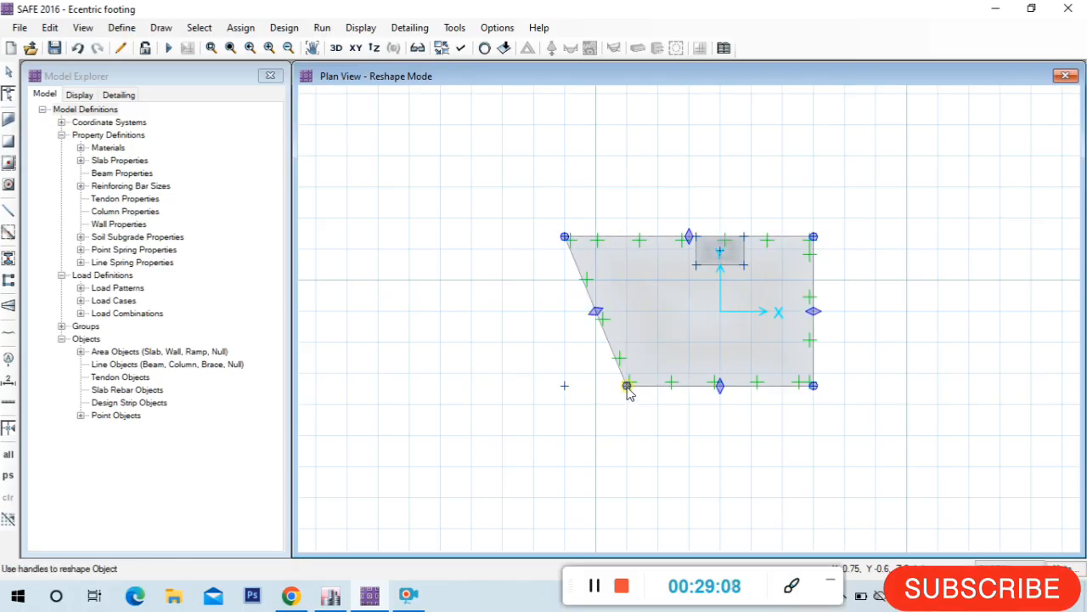
pyautogui.moveTo(626, 387); pyautogui.dragTo(565, 386)
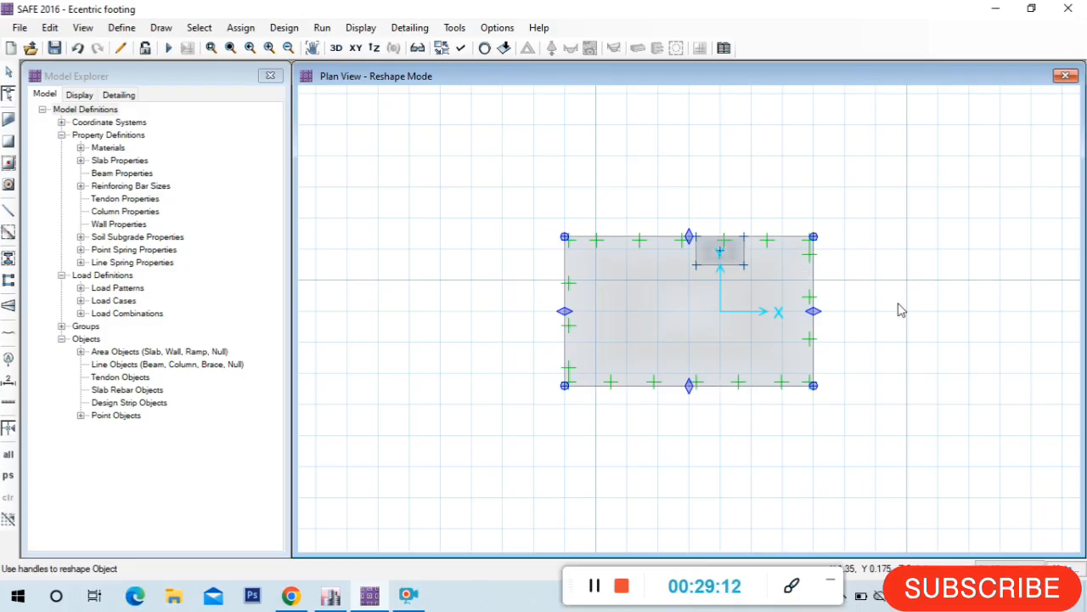
pyautogui.press('Escape')
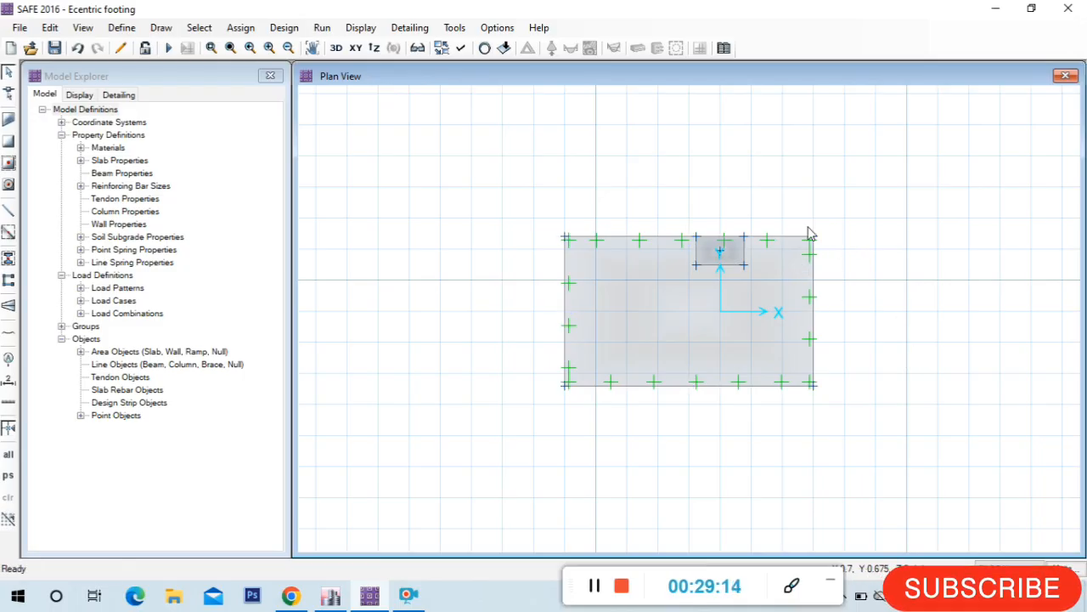
# - Replicate the footing's two right corner points once with dx 0.5 m and dy 0 m, keeping the original points
pyautogui.moveTo(795, 218); pyautogui.dragTo(858, 406)
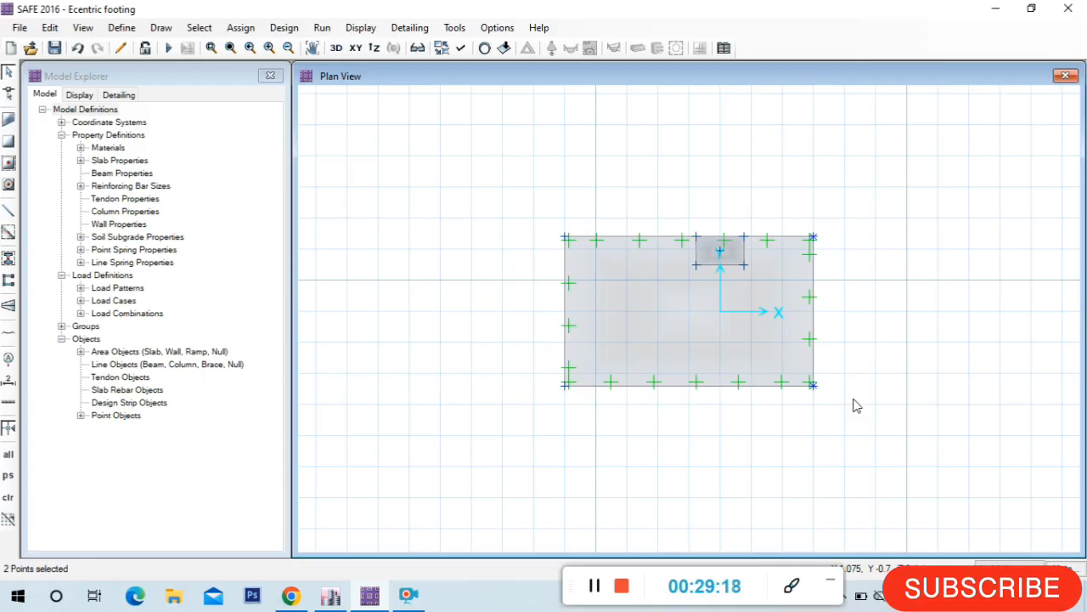
pyautogui.hotkey('ctrl', 'r')
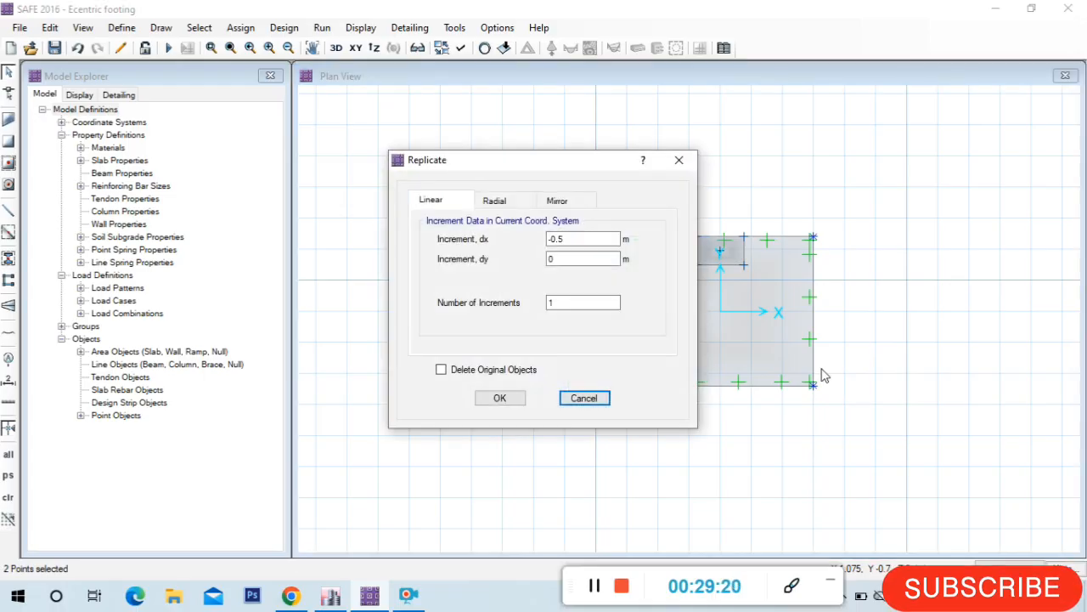
pyautogui.moveTo(599, 239); pyautogui.dragTo(527, 238)
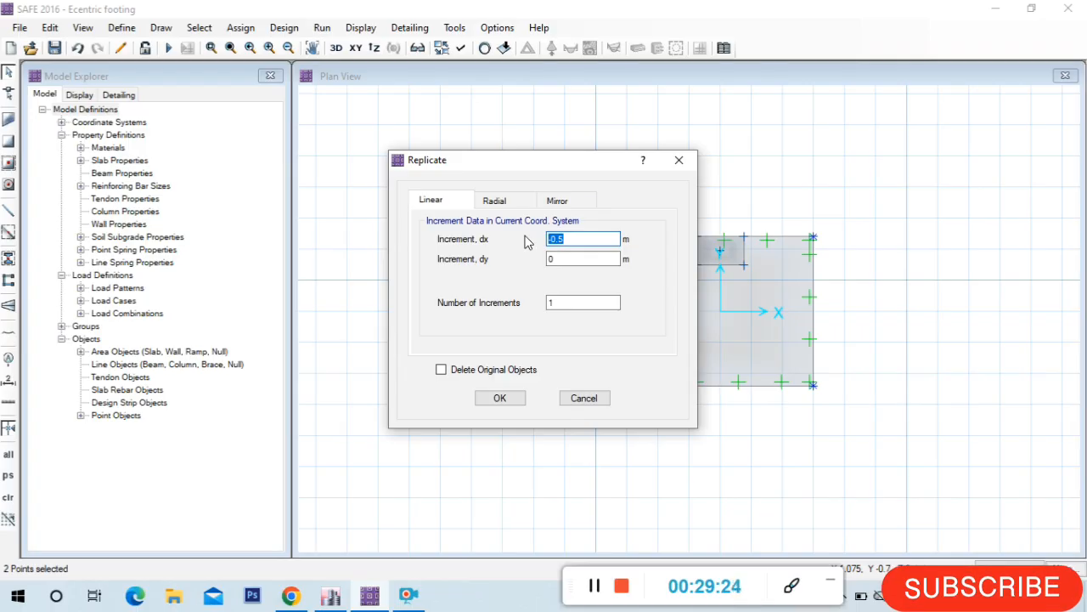
pyautogui.write('0.')
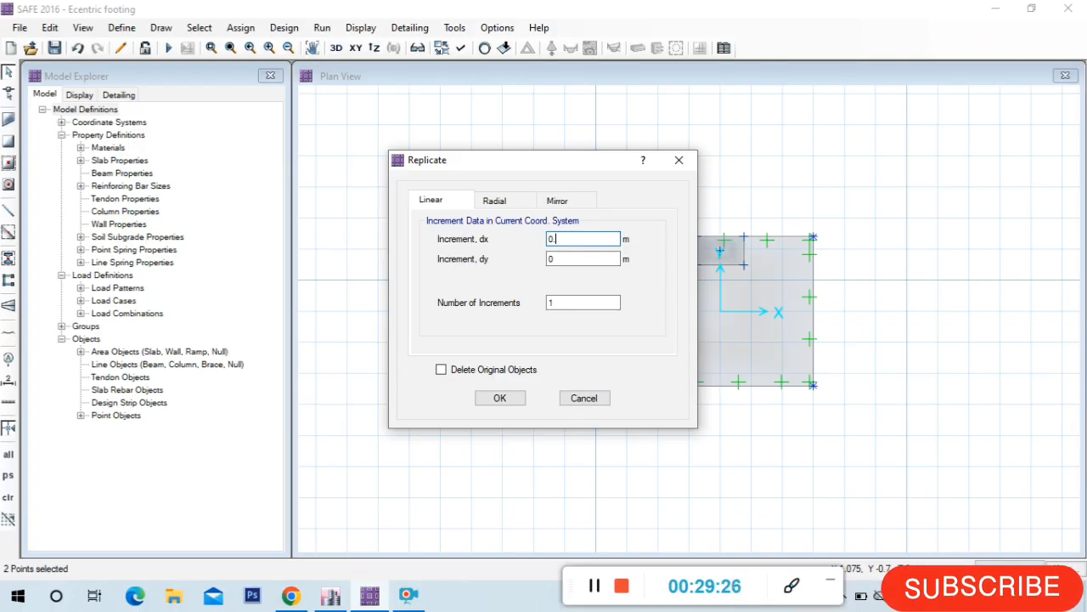
pyautogui.click(500, 399)
pyautogui.scroll(3, 727, 321)
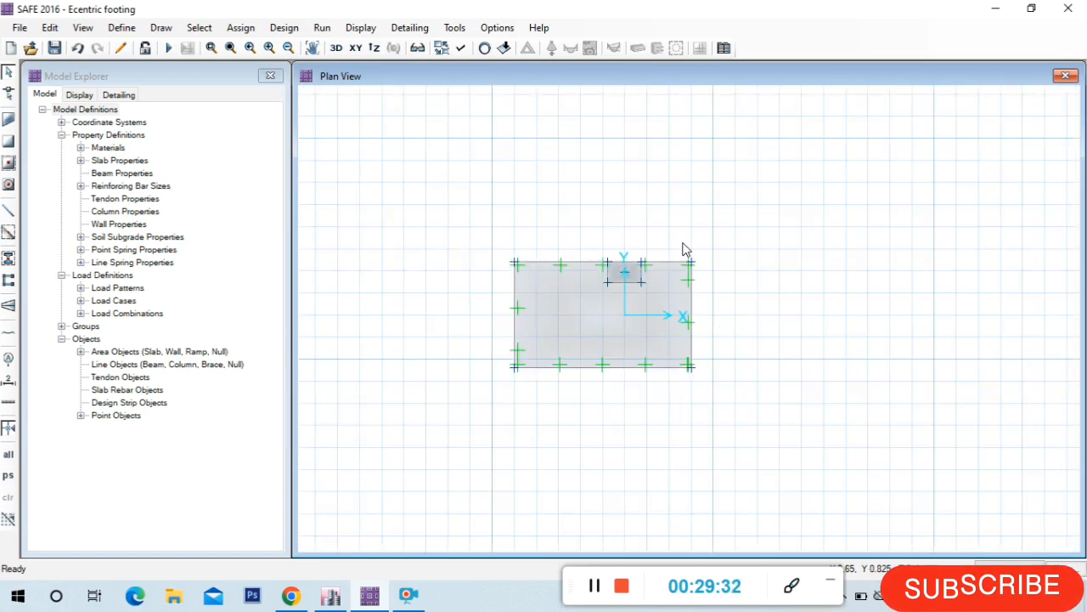
pyautogui.moveTo(685, 246); pyautogui.dragTo(712, 388)
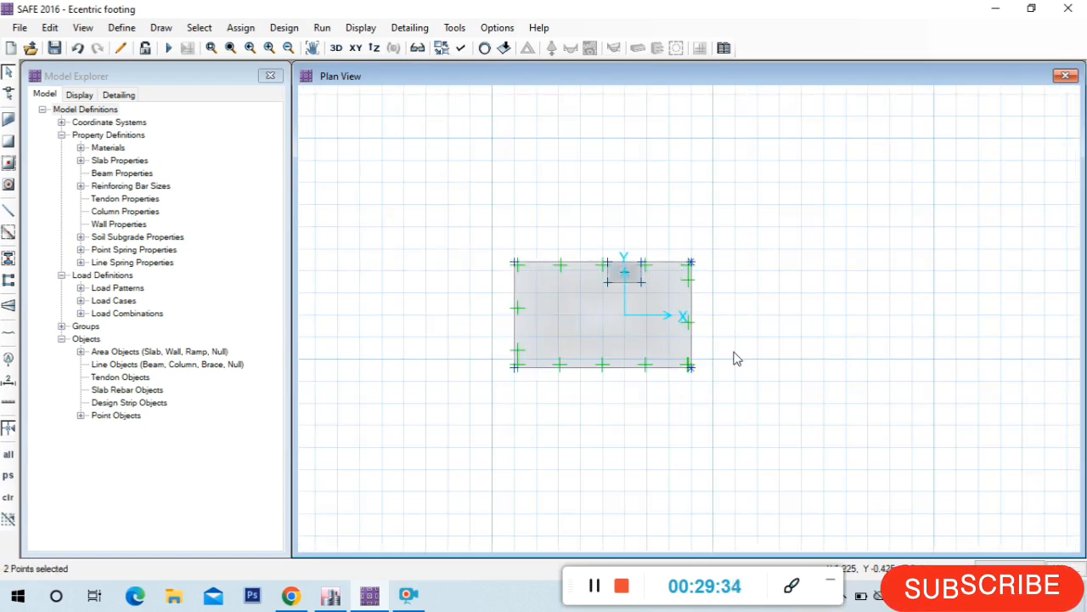
pyautogui.hotkey('ctrl', 'r')
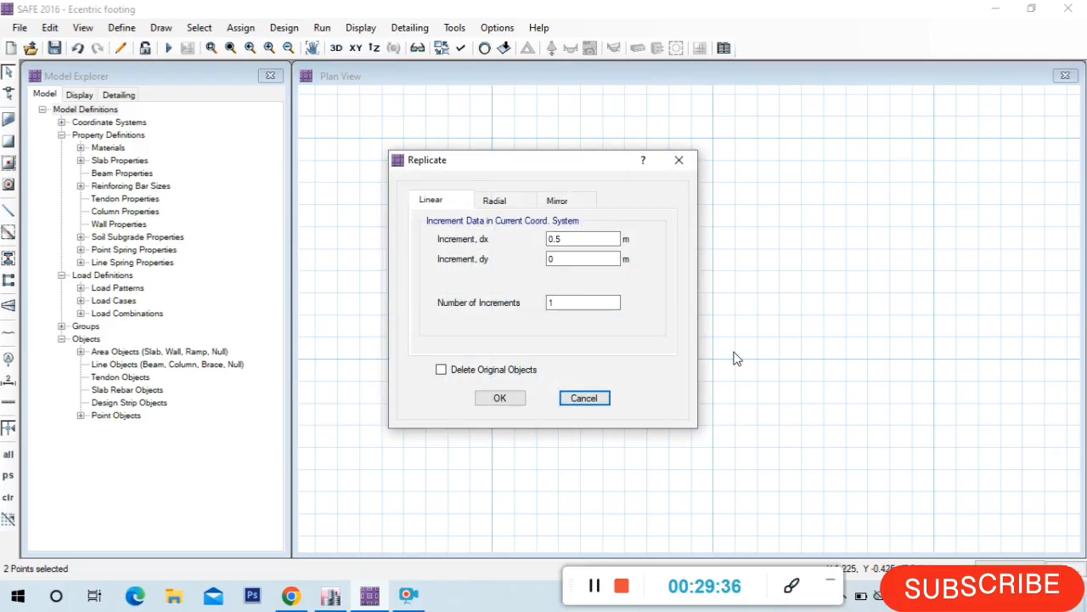
pyautogui.moveTo(582, 169); pyautogui.dragTo(431, 166)
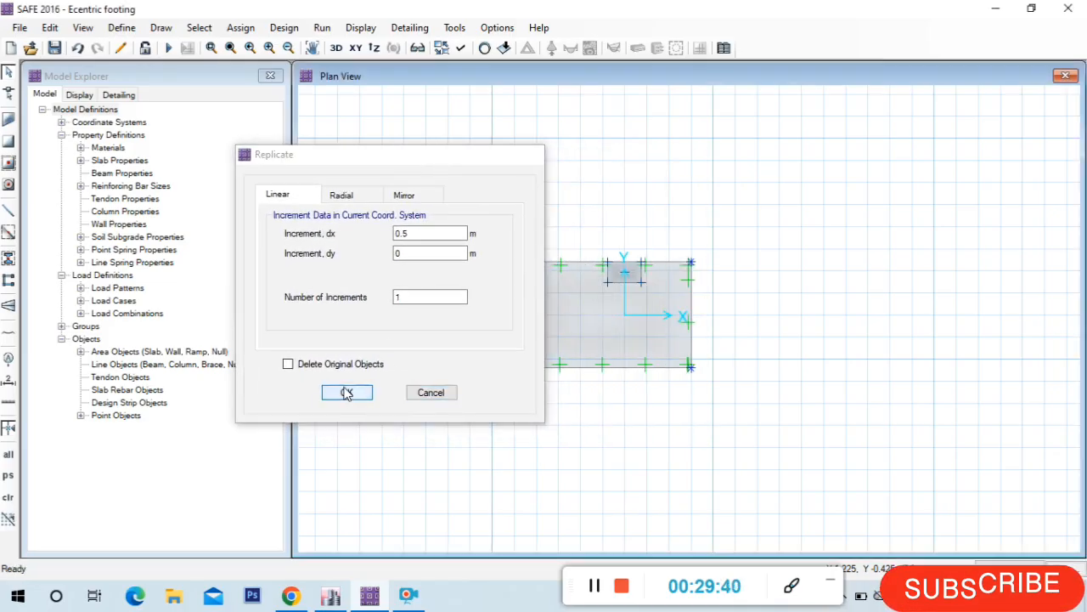
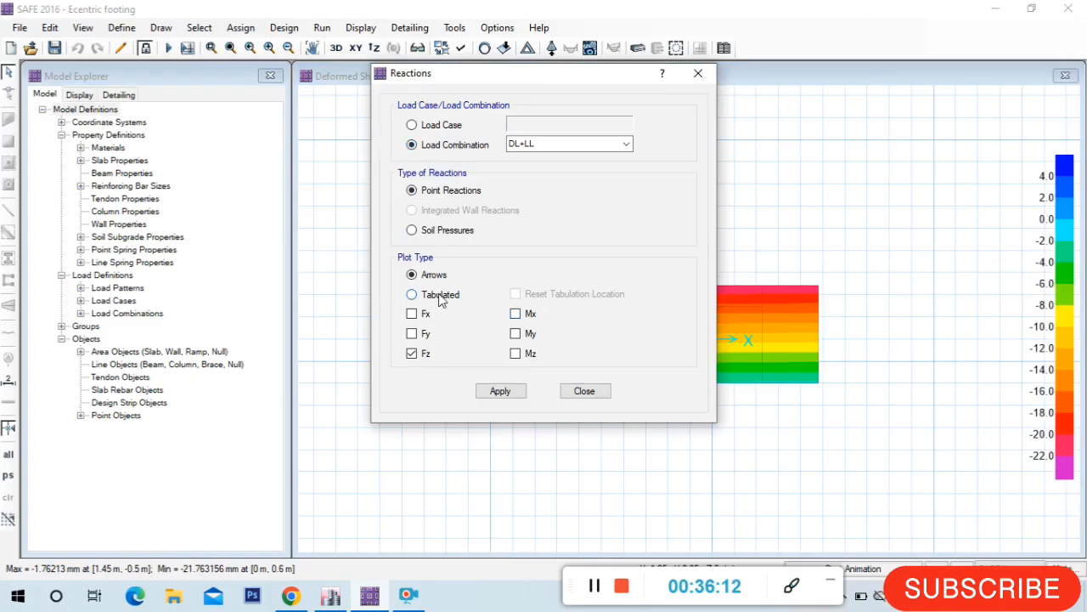
# - Display the soil pressure contours for the DL+LL combination on the deformed shape and inspect the pressures across the footing
pyautogui.click(439, 238)
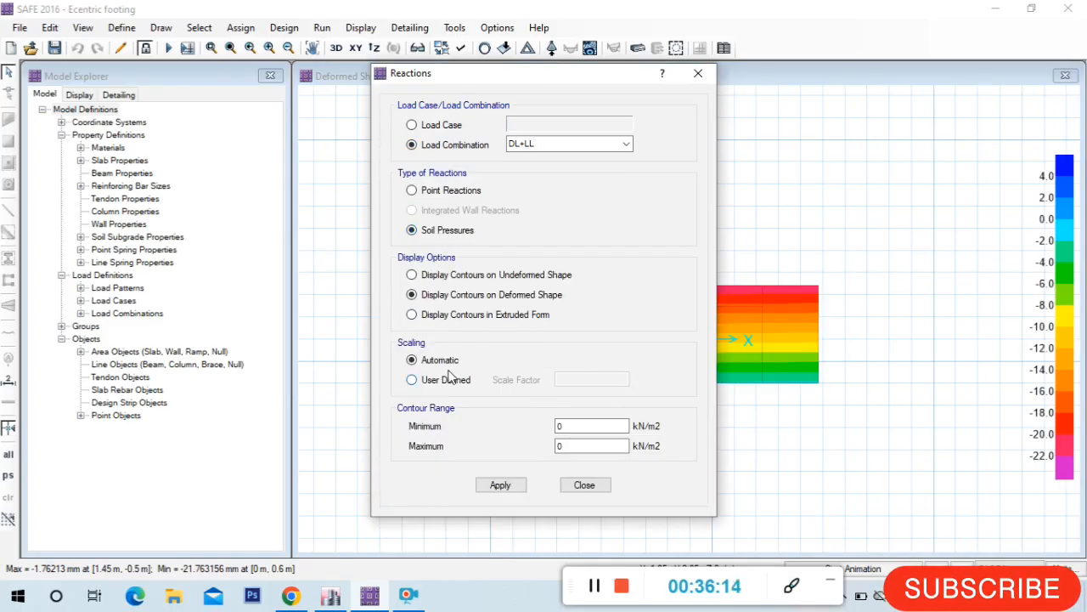
pyautogui.click(503, 485)
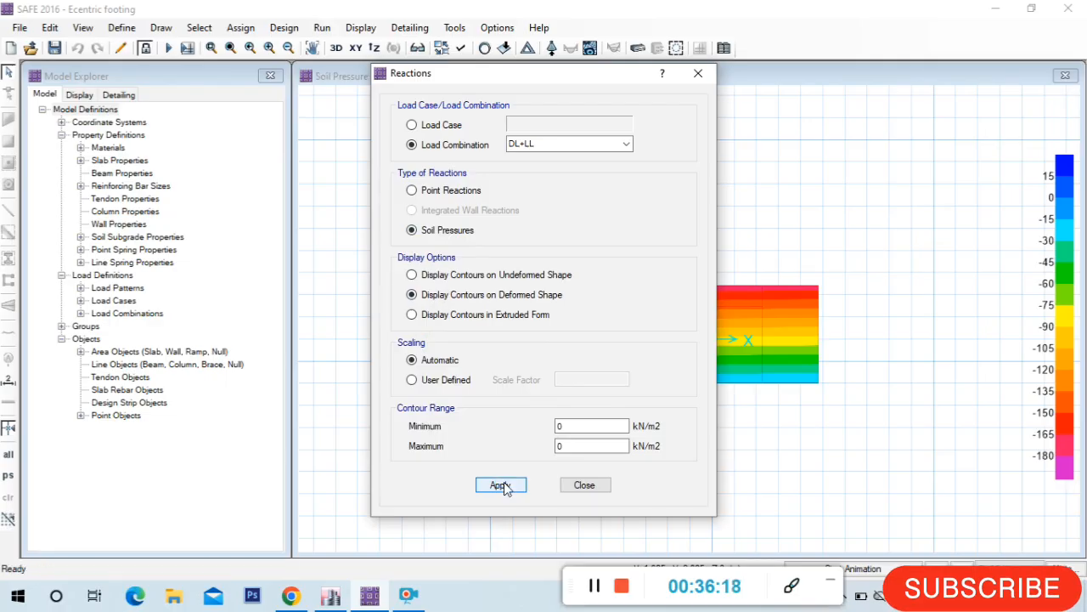
pyautogui.click(584, 486)
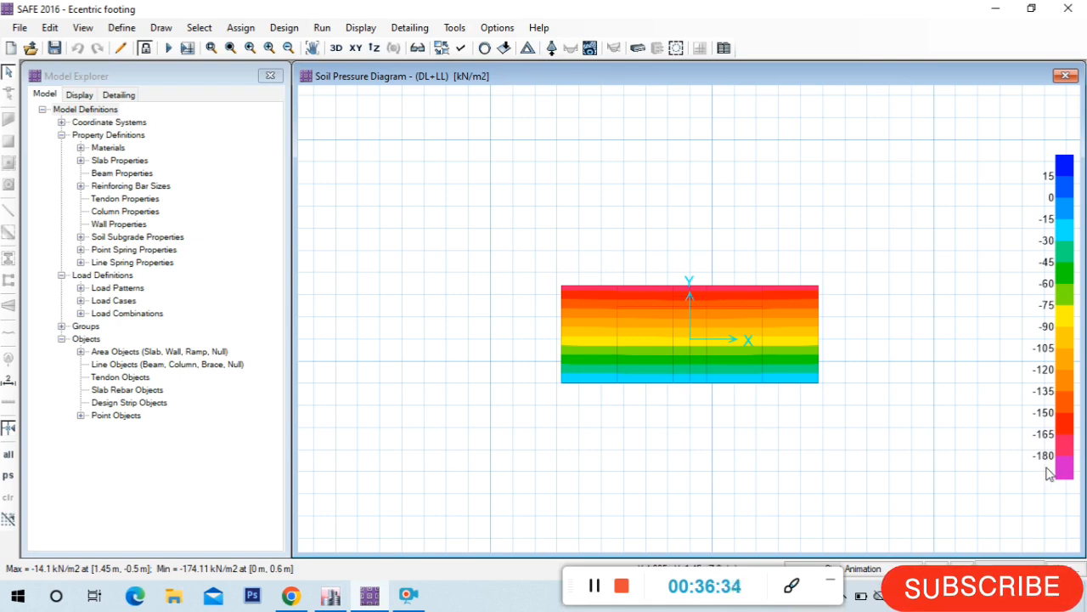
pyautogui.moveTo(716, 362)
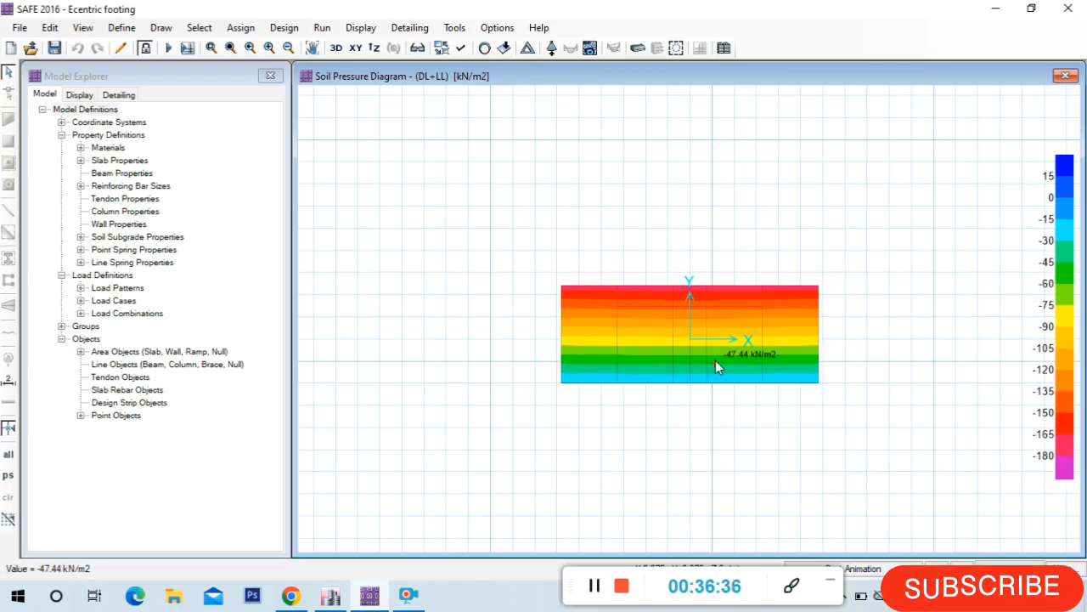
# - Display the footing's punching shear capacity ratios and examine the ratio at the column
pyautogui.click(677, 50)
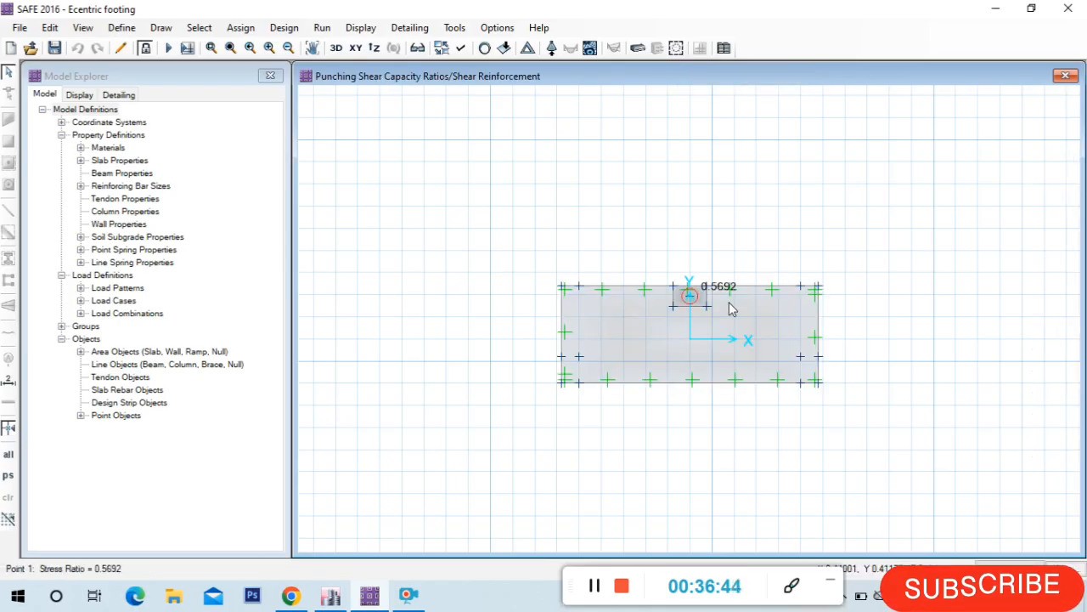
pyautogui.scroll(3, 729, 304)
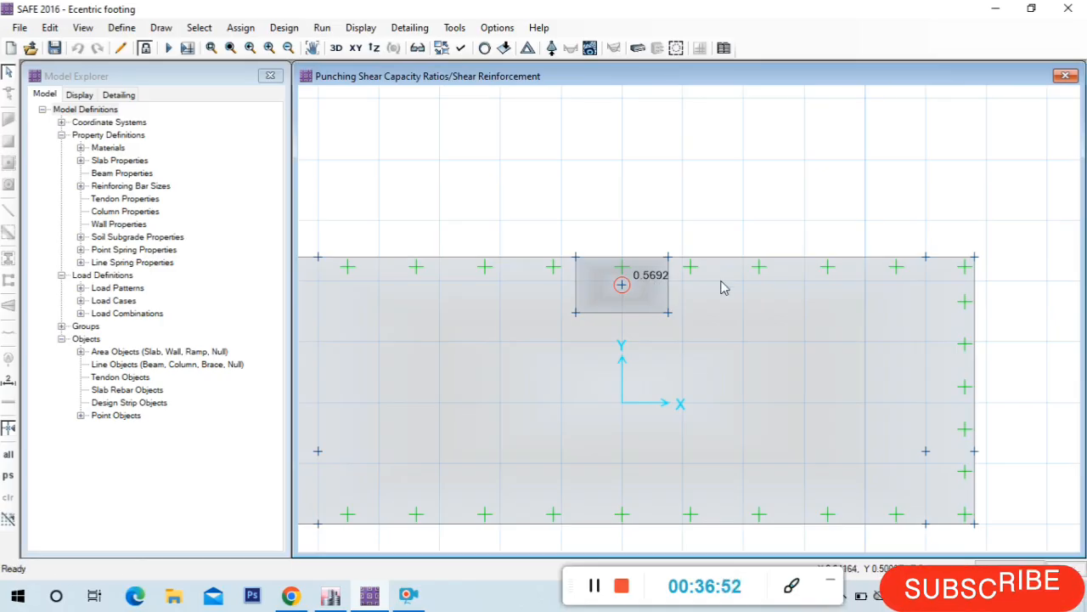
pyautogui.scroll(-2, 709, 263)
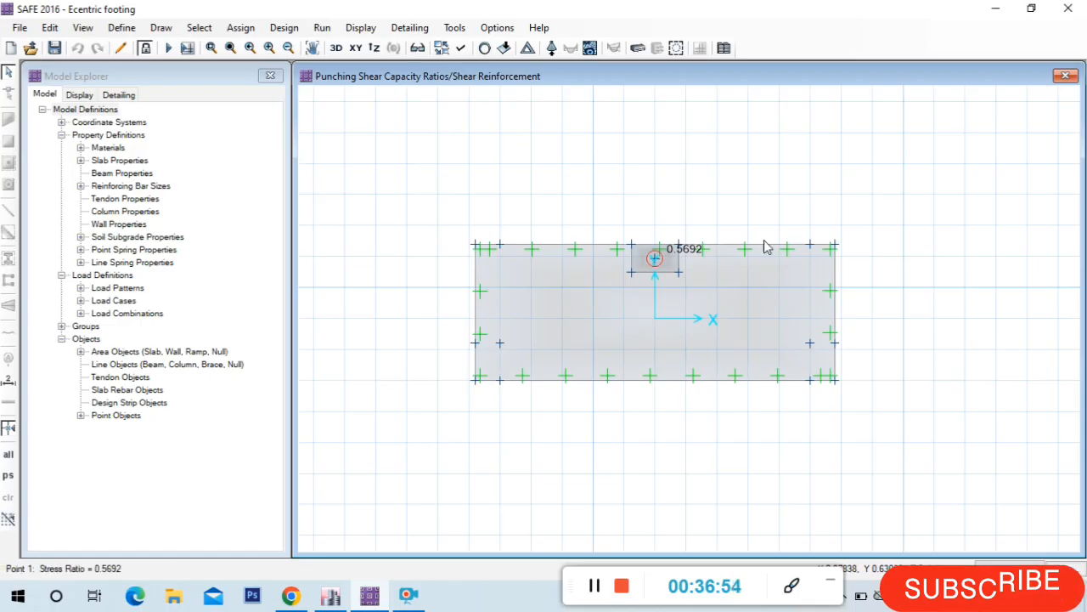
pyautogui.scroll(1, 708, 308)
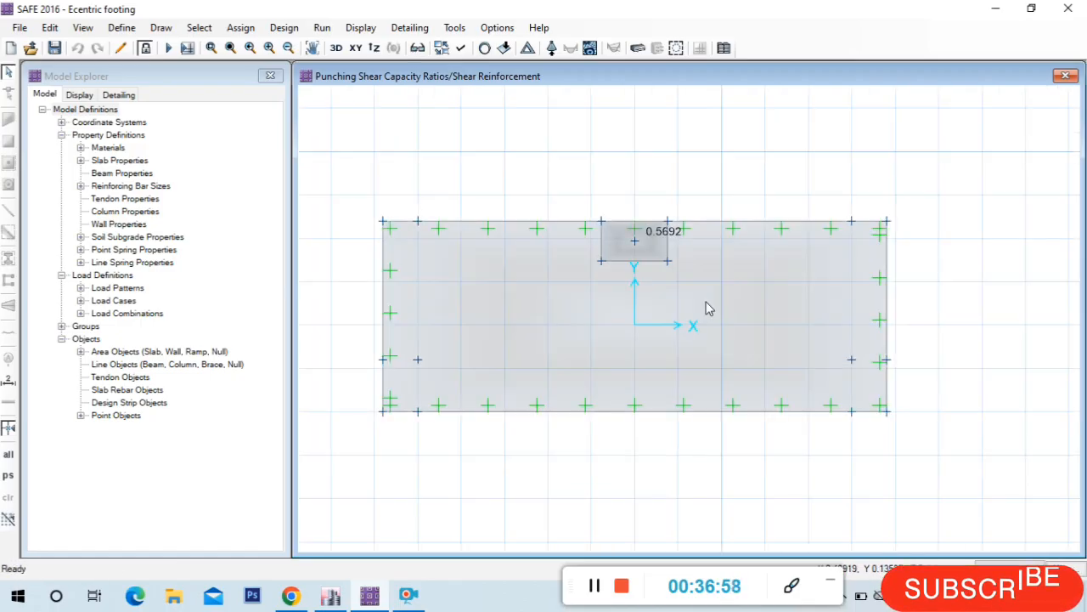
pyautogui.moveTo(636, 242)
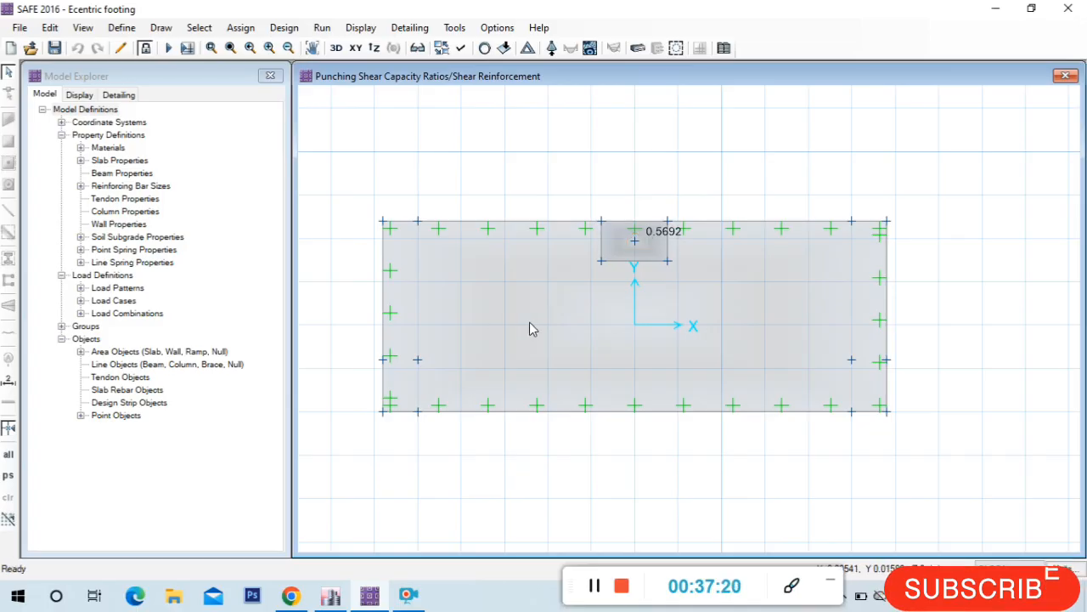
pyautogui.scroll(-2, 563, 289)
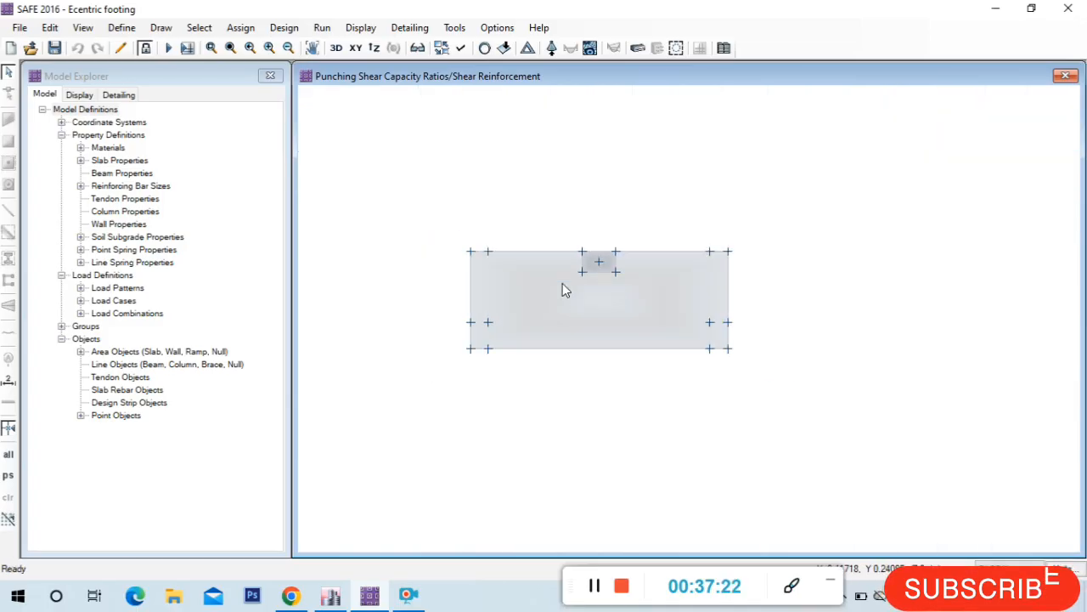
pyautogui.scroll(1, 562, 289)
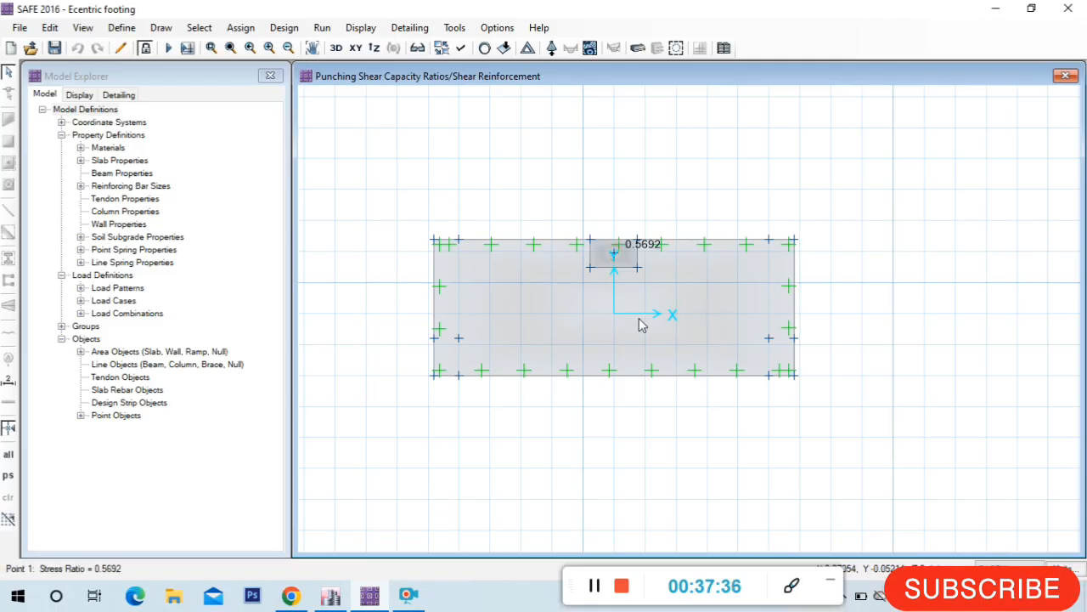
pyautogui.scroll(1, 610, 269)
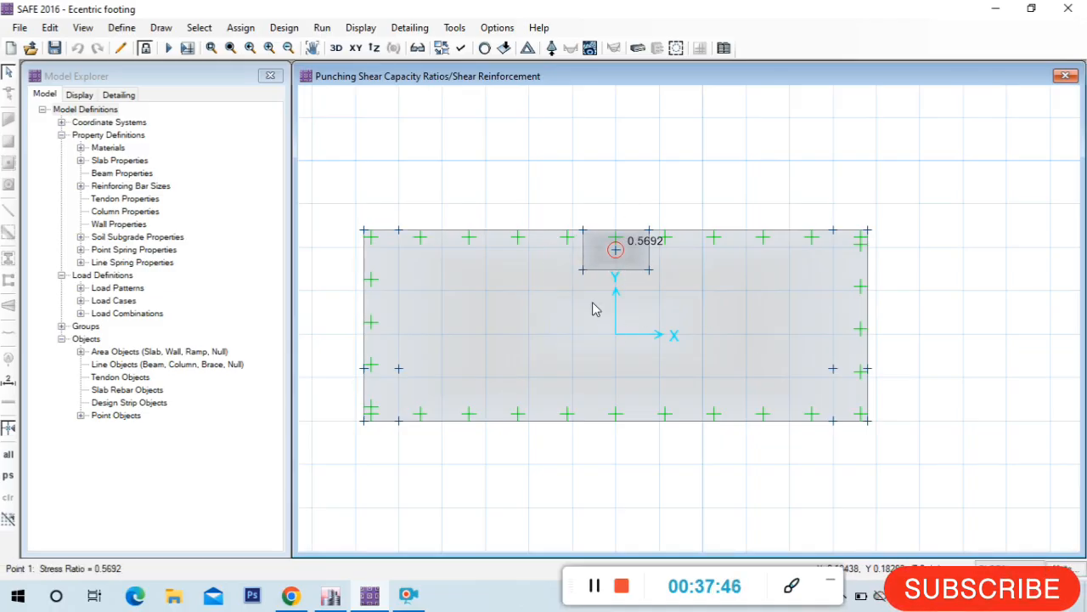
pyautogui.scroll(-1, 504, 220)
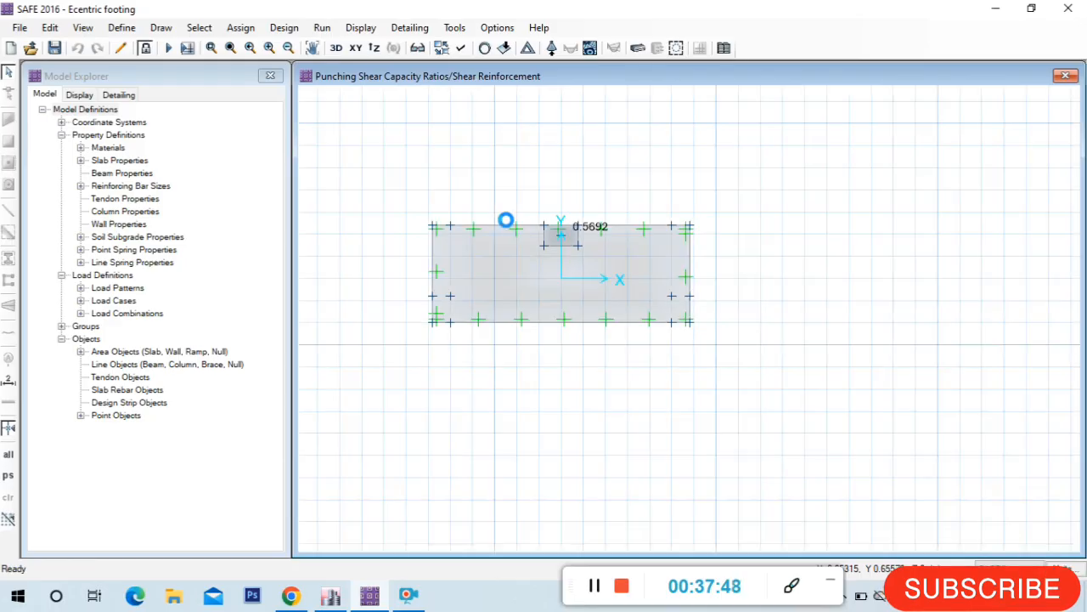
pyautogui.scroll(2, 506, 223)
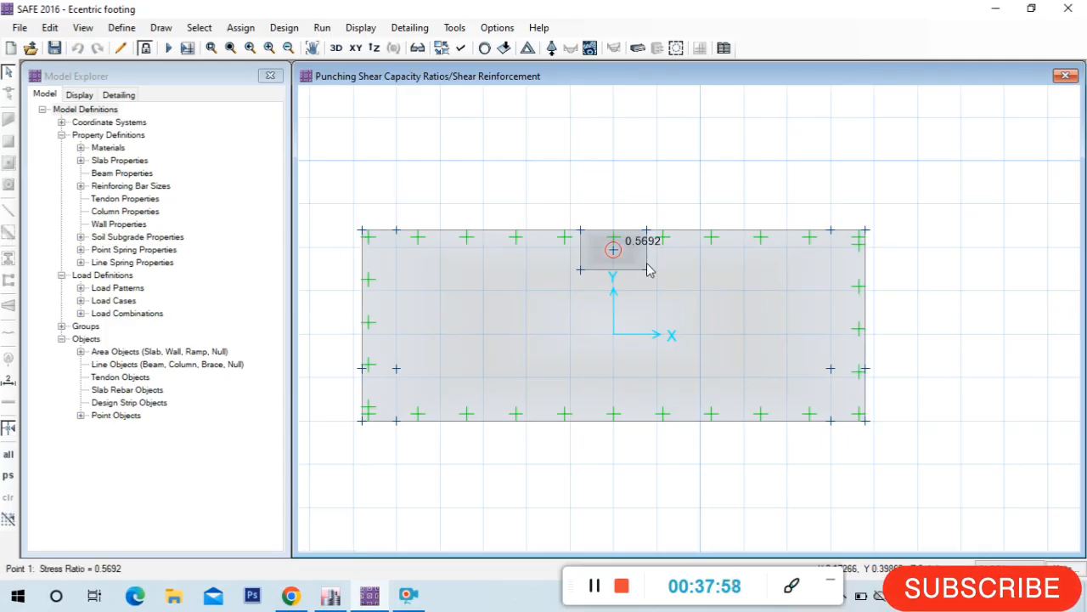
pyautogui.scroll(-2, 599, 265)
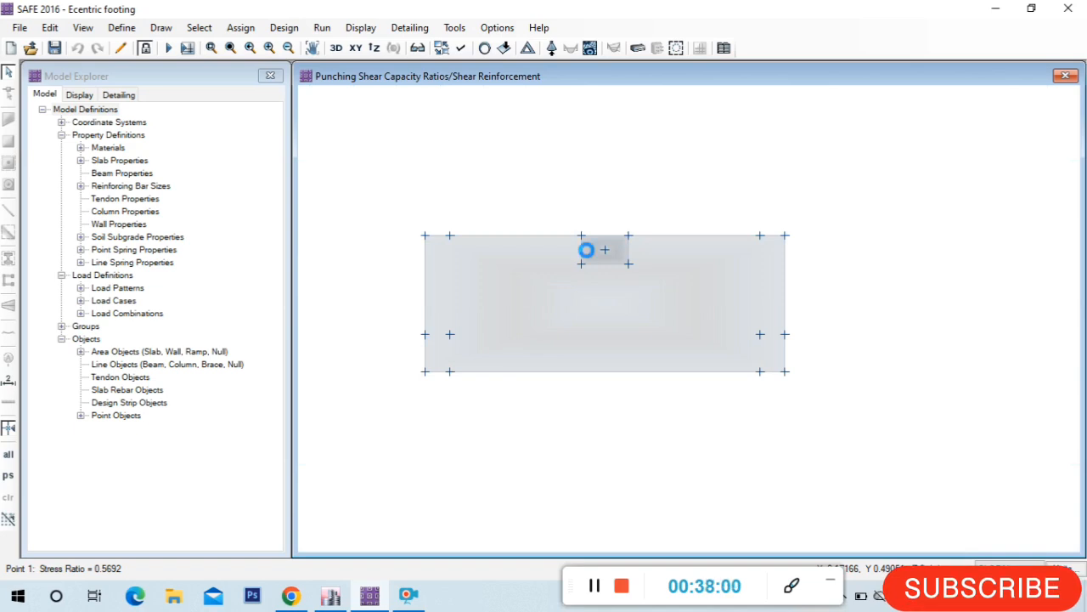
# - Examine the punching shear ratio at the column up close and in relation to the whole footing
pyautogui.scroll(1, 602, 267)
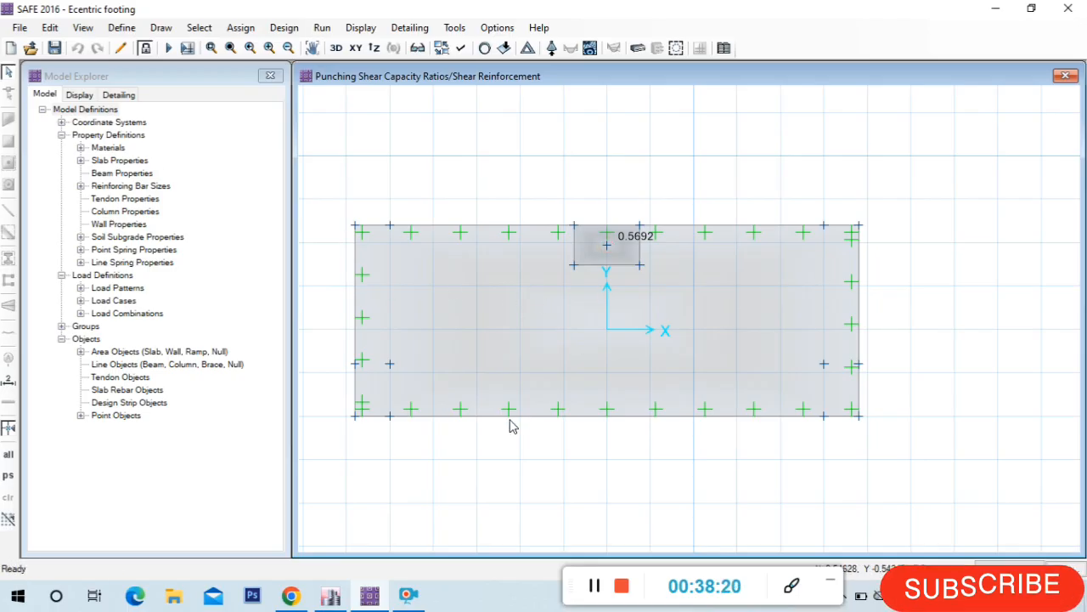
pyautogui.click(622, 272)
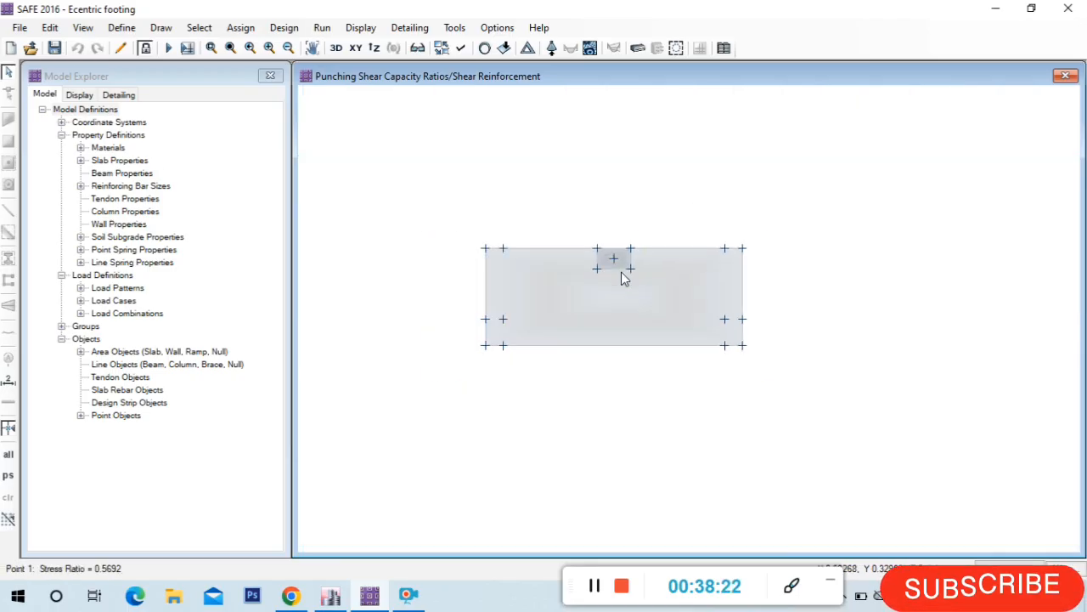
pyautogui.click(573, 270)
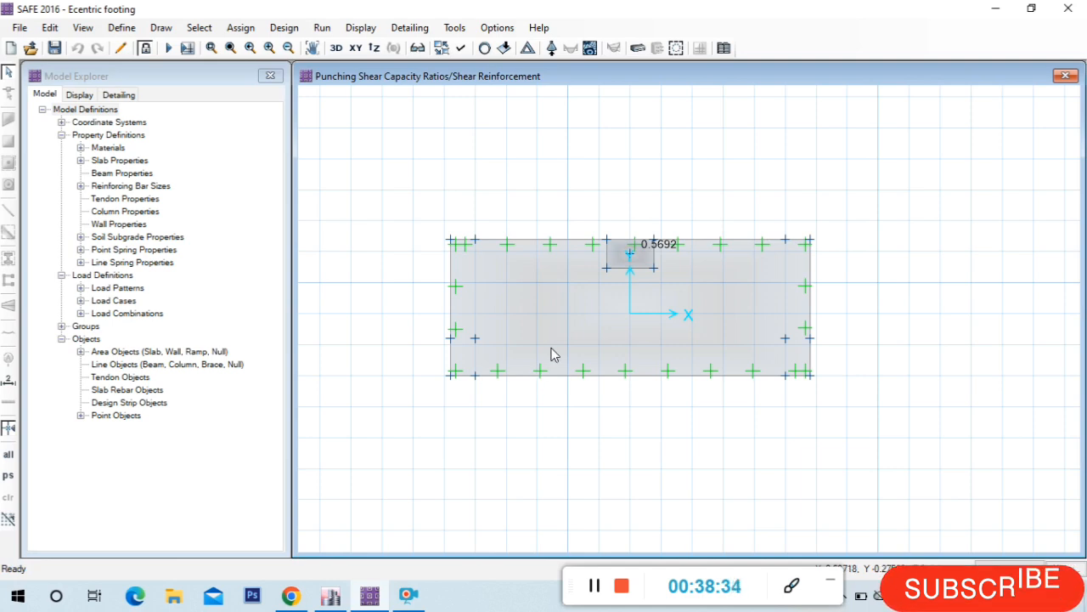
pyautogui.scroll(1, 633, 270)
pyautogui.scroll(1, 678, 252)
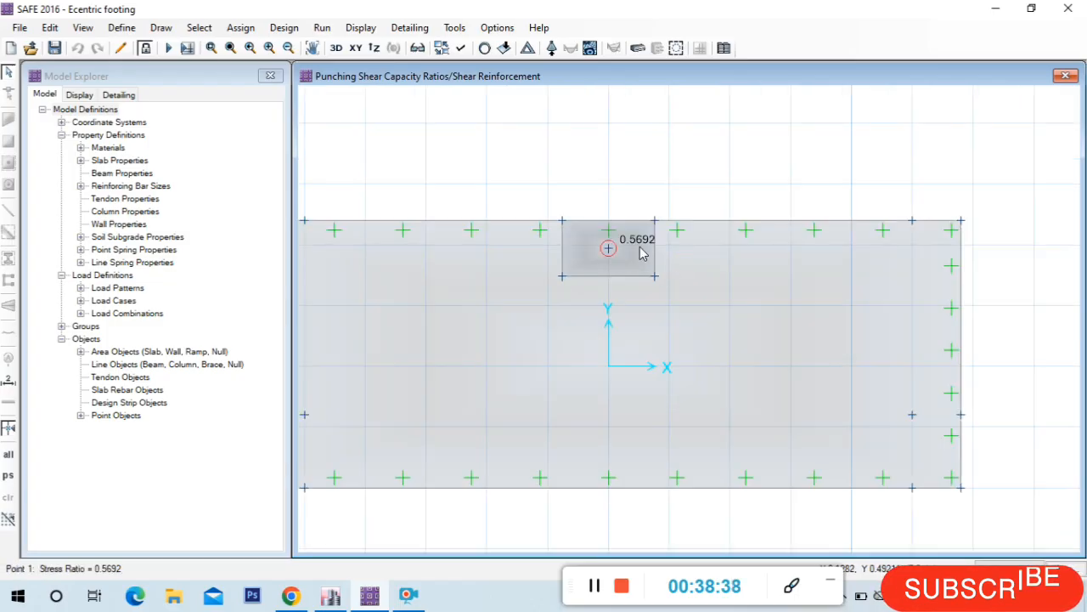
pyautogui.scroll(-2, 672, 248)
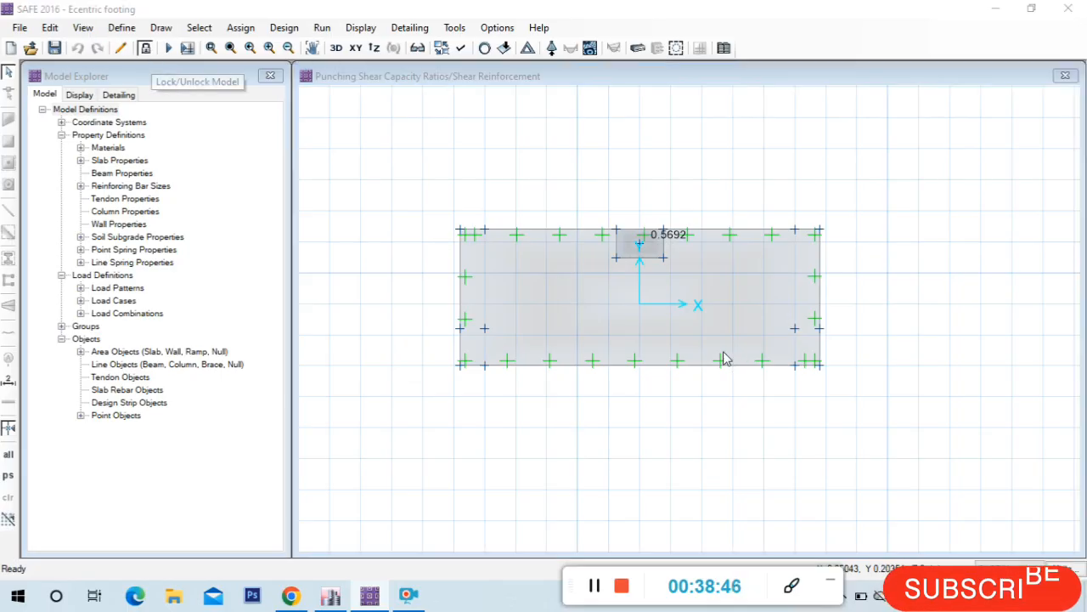
# - Unlock the model and open the Footing 500 slab property's definition, ready to edit its name
pyautogui.click(146, 48)
pyautogui.click(604, 355)
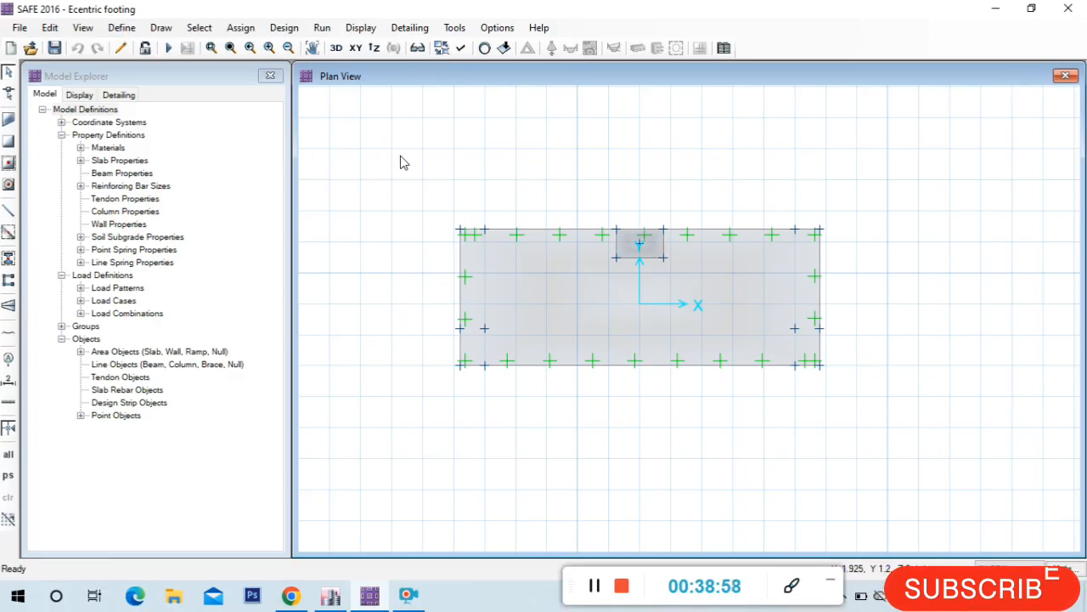
pyautogui.click(121, 31)
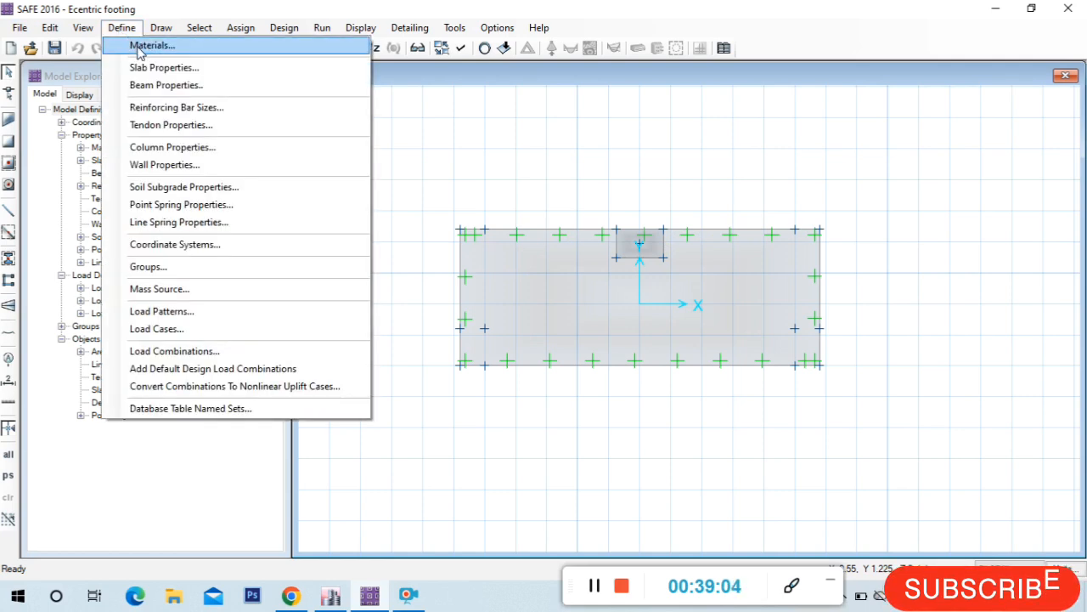
pyautogui.click(153, 68)
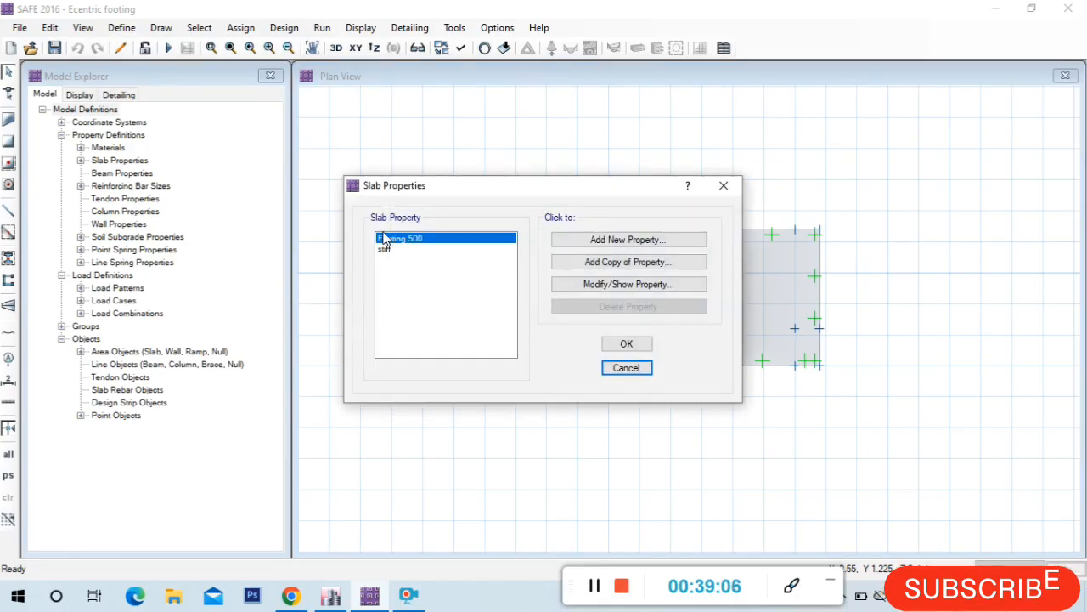
pyautogui.click(638, 284)
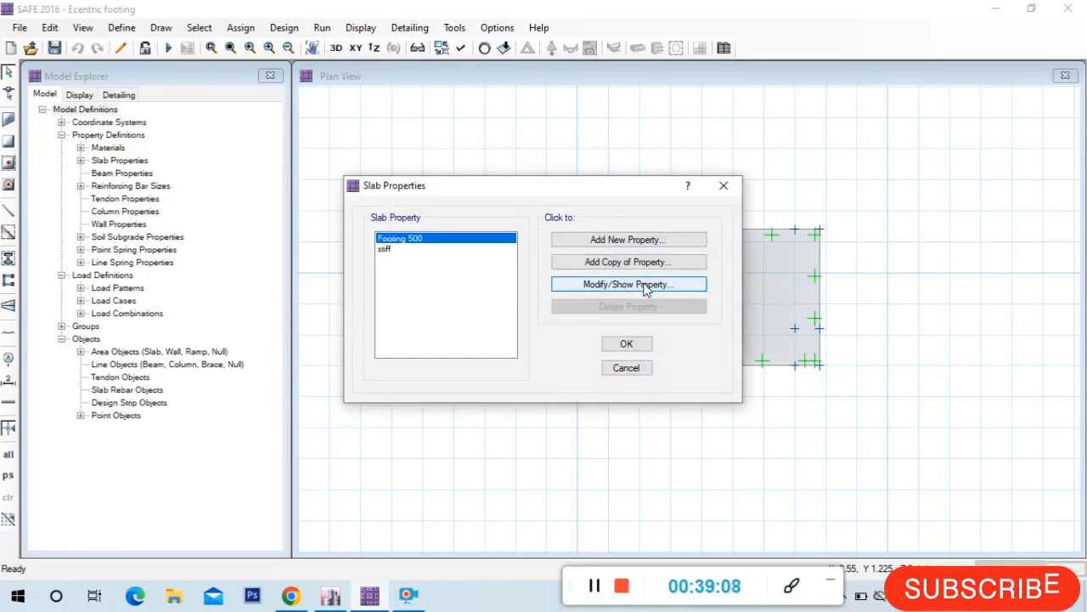
pyautogui.click(591, 150)
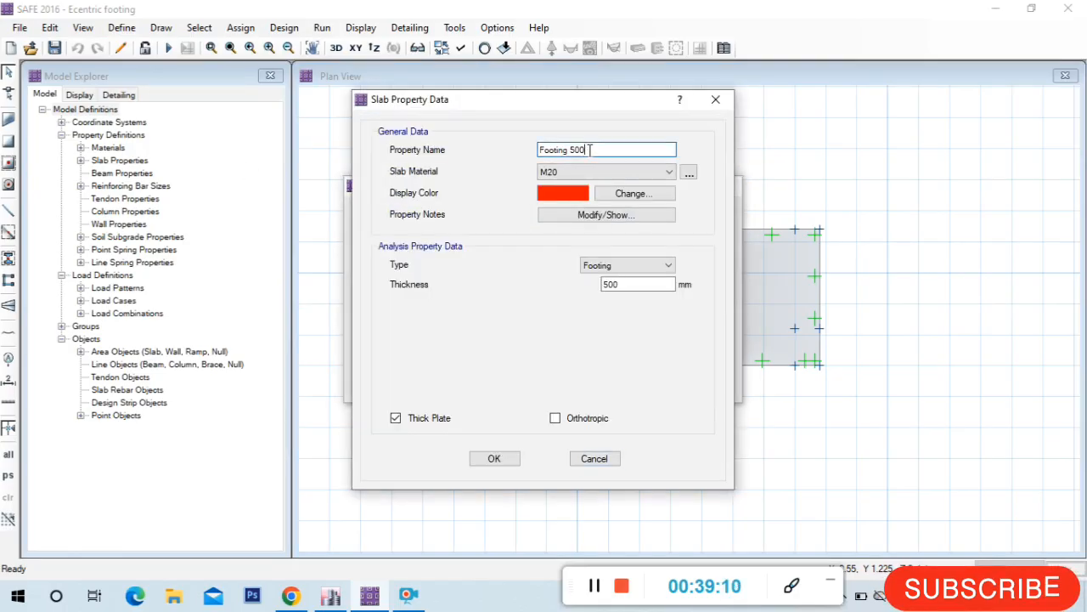